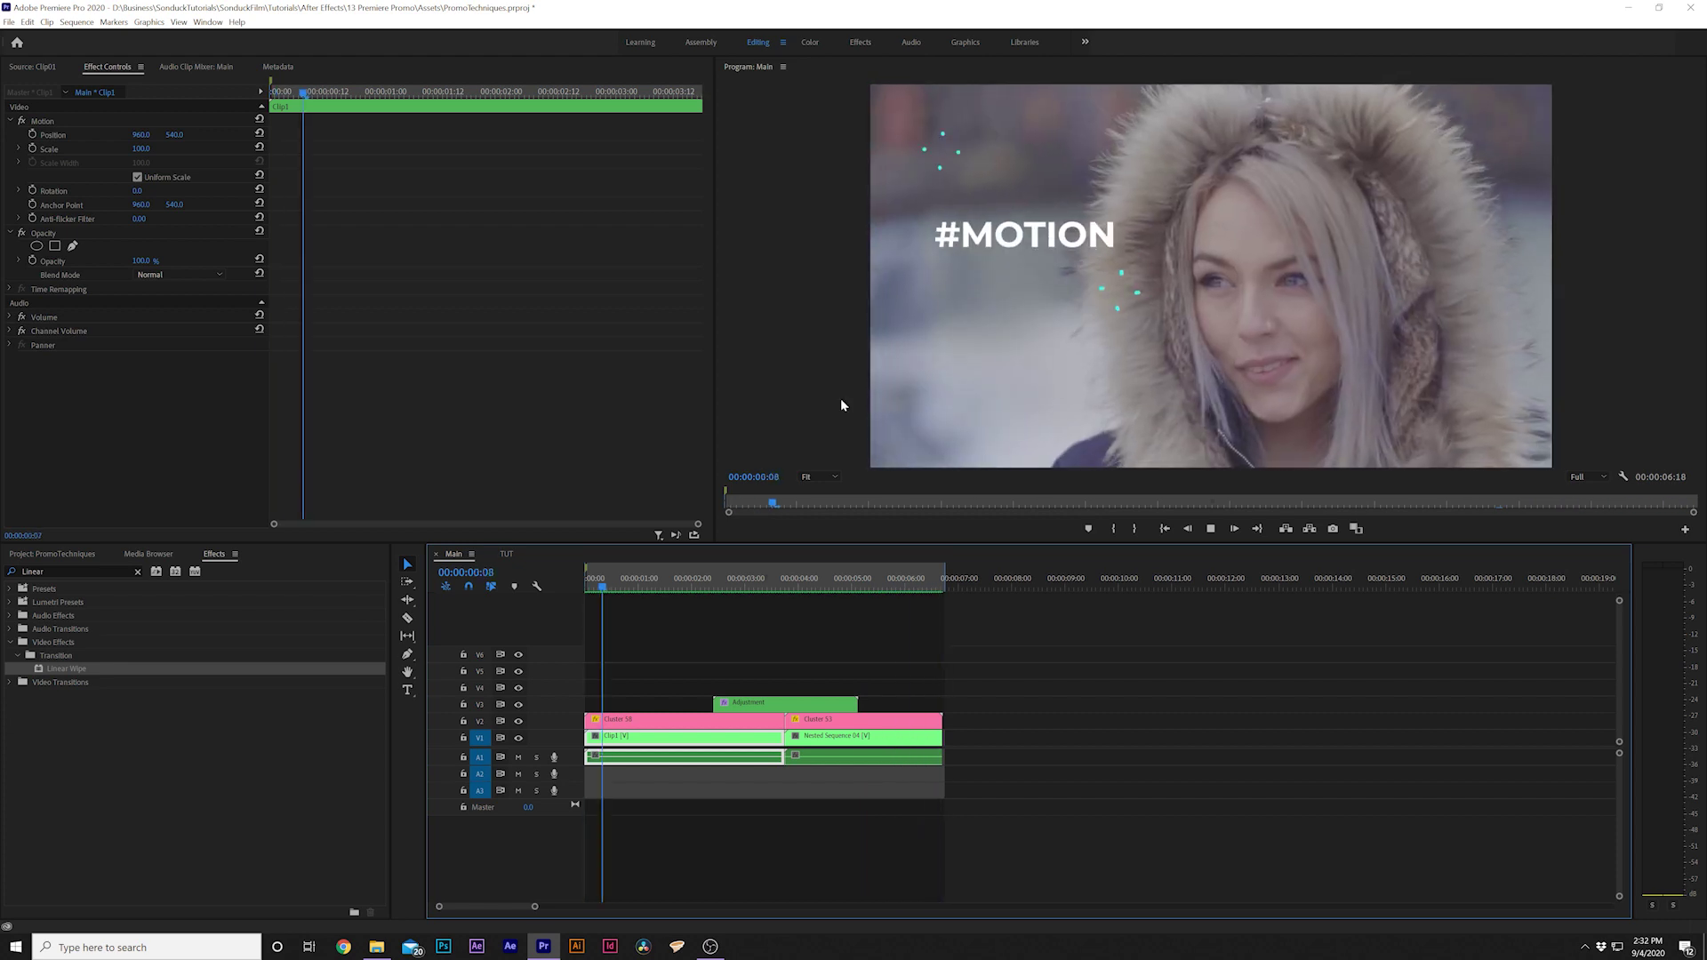
Step: Switch to the TUT sequence, play it, and scrub back near the start
left_click(505, 555)
key("space")
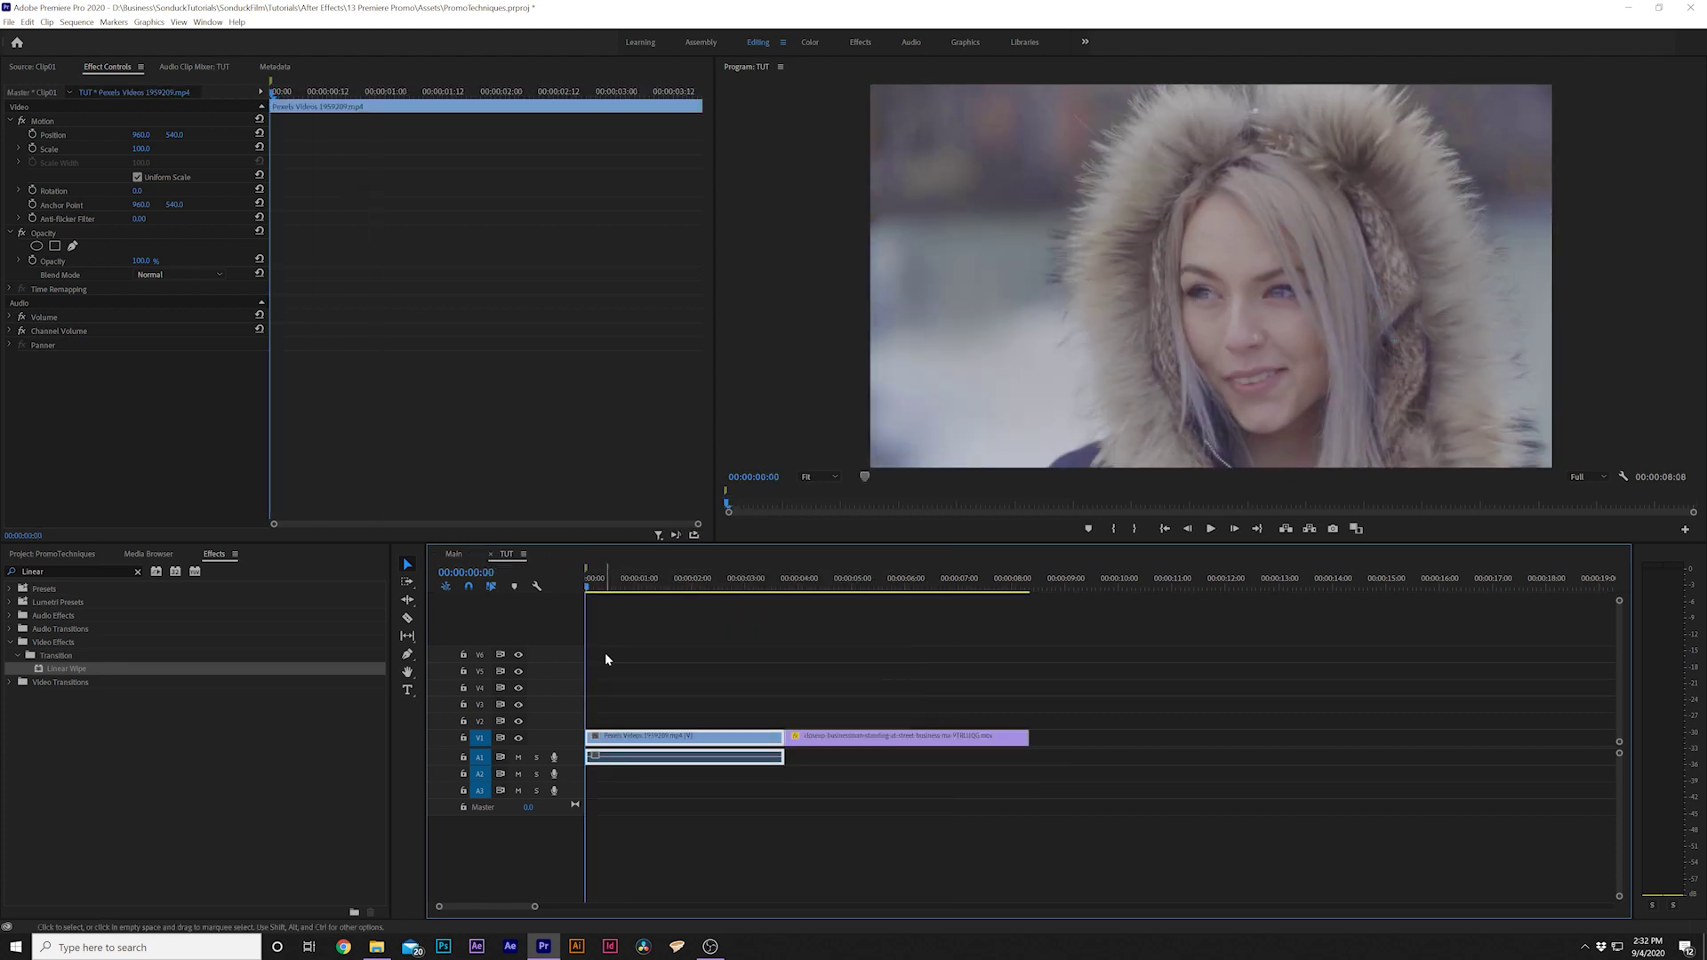
left_click_drag(770, 594, 592, 589)
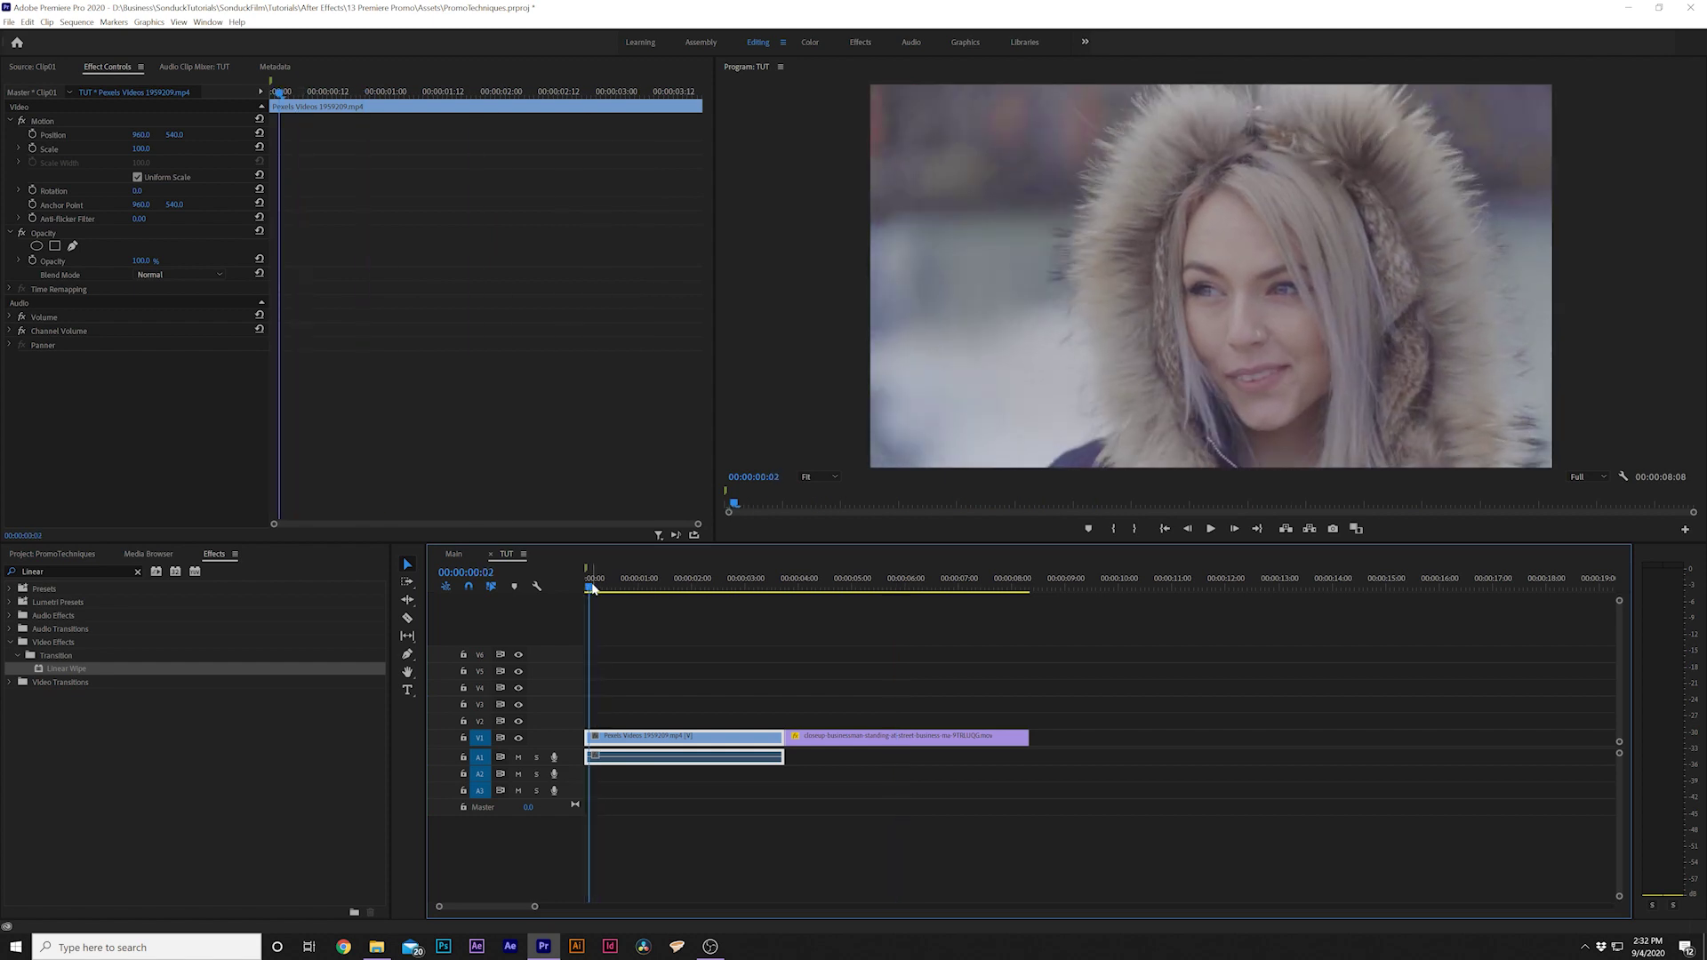
Step: Add a DESIGN text title on the frame and move it left and down
left_click(409, 689)
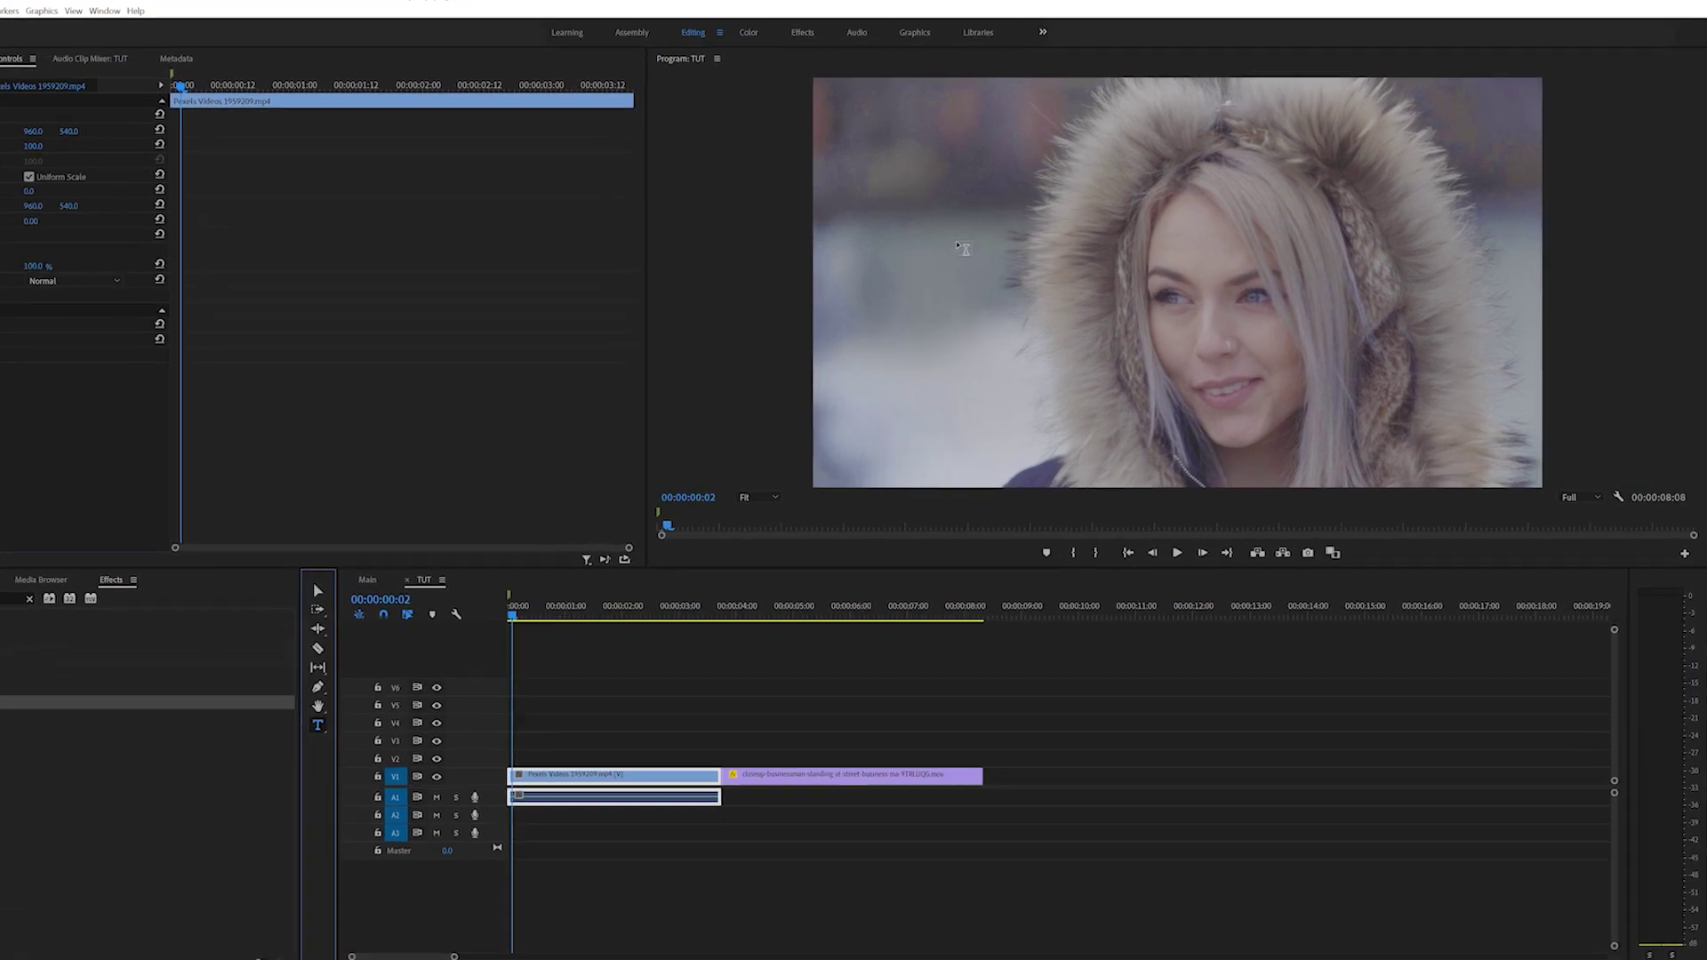
left_click(960, 238)
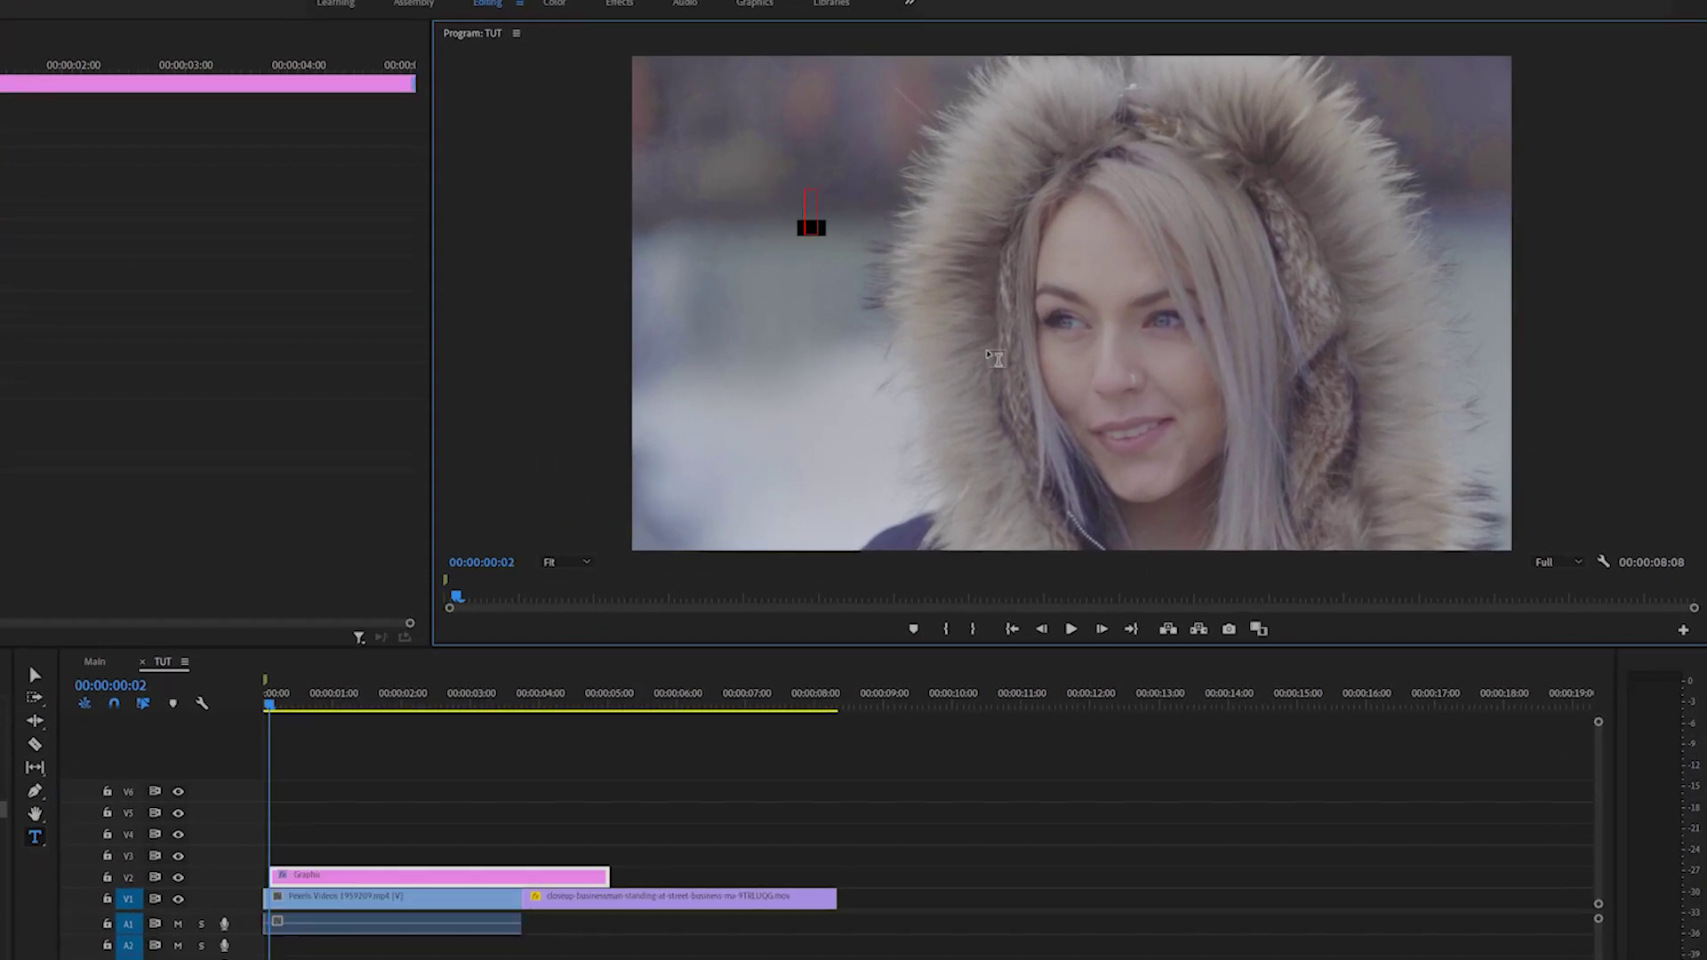
type("DESIGN")
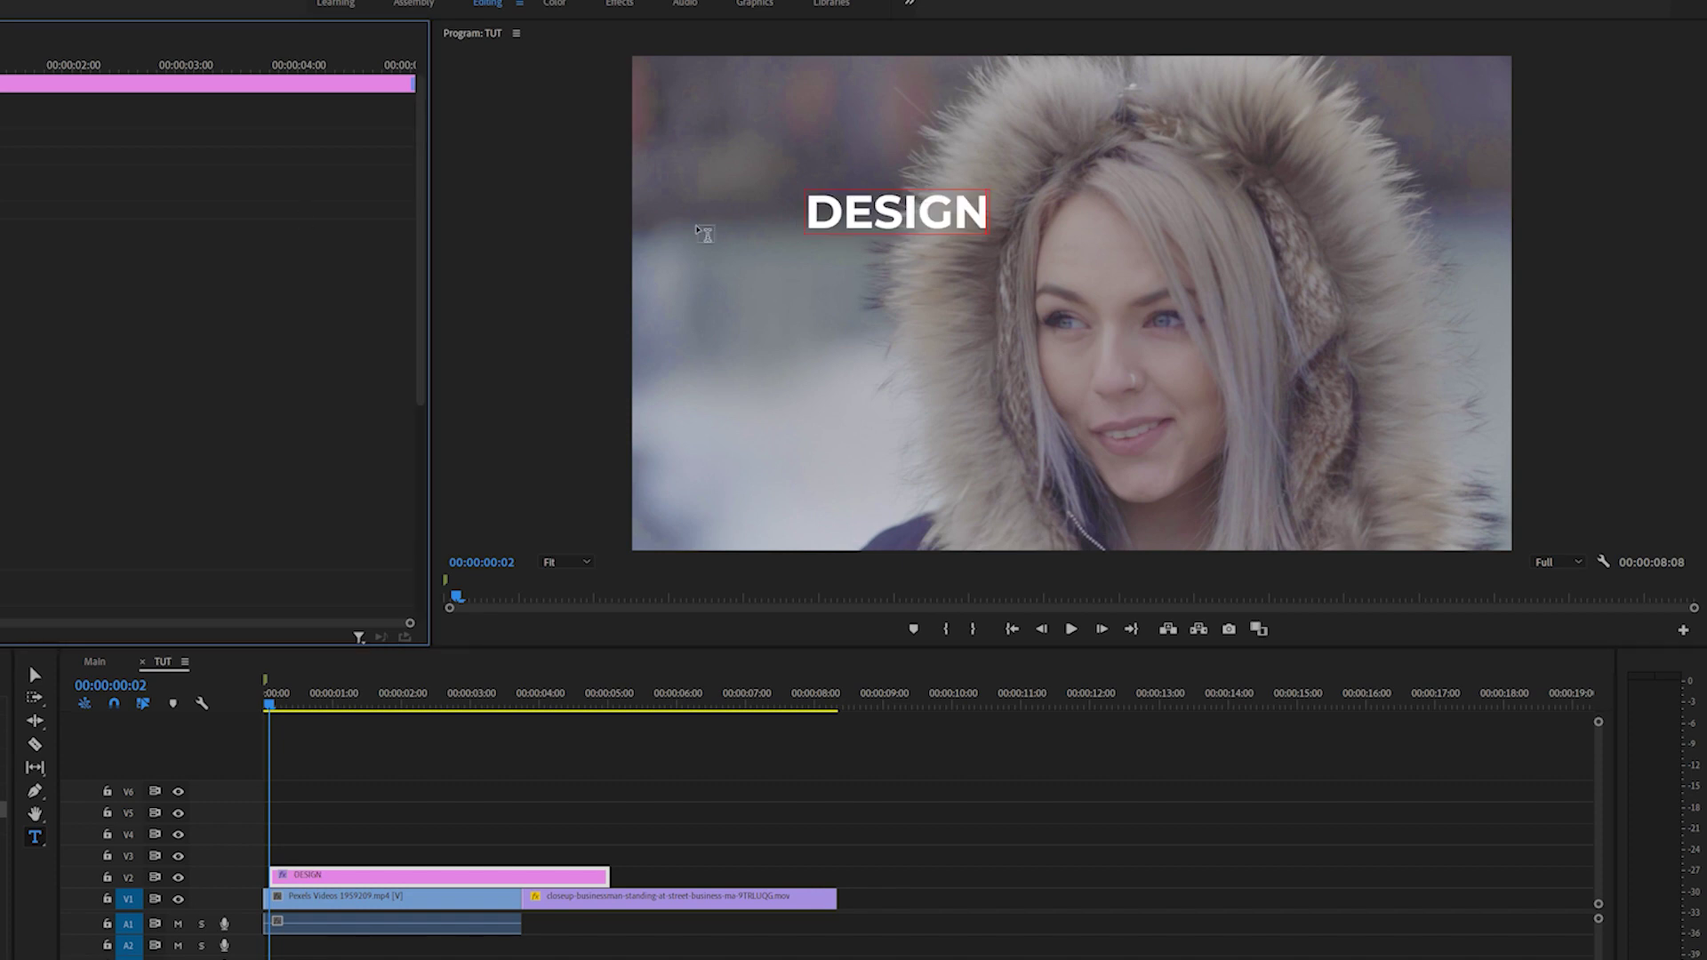
left_click(35, 674)
left_click_drag(892, 222, 806, 288)
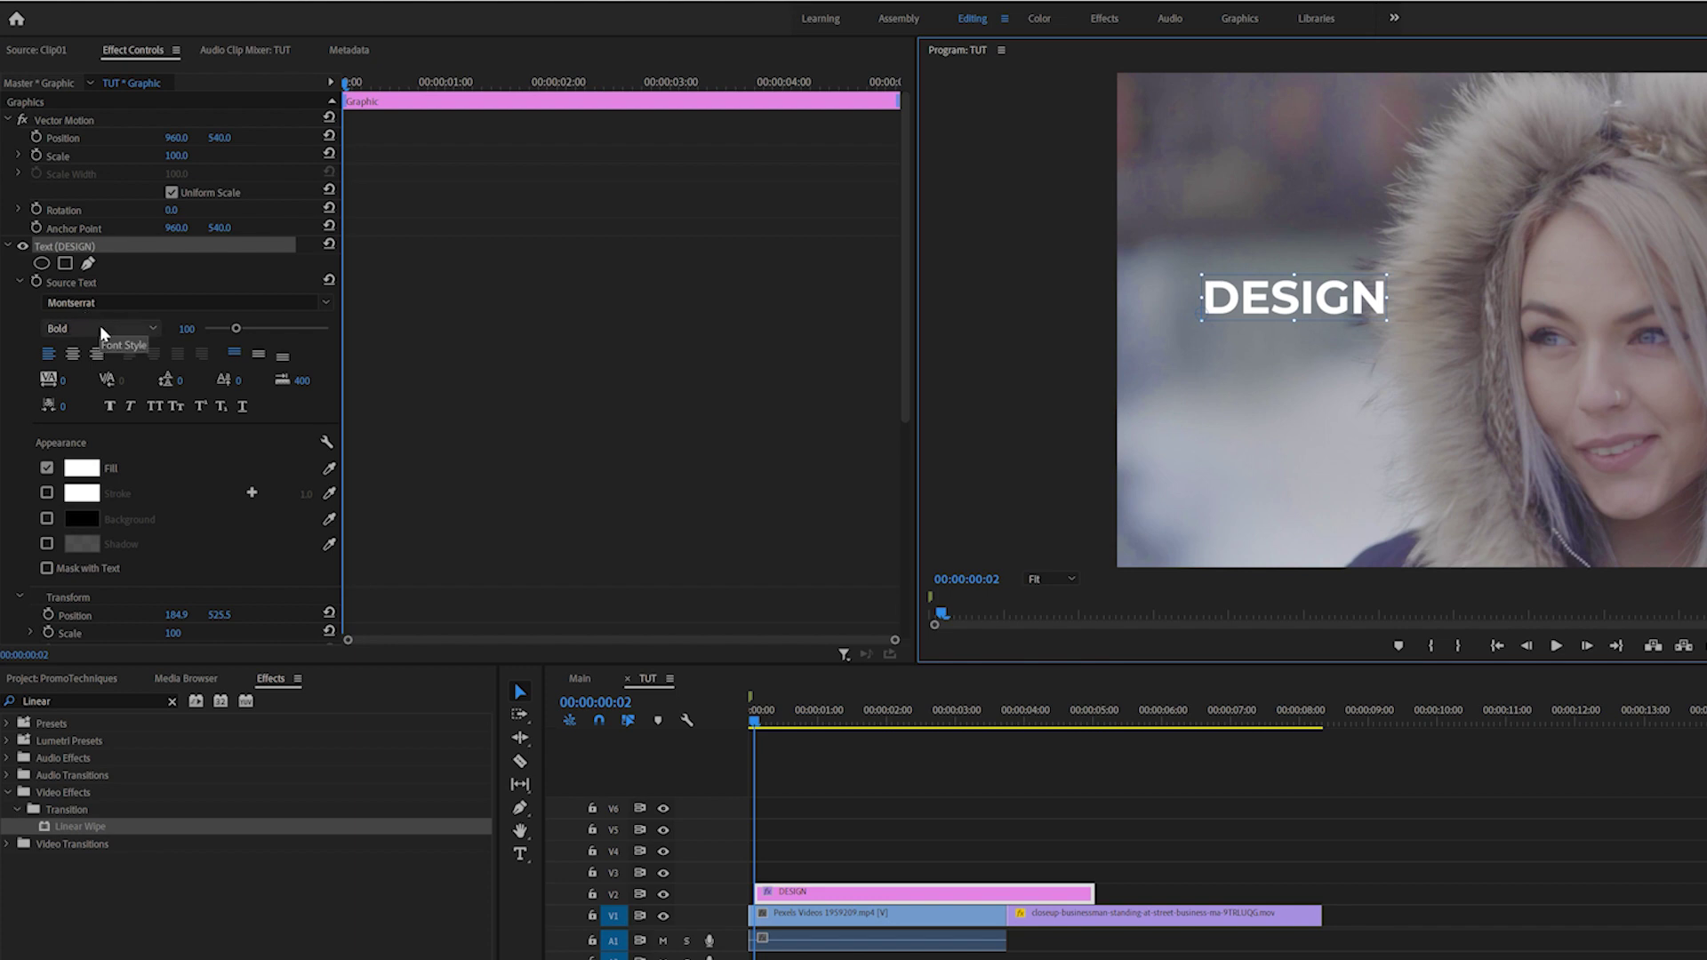
Step: Turn on a black Background box for the DESIGN text, sized to about 20.4
left_click(46, 520)
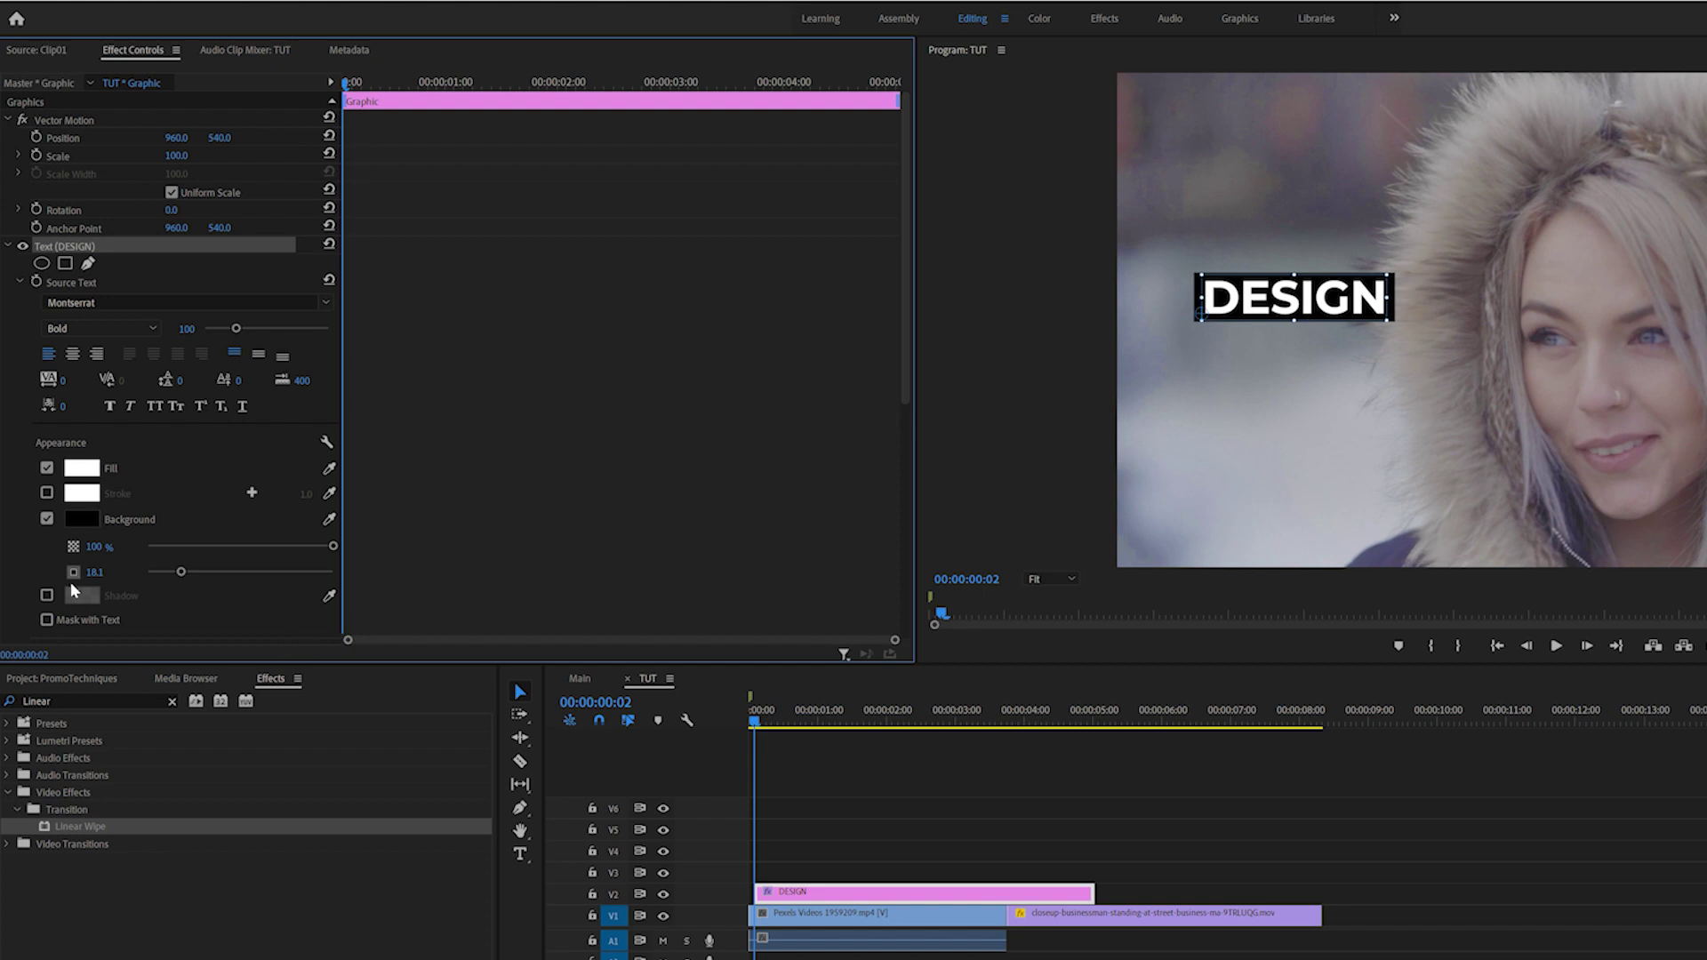
mouse_move(181, 571)
left_mouse_down()
mouse_move(148, 574)
mouse_move(233, 565)
mouse_move(166, 569)
mouse_move(181, 570)
left_mouse_up()
left_click(933, 776)
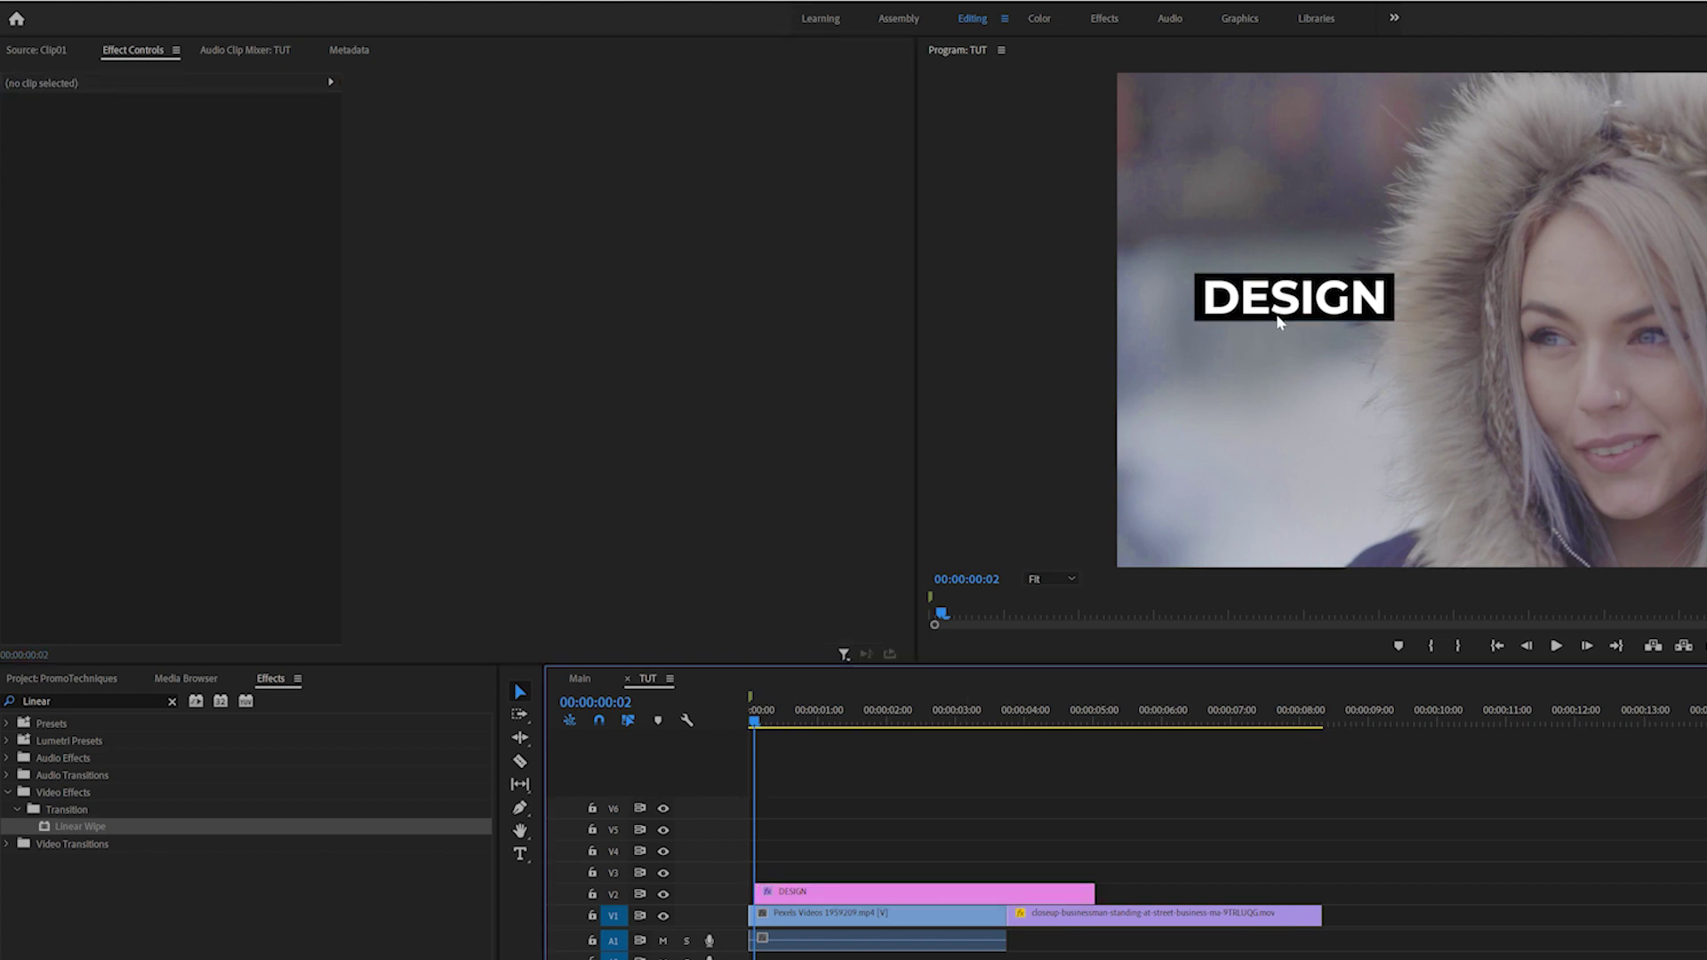
Step: Search the Effects panel for Linear Wipe and apply it to the DESIGN clip
left_click(809, 891)
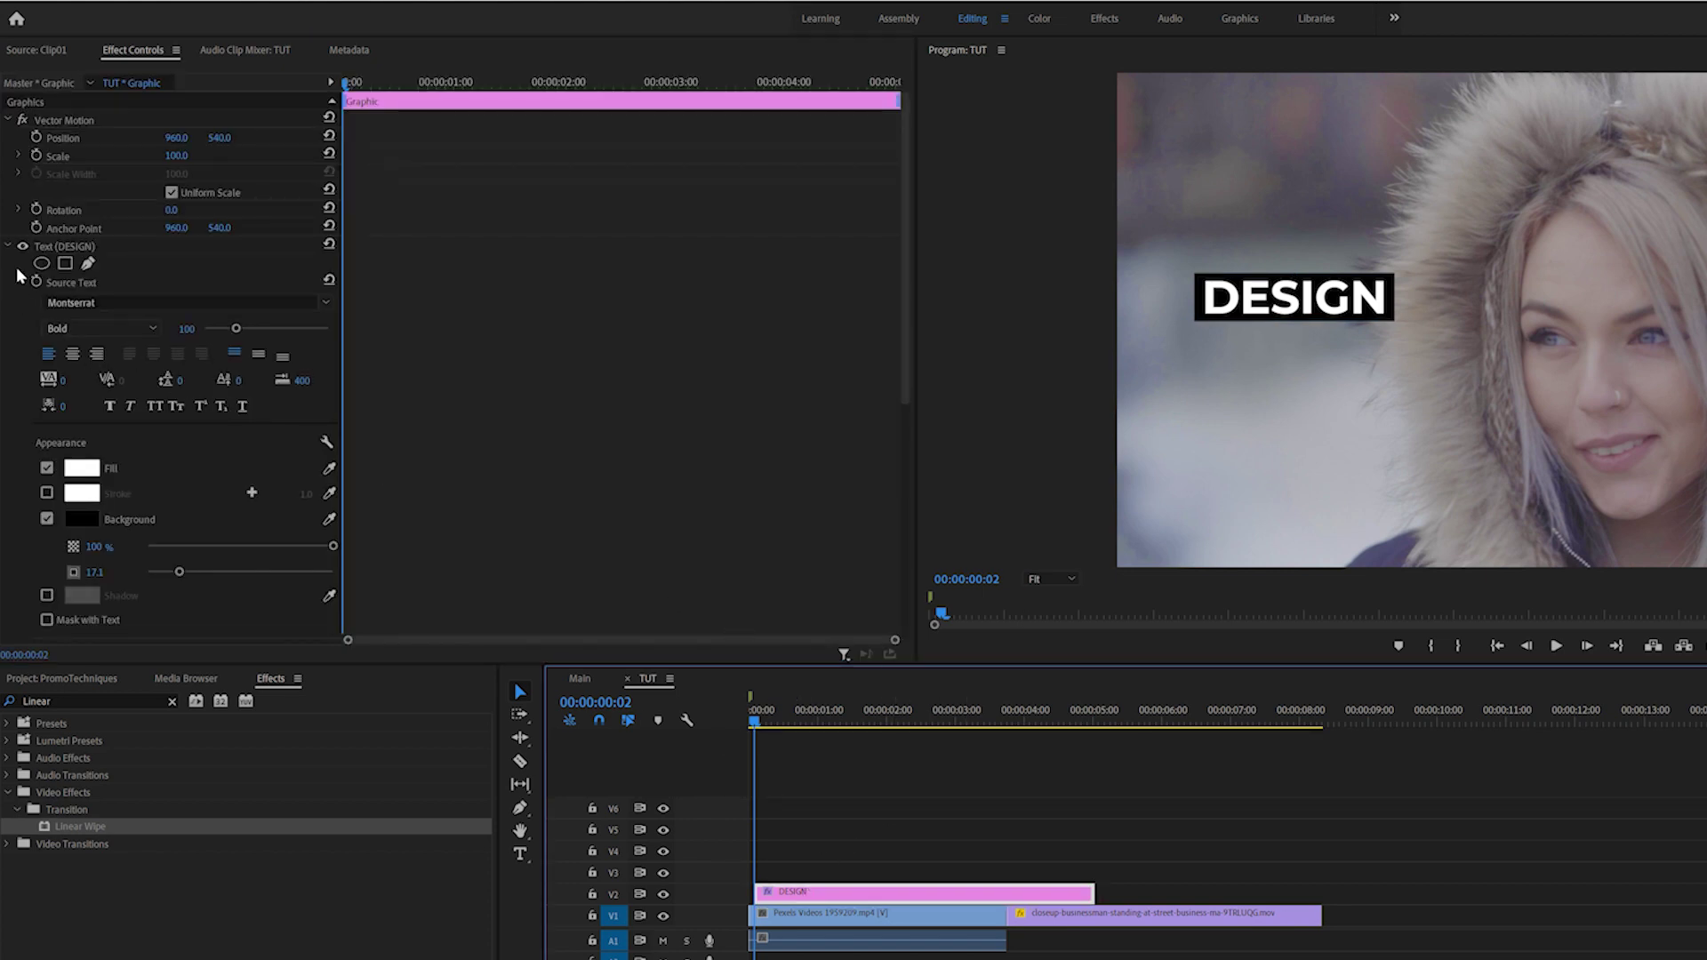
left_click(167, 702)
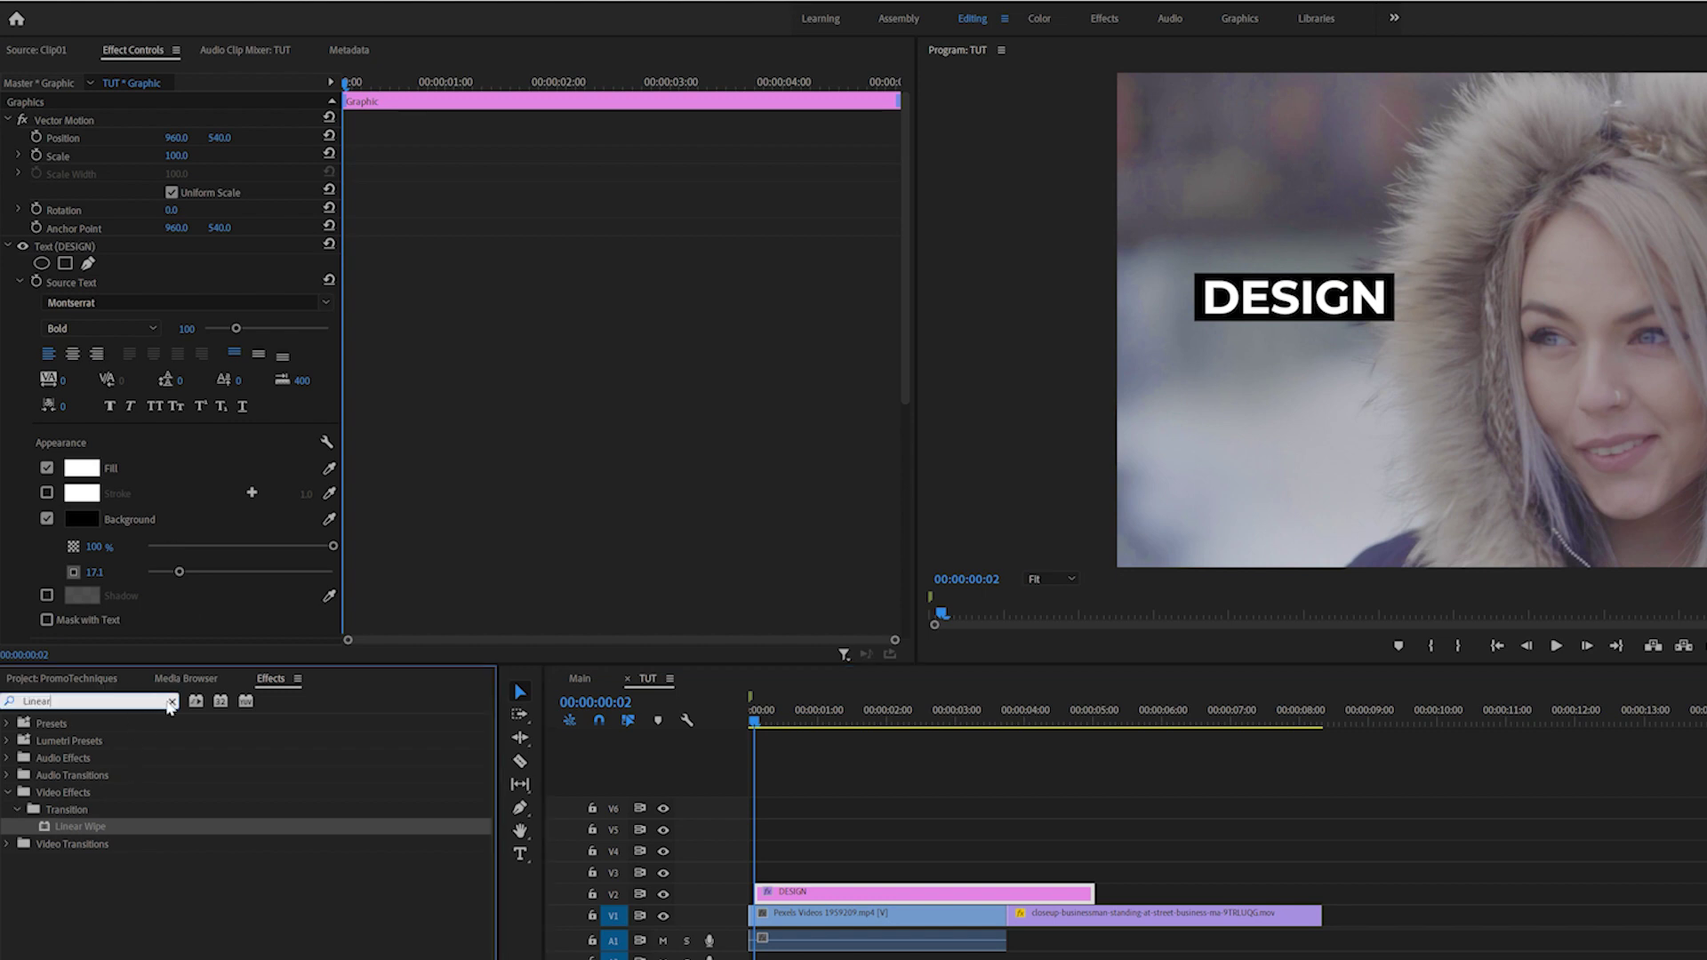
key("BackSpace")
key("BackSpace")
key("BackSpace")
key("BackSpace")
key("BackSpace")
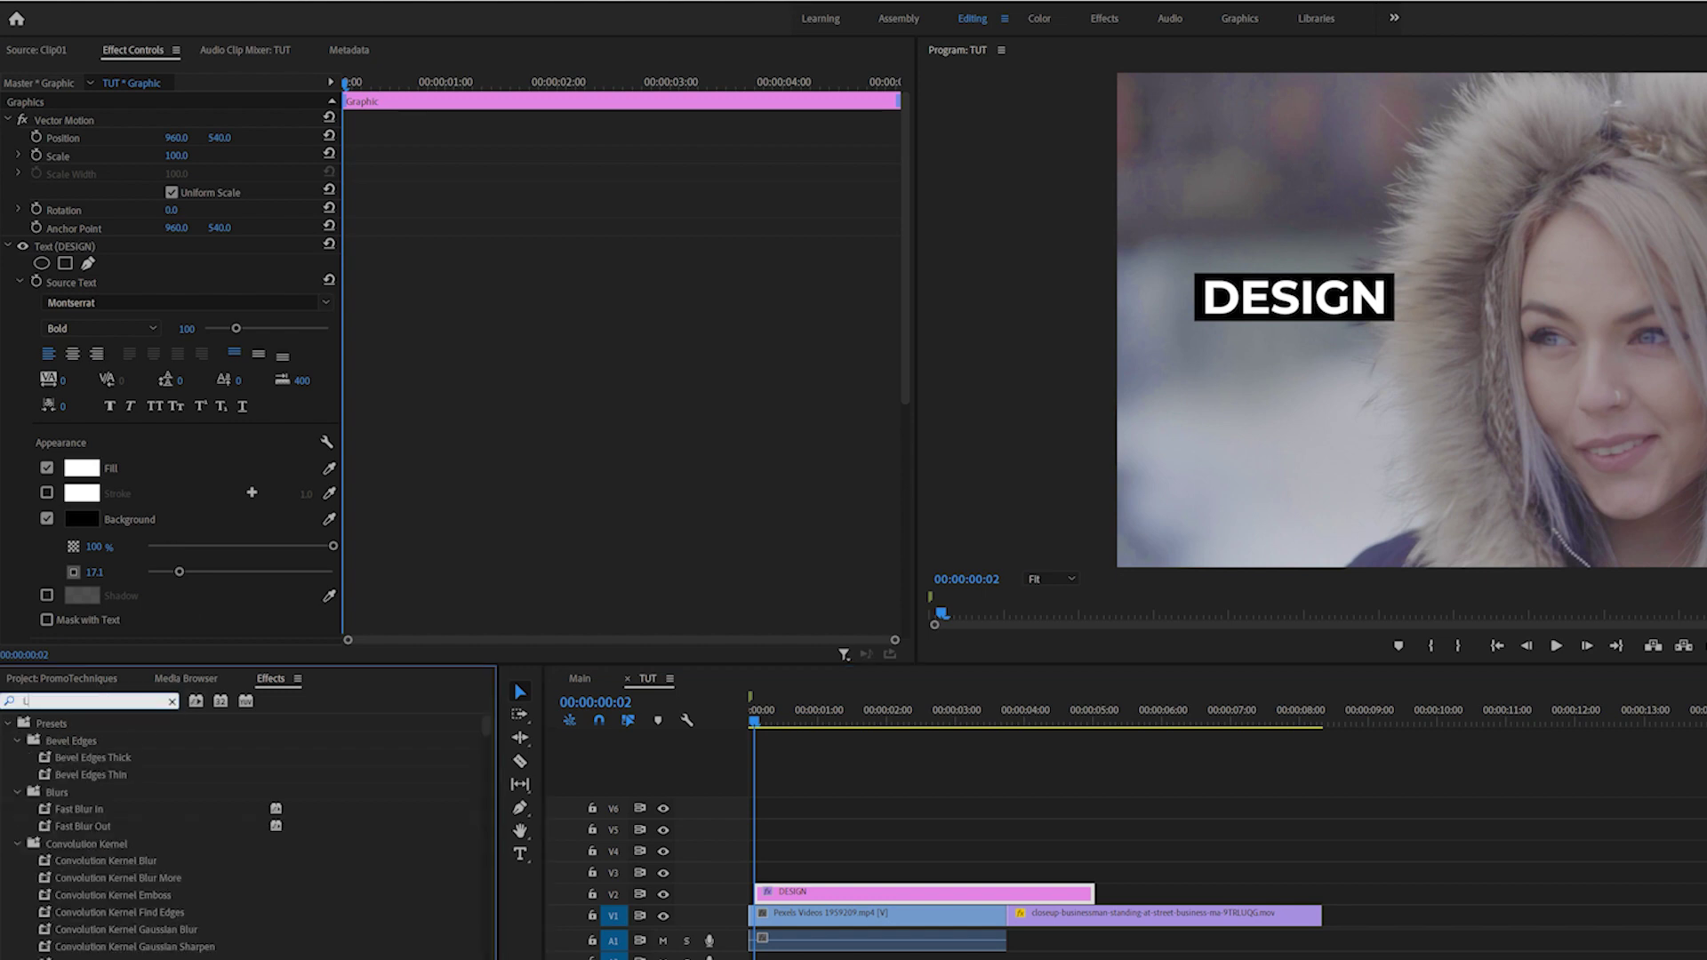
type("inea")
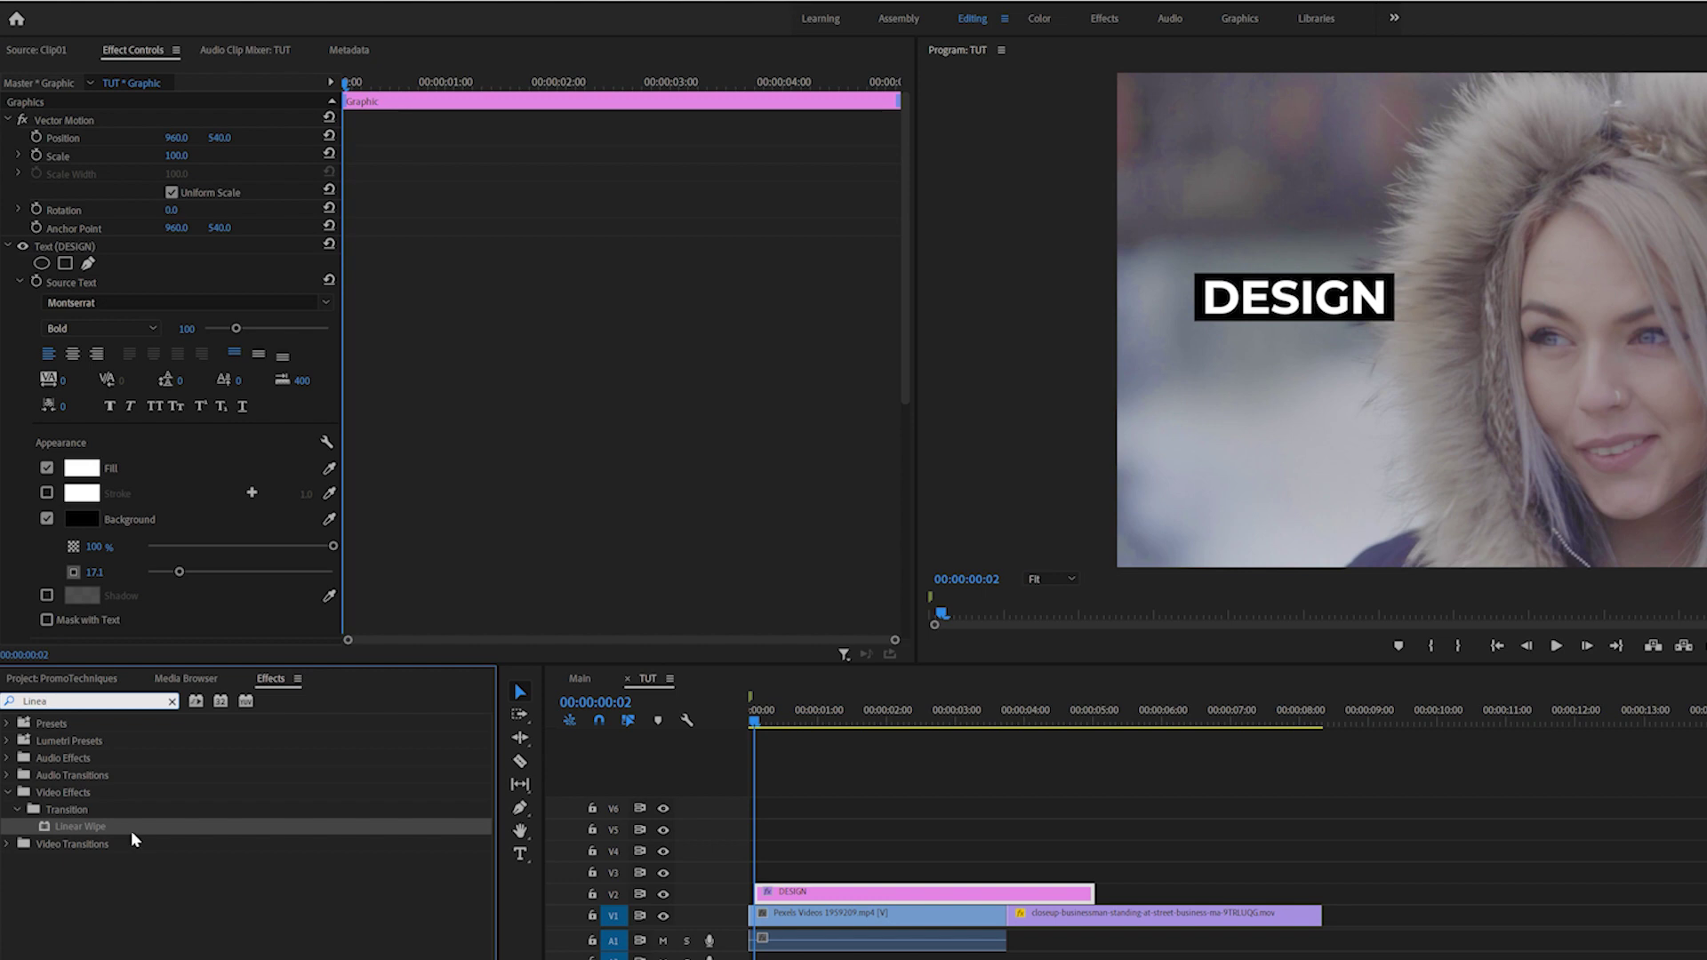
left_click_drag(78, 838, 823, 891)
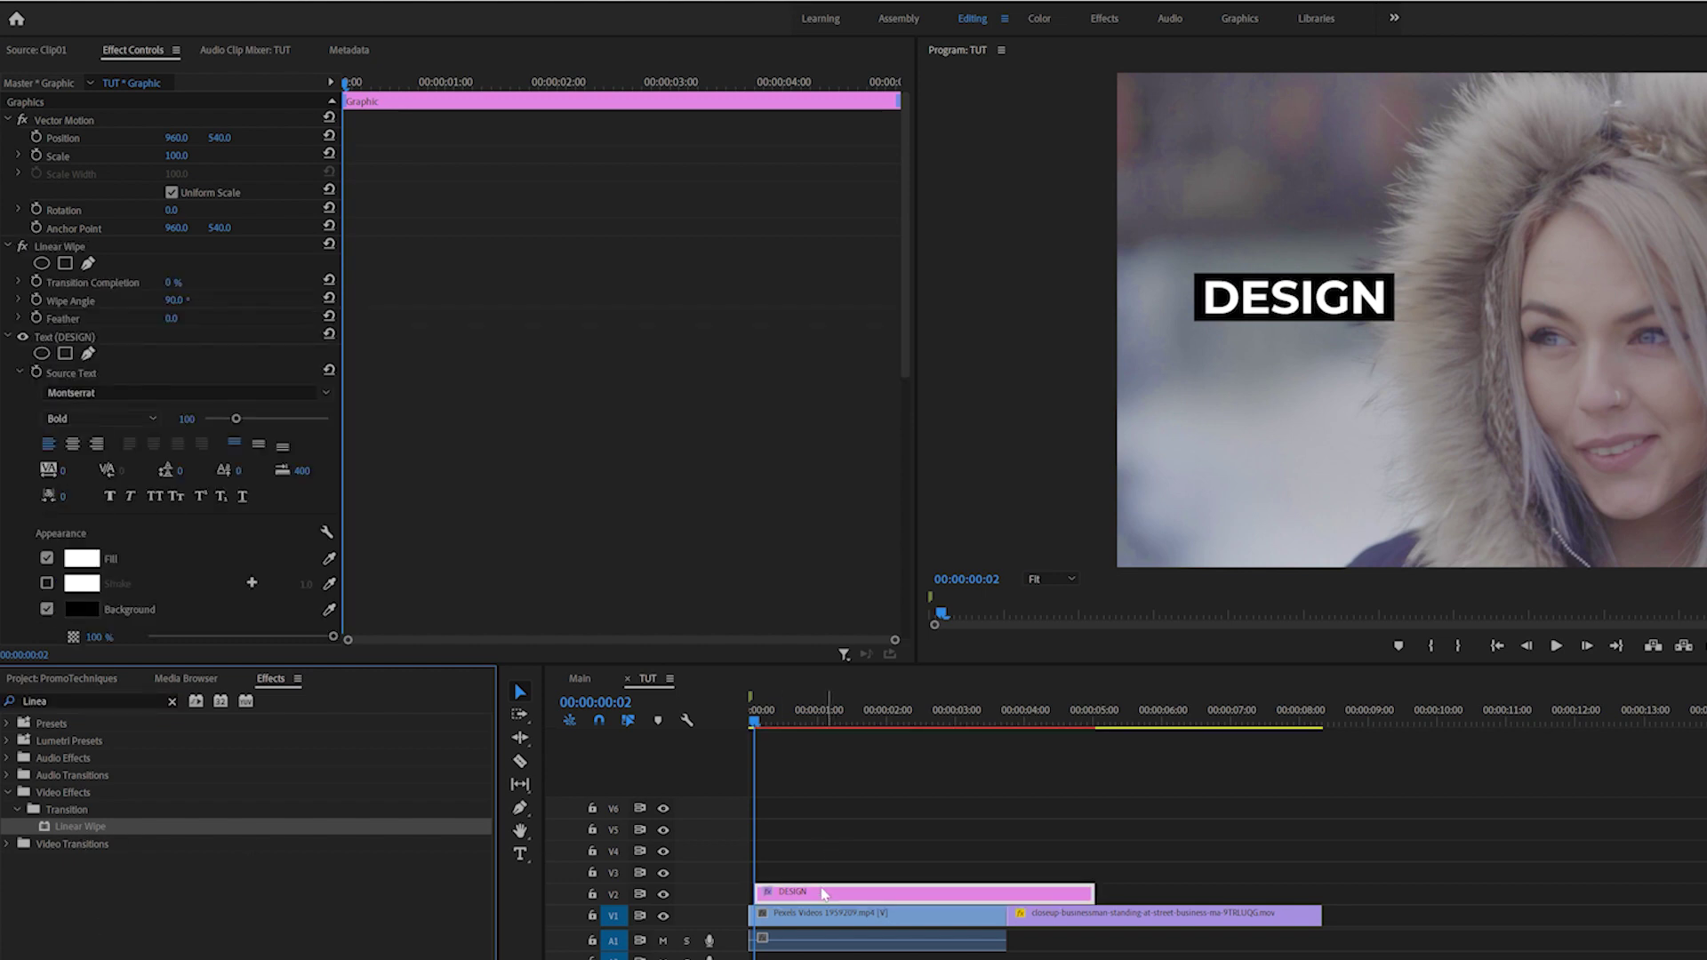
Step: Set Wipe Angle to -90 and keyframe Transition Completion from 100% to 0% over about a second
left_click(170, 302)
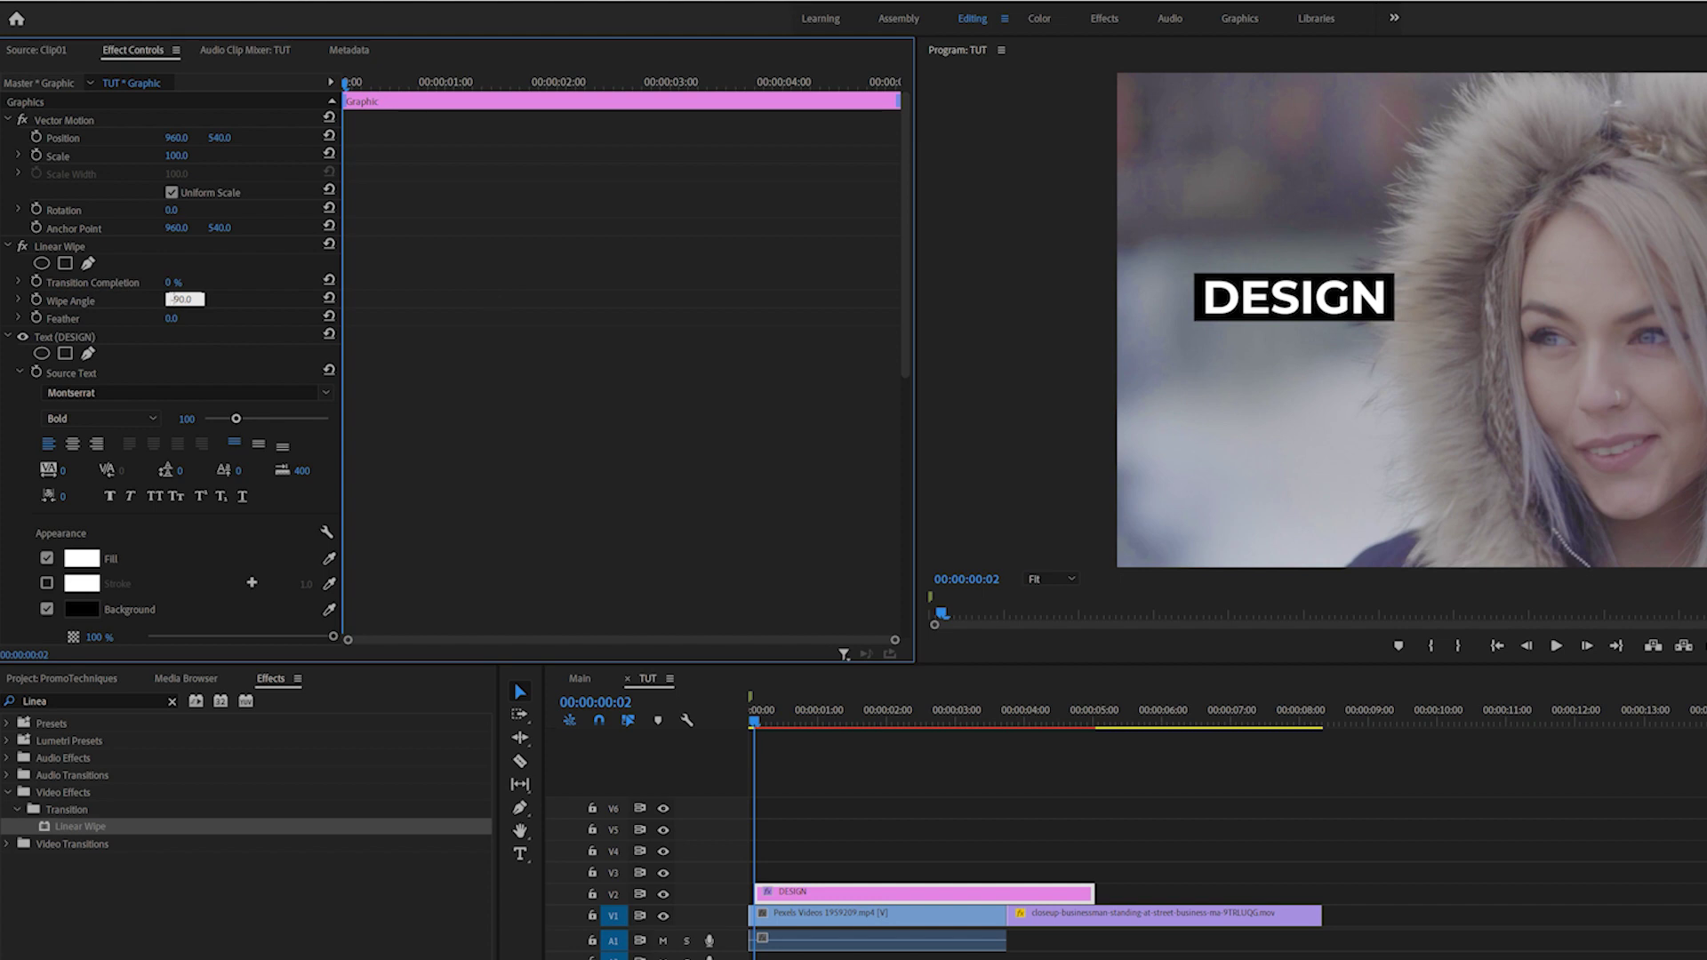
type("-")
key("Return")
left_click(36, 282)
left_click_drag(344, 281, 385, 281)
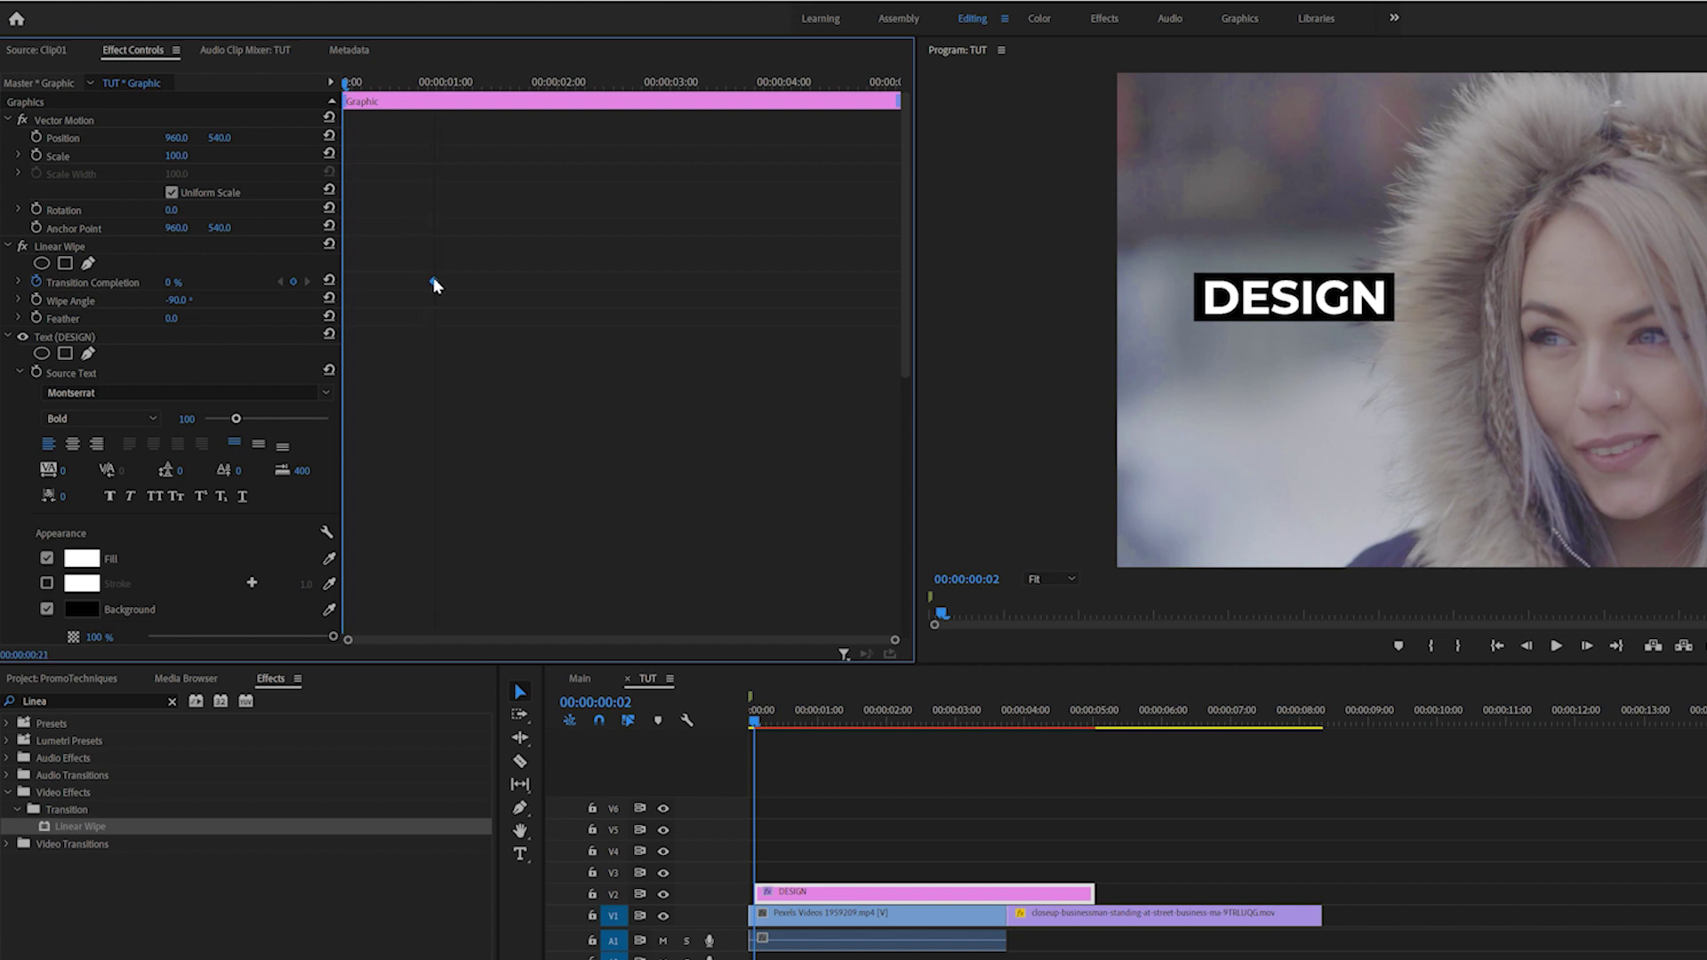
left_click_drag(435, 284, 434, 282)
left_click_drag(173, 282, 189, 283)
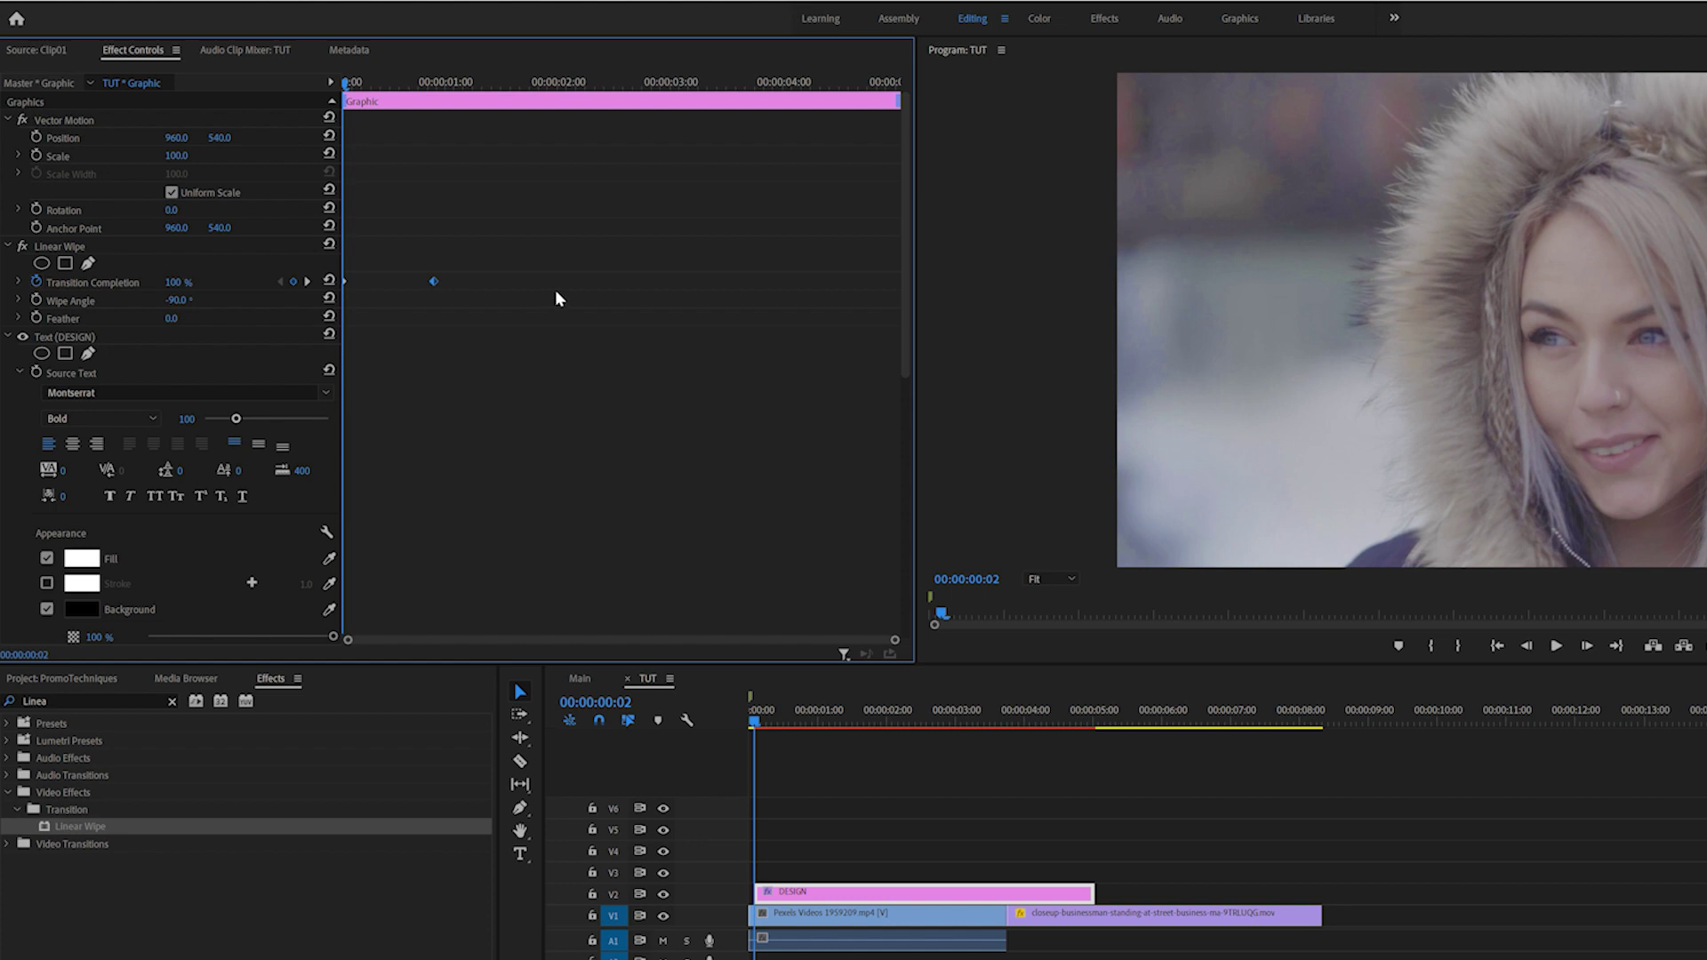
key("space")
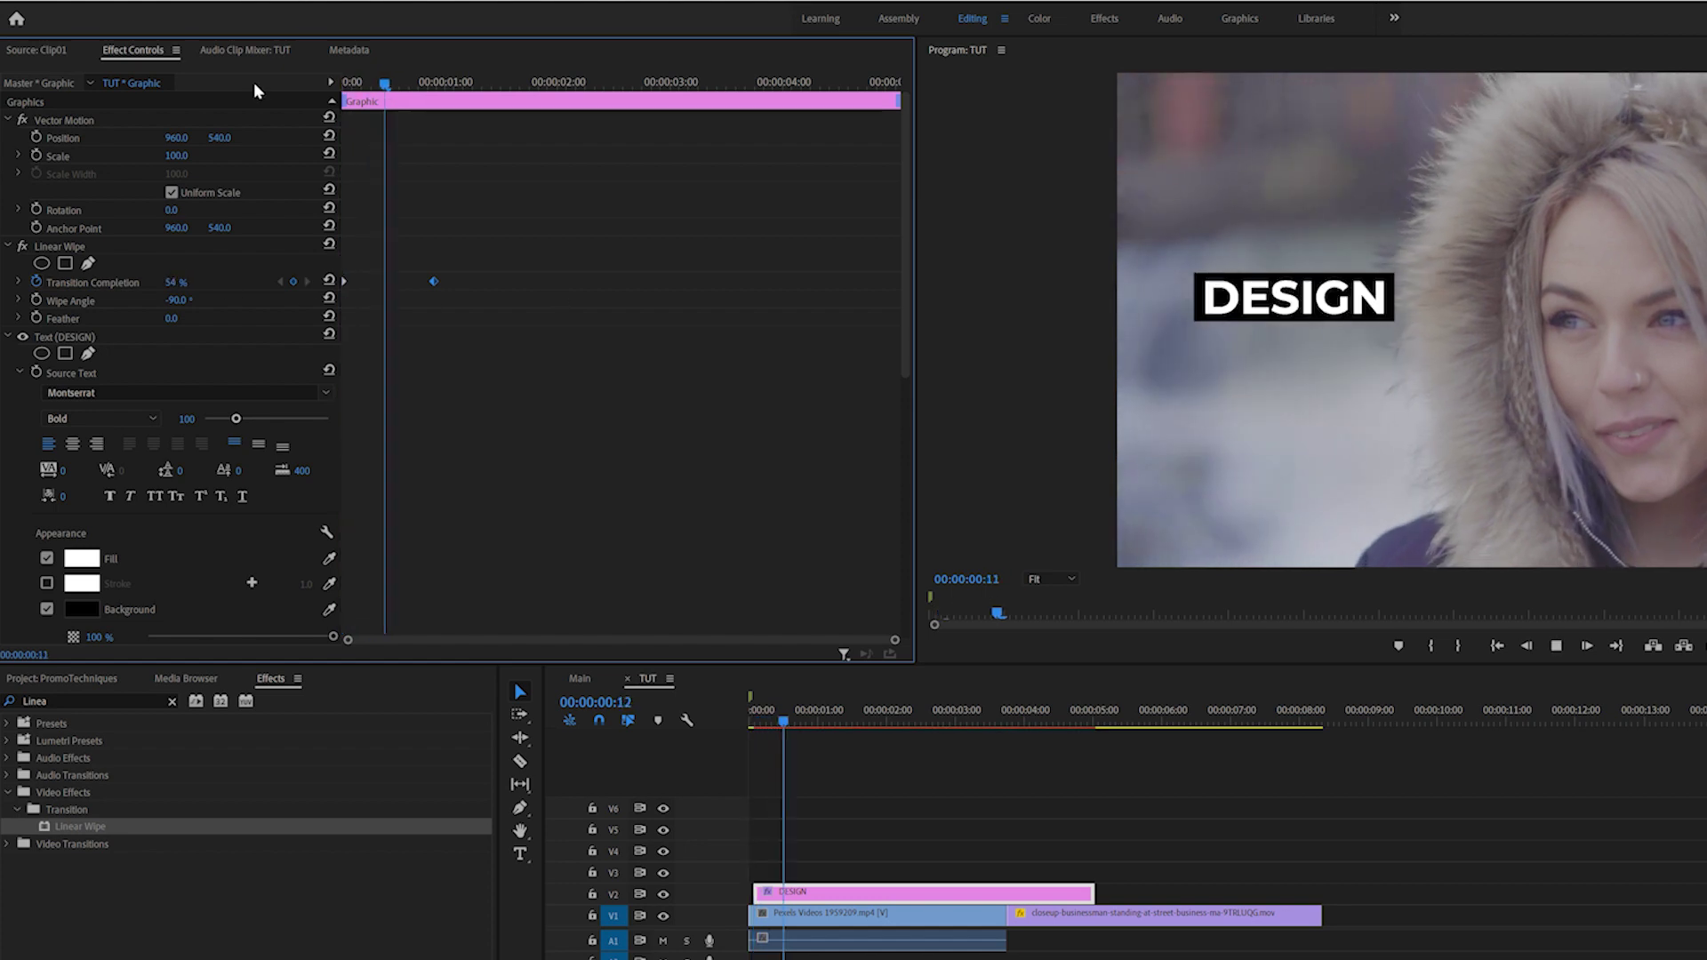
key("space")
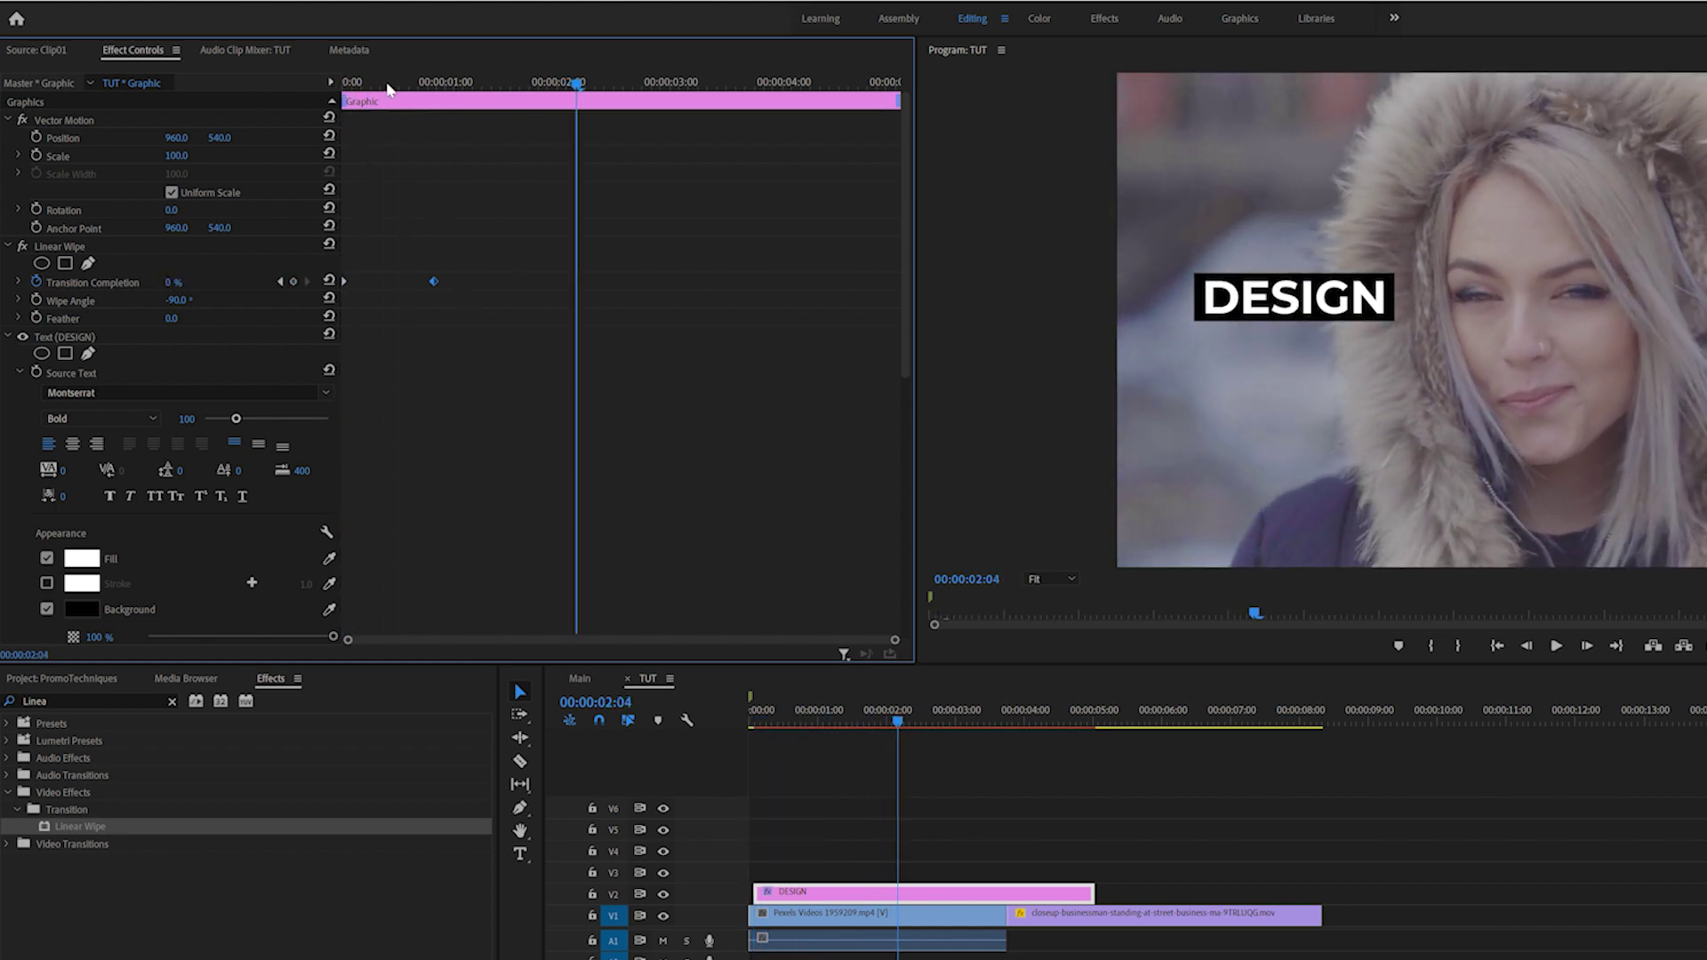
Step: Set the 0% keyframe to Ease In, then reselect the DESIGN clip
right_click(432, 281)
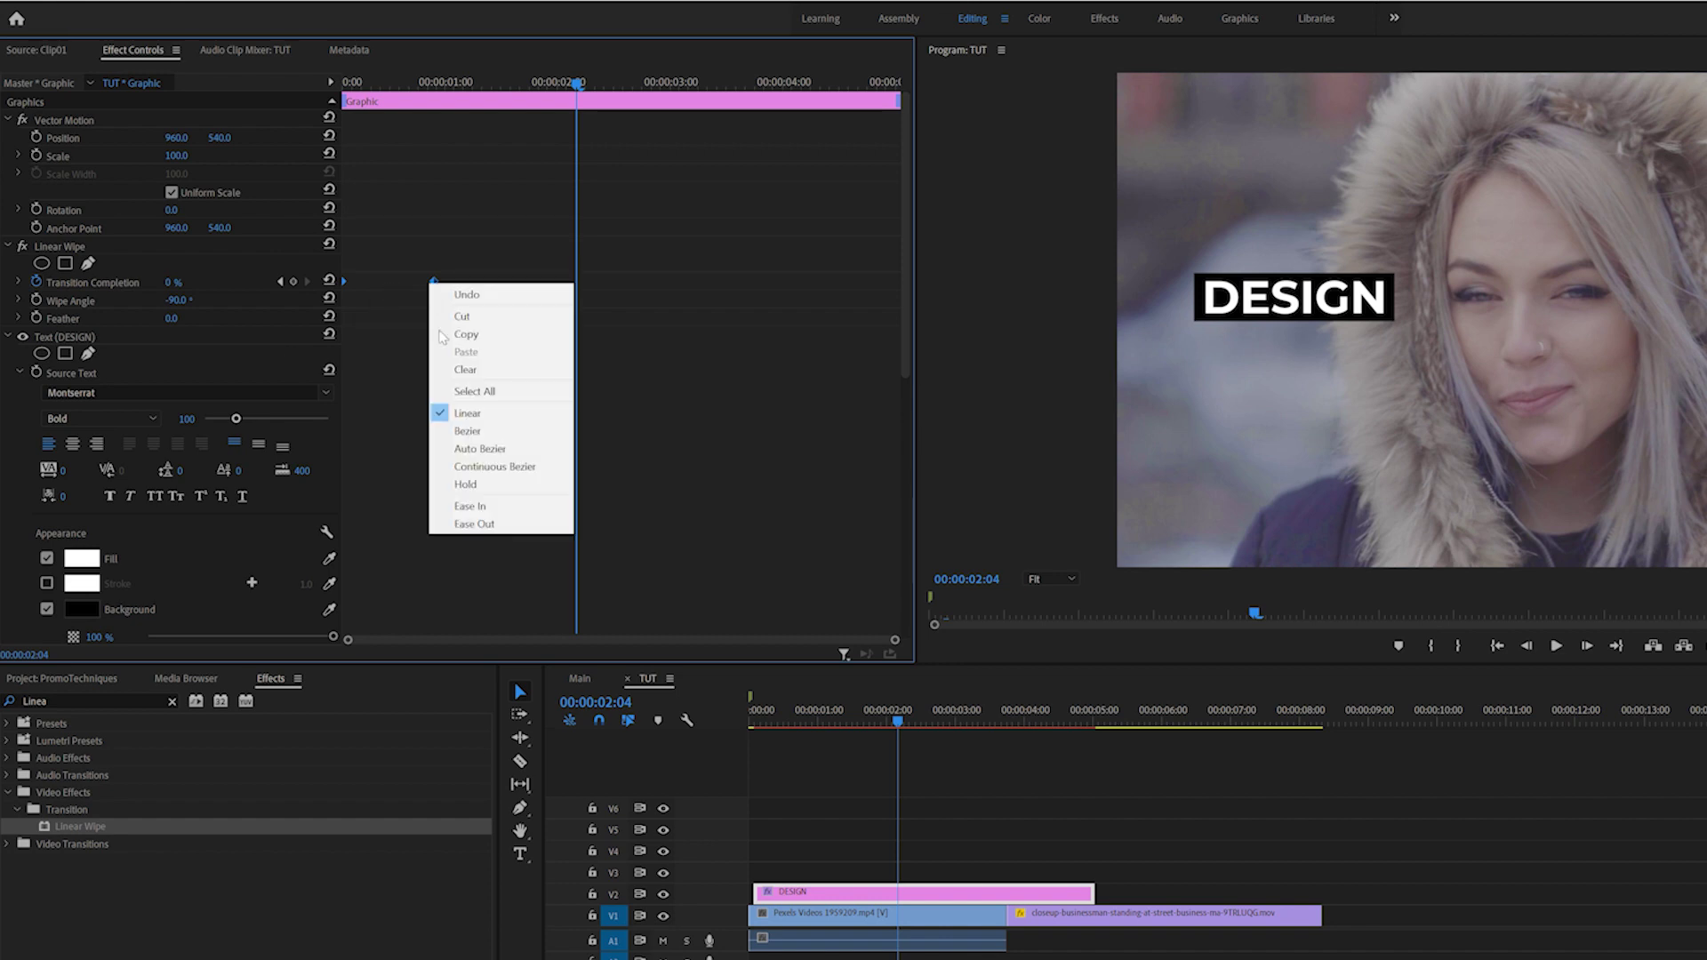
left_click(491, 514)
left_click_drag(434, 281, 478, 284)
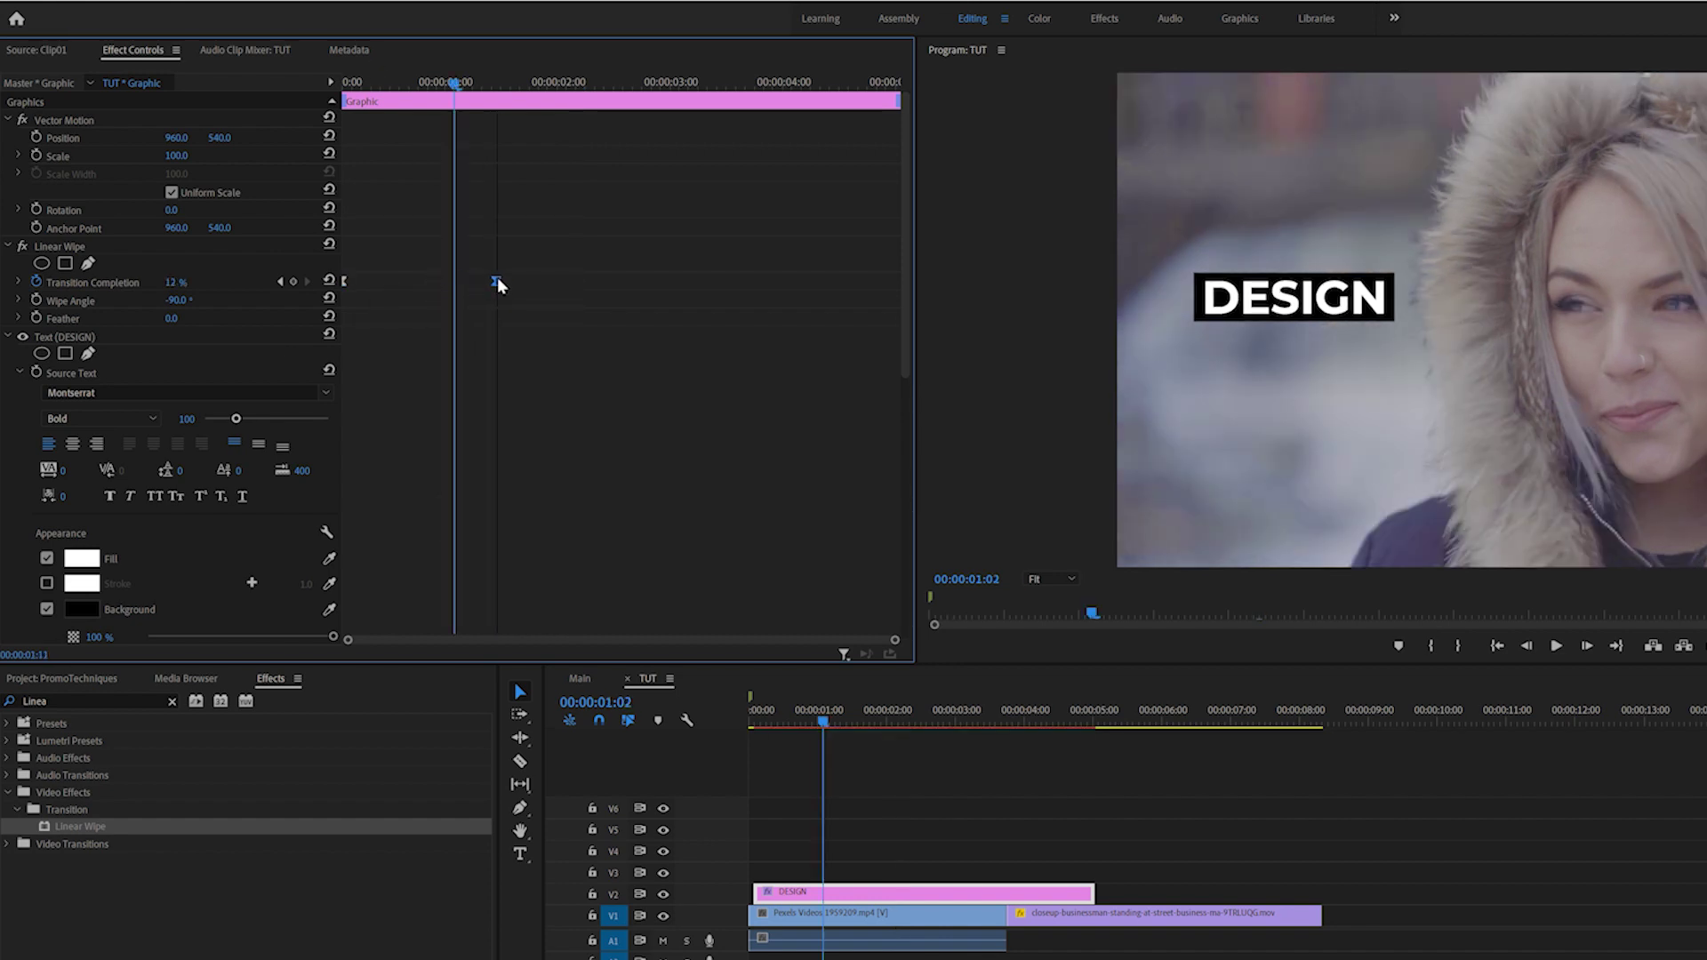
key("Right")
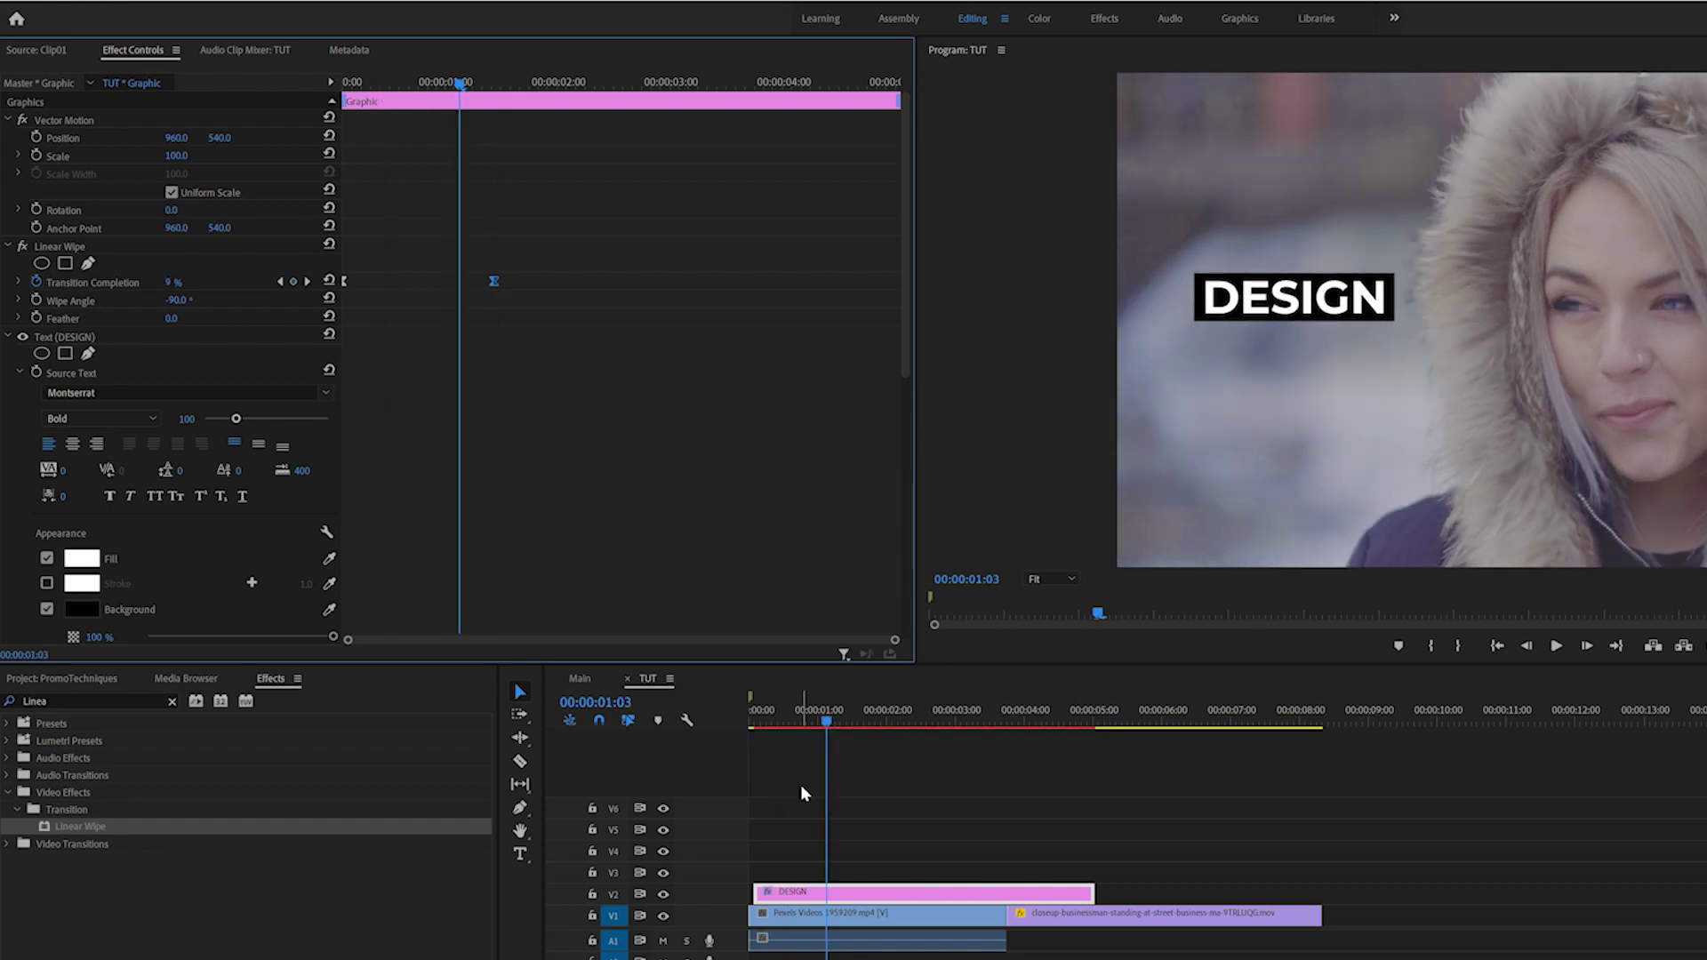
left_click(832, 853)
left_click(827, 896)
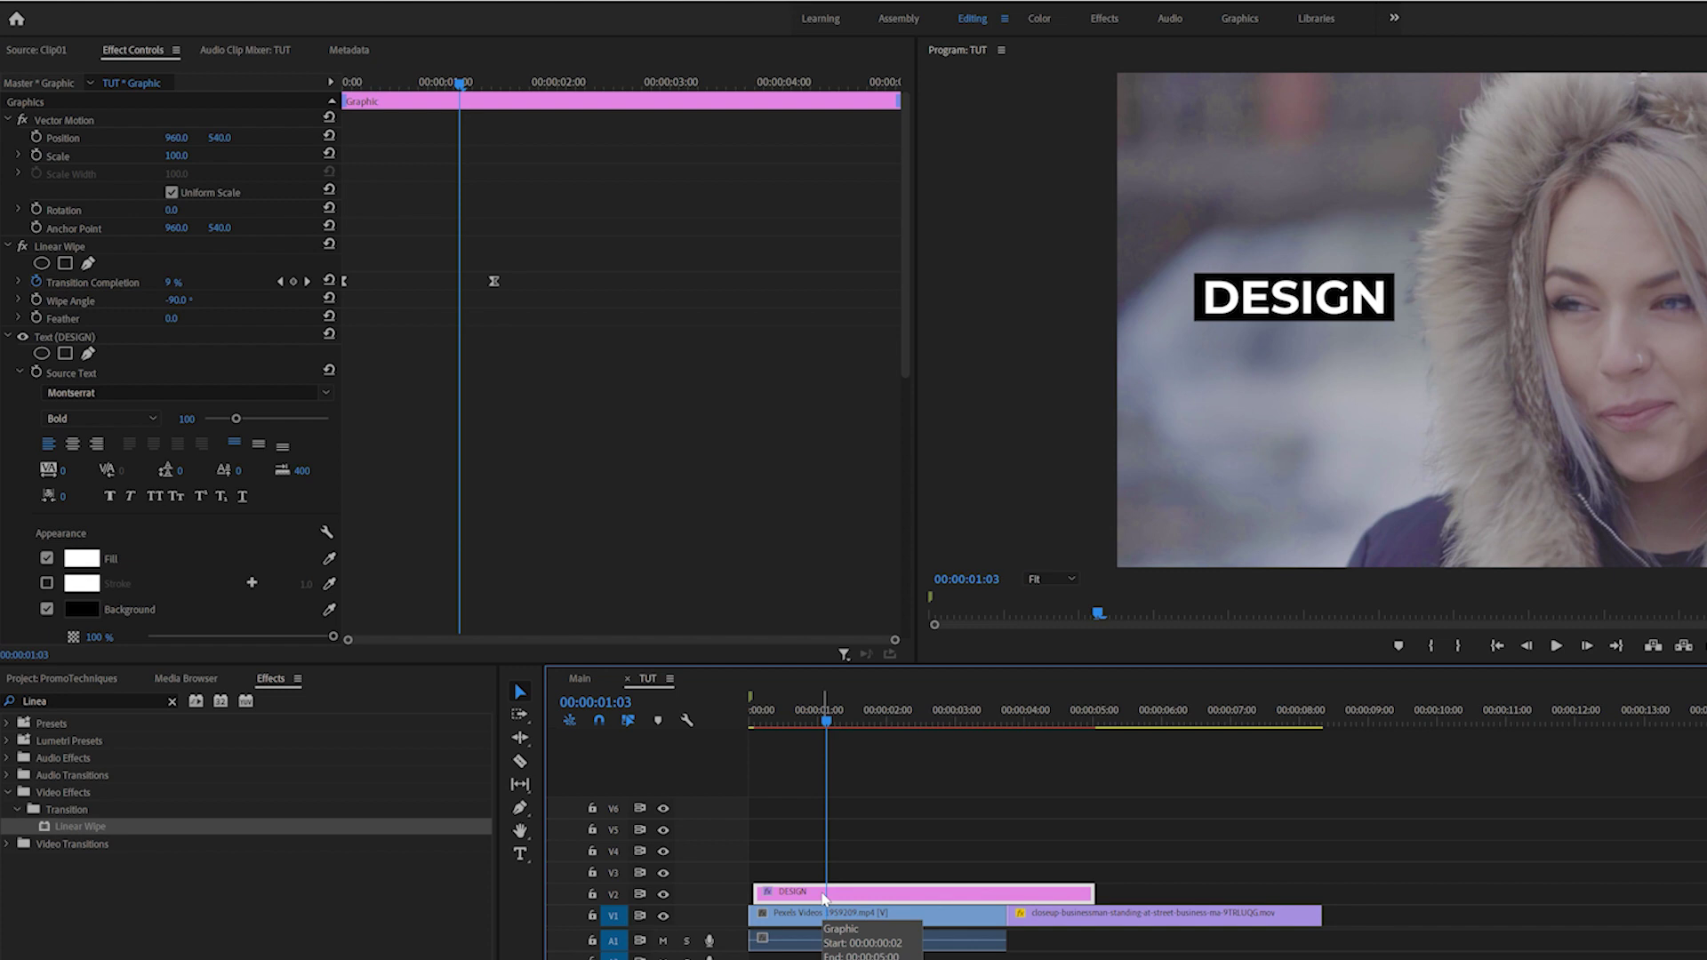
Step: Duplicate the DESIGN clip onto the track above, move it lower, and change its text to PROMO
left_click_drag(824, 897, 866, 880)
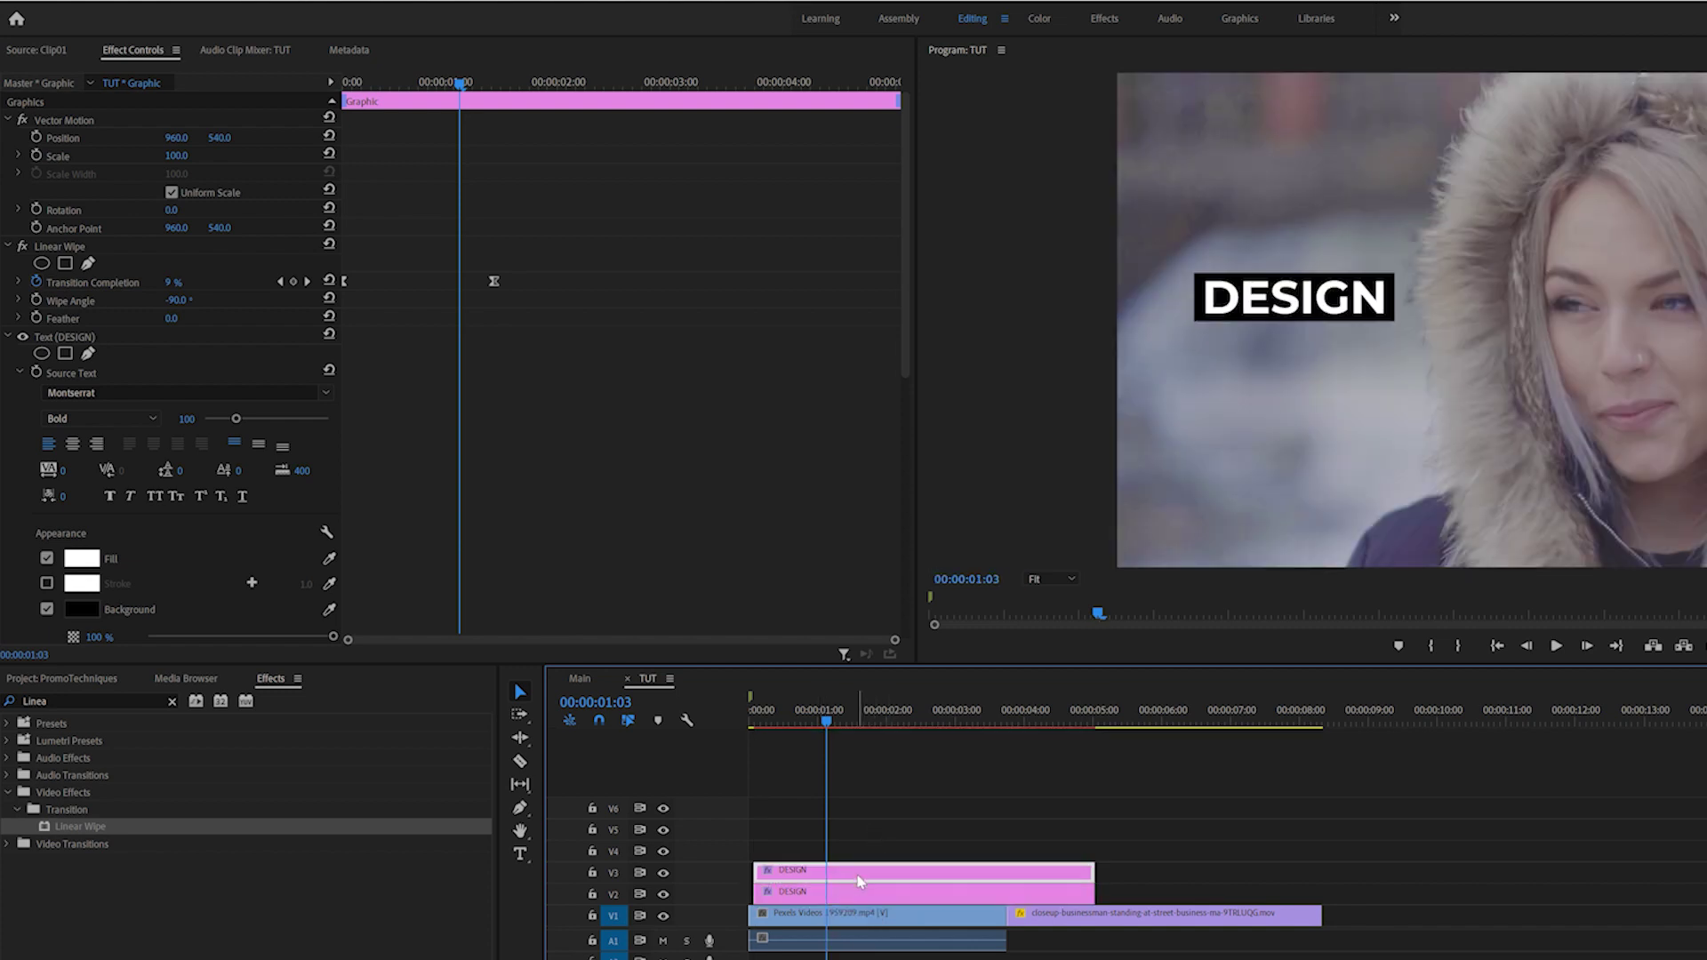
left_click_drag(1284, 312, 1288, 378)
left_click(521, 853)
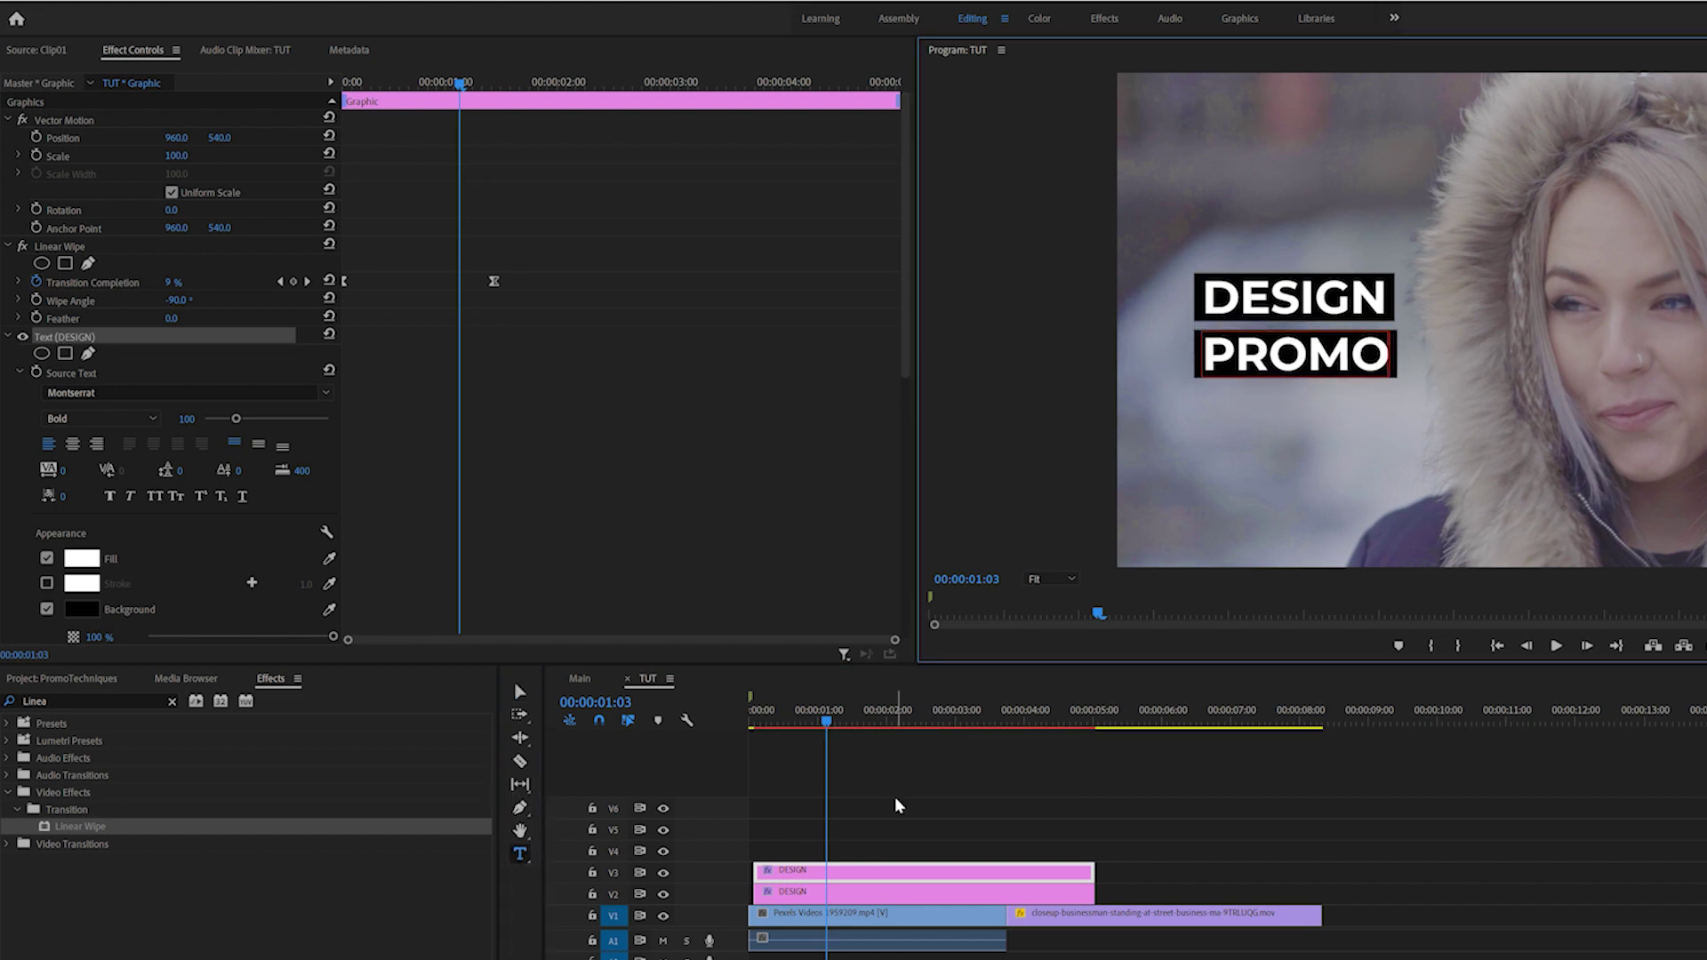
left_click(520, 692)
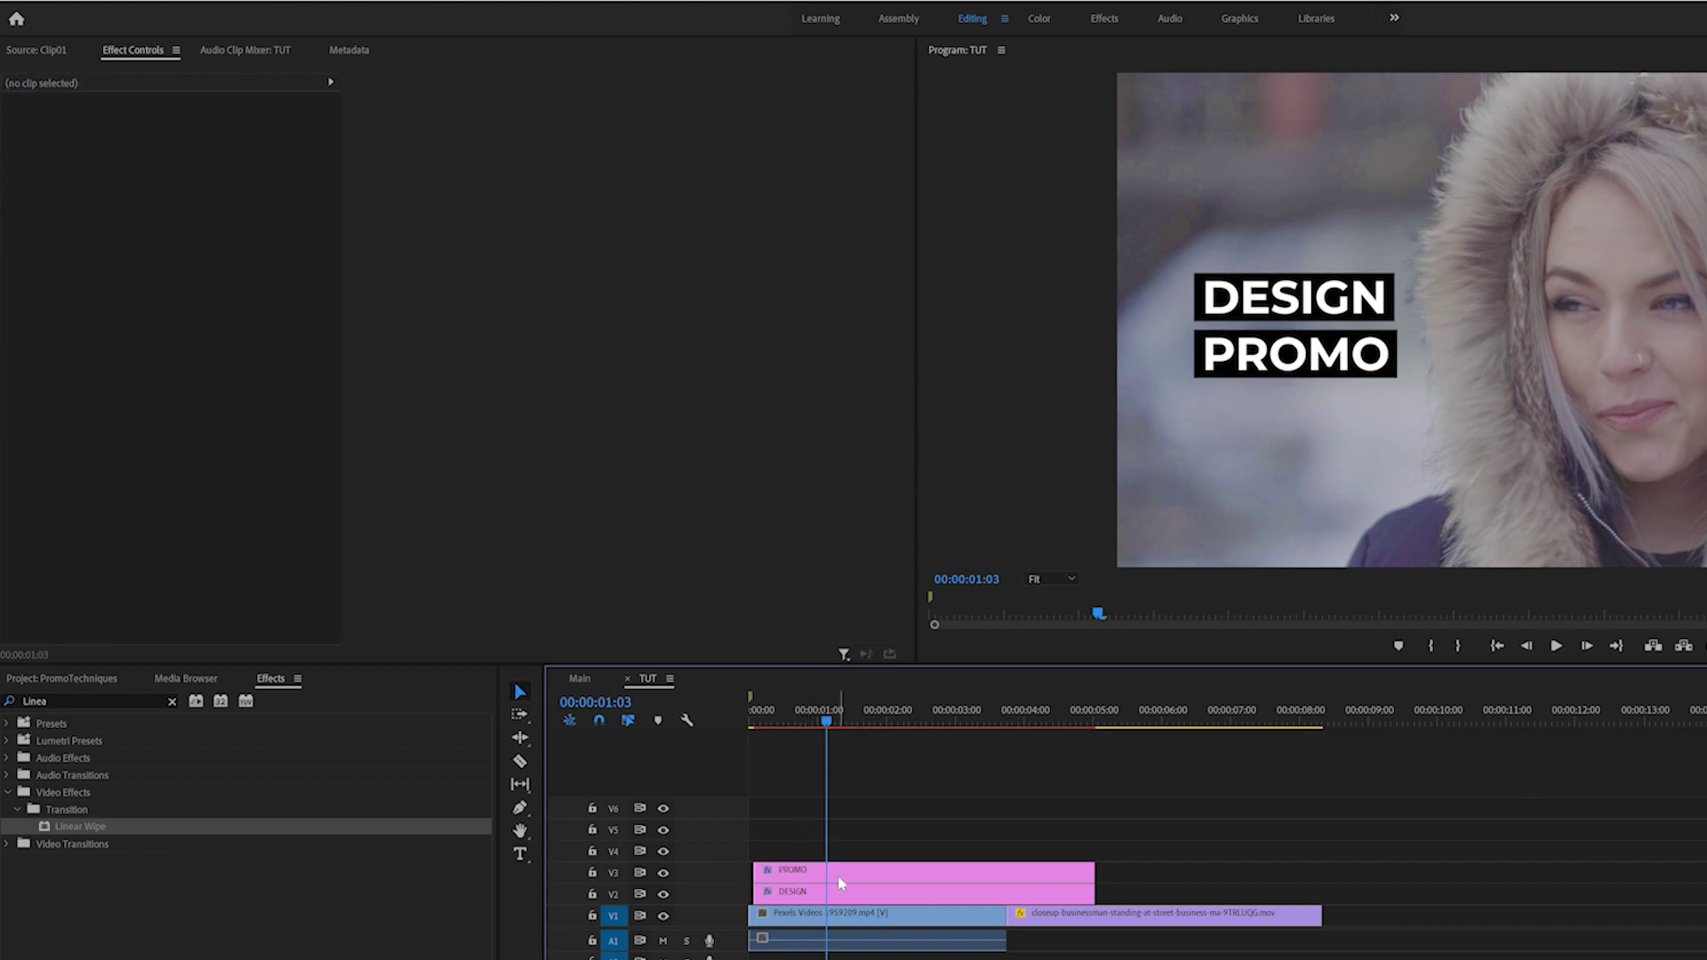
Step: Set the selected title's text fill to light purple 9999FF
left_click(804, 870)
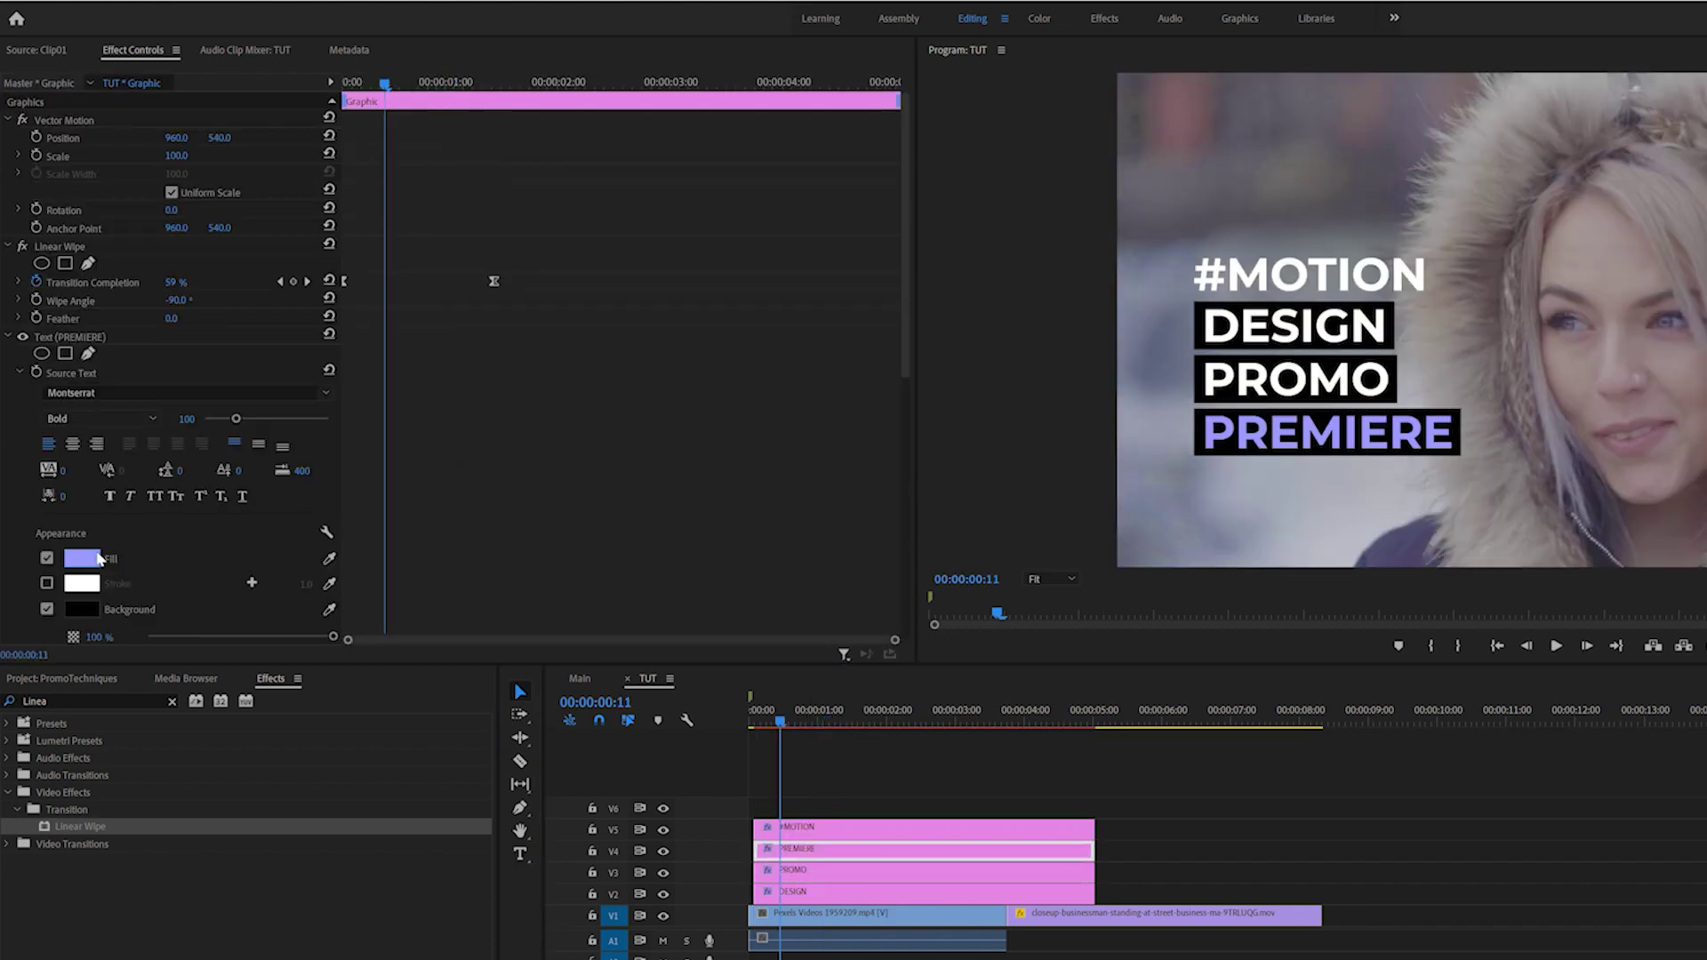
left_click(89, 560)
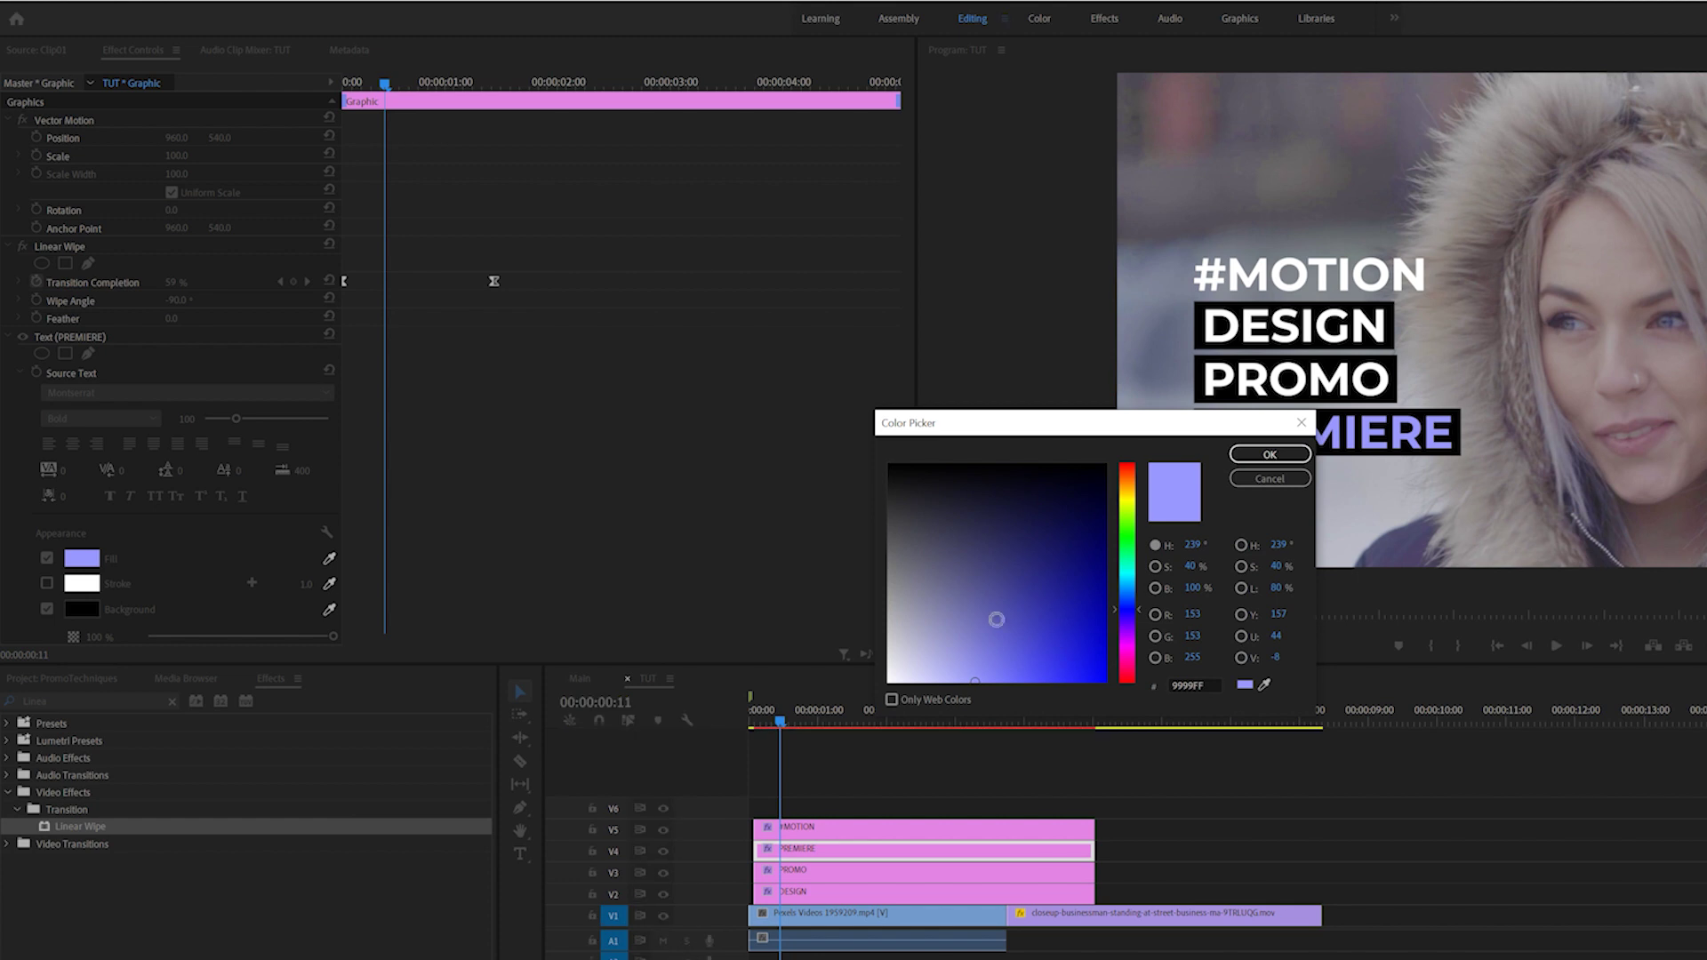
left_click(1261, 484)
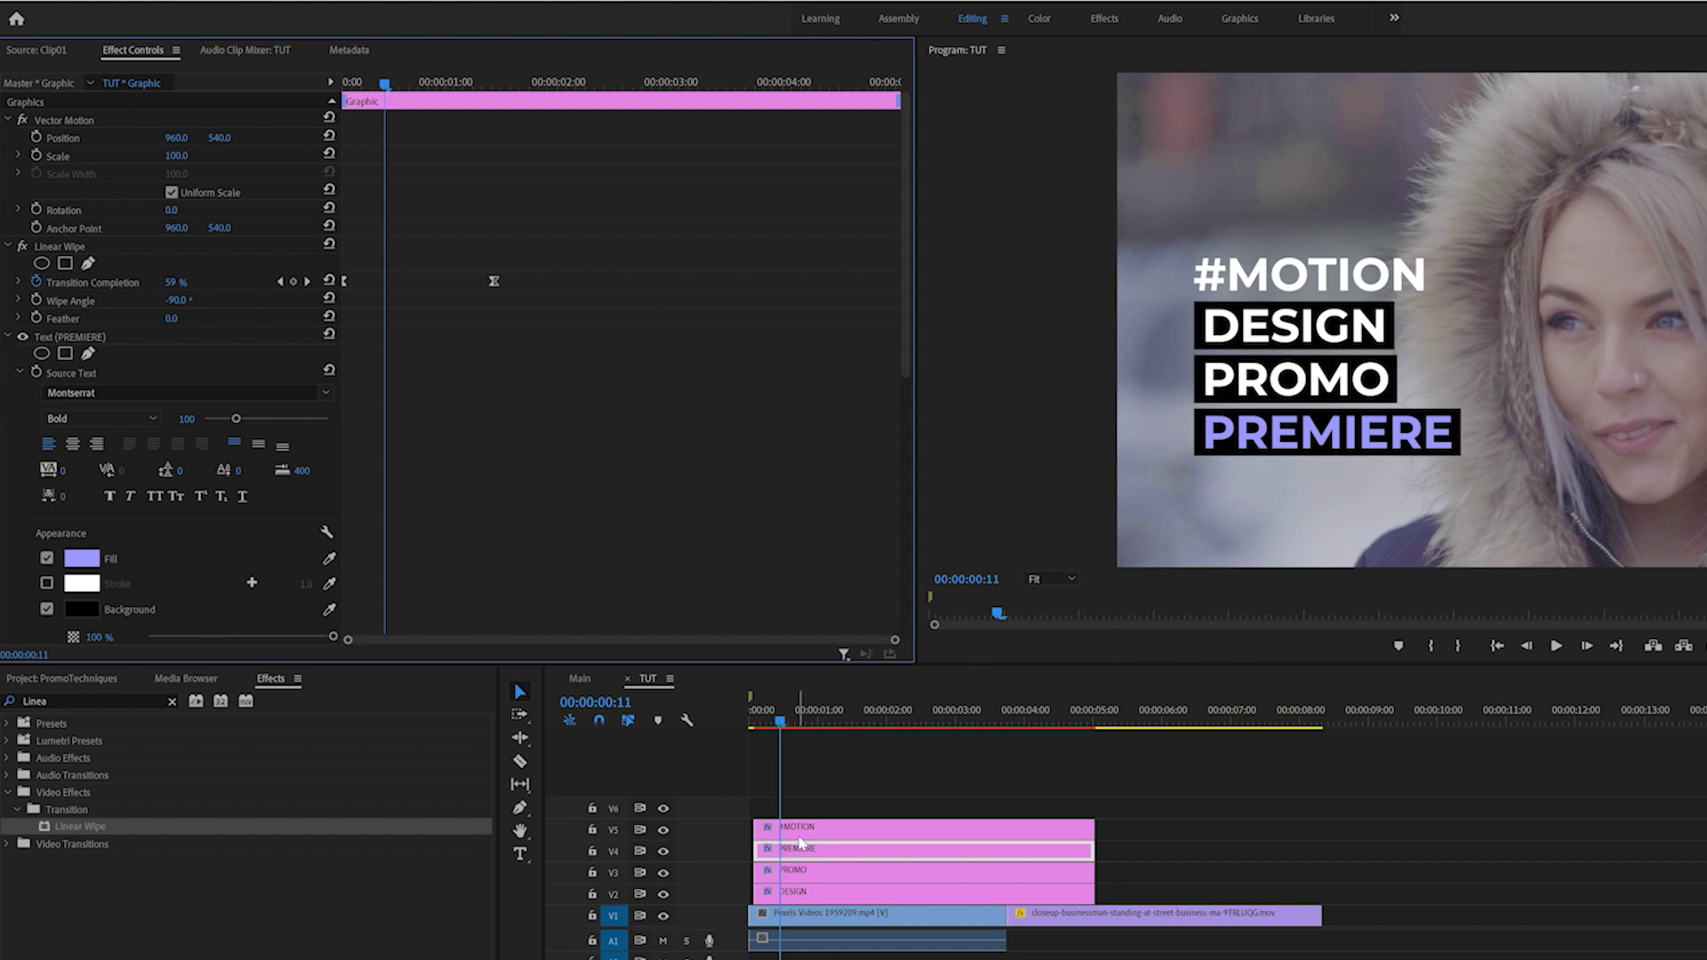
Step: Shift the PREMIERE clip later and play from the start to check the stagger
left_click_drag(800, 853, 847, 858)
key("Home")
key("space")
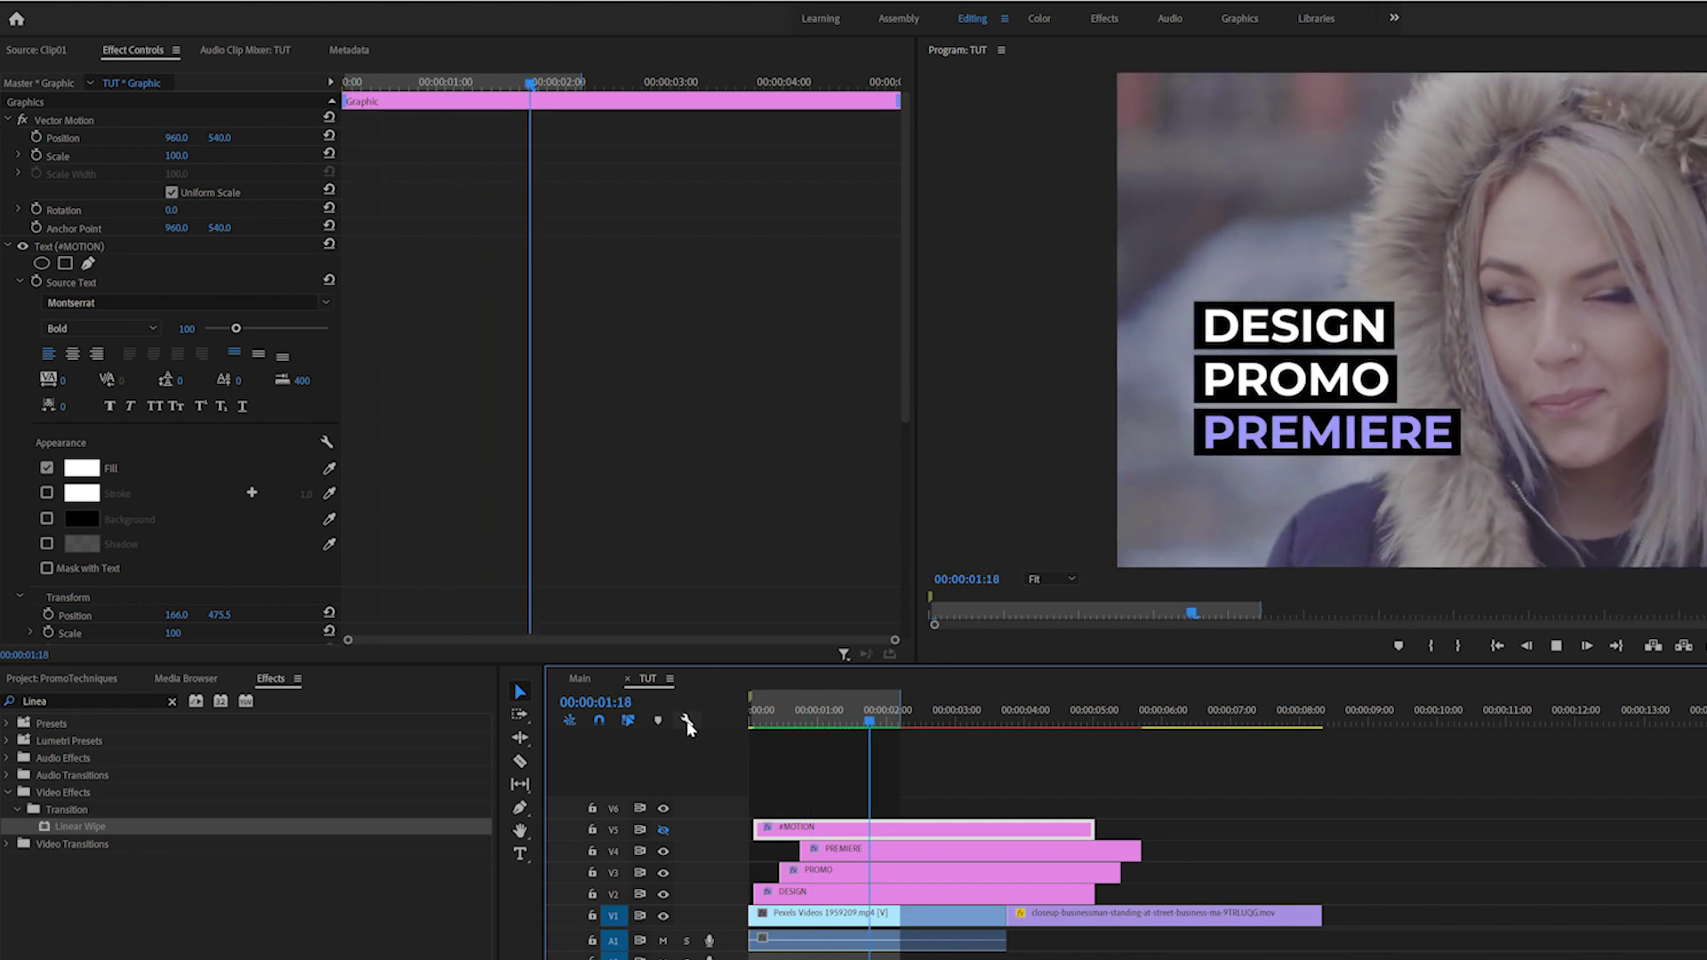
left_click(770, 720)
left_click_drag(770, 722, 839, 724)
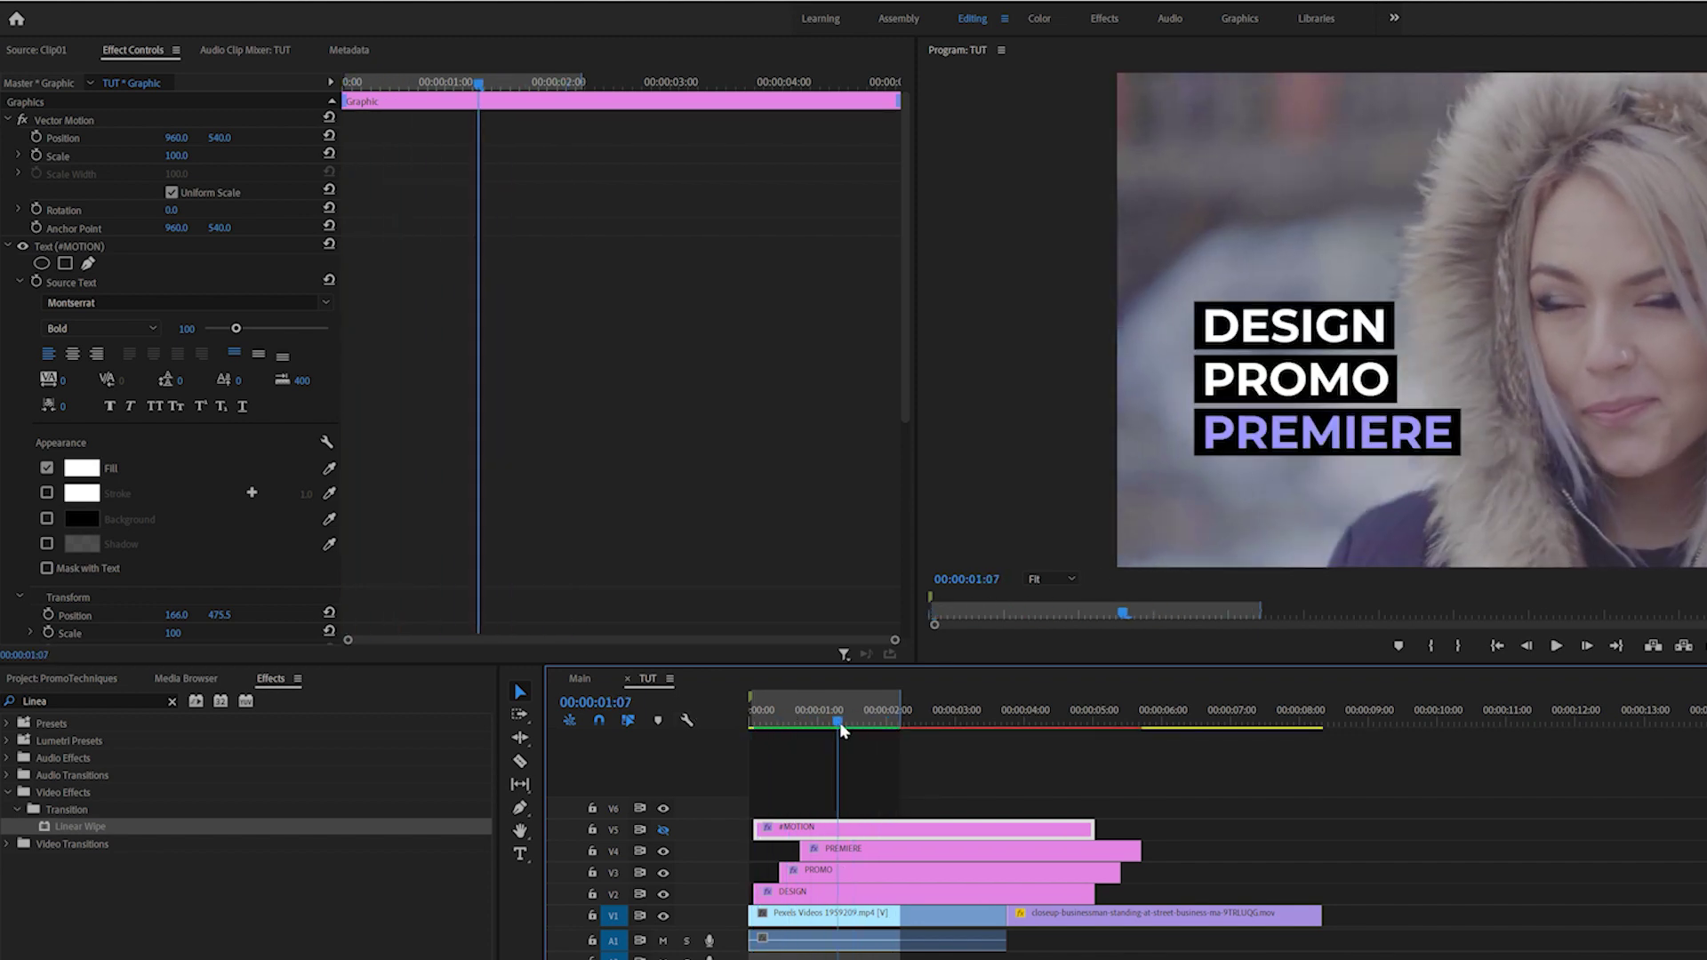
Step: Unhide the #MOTION track and enable Position keyframing at the animation's start
left_click(662, 832)
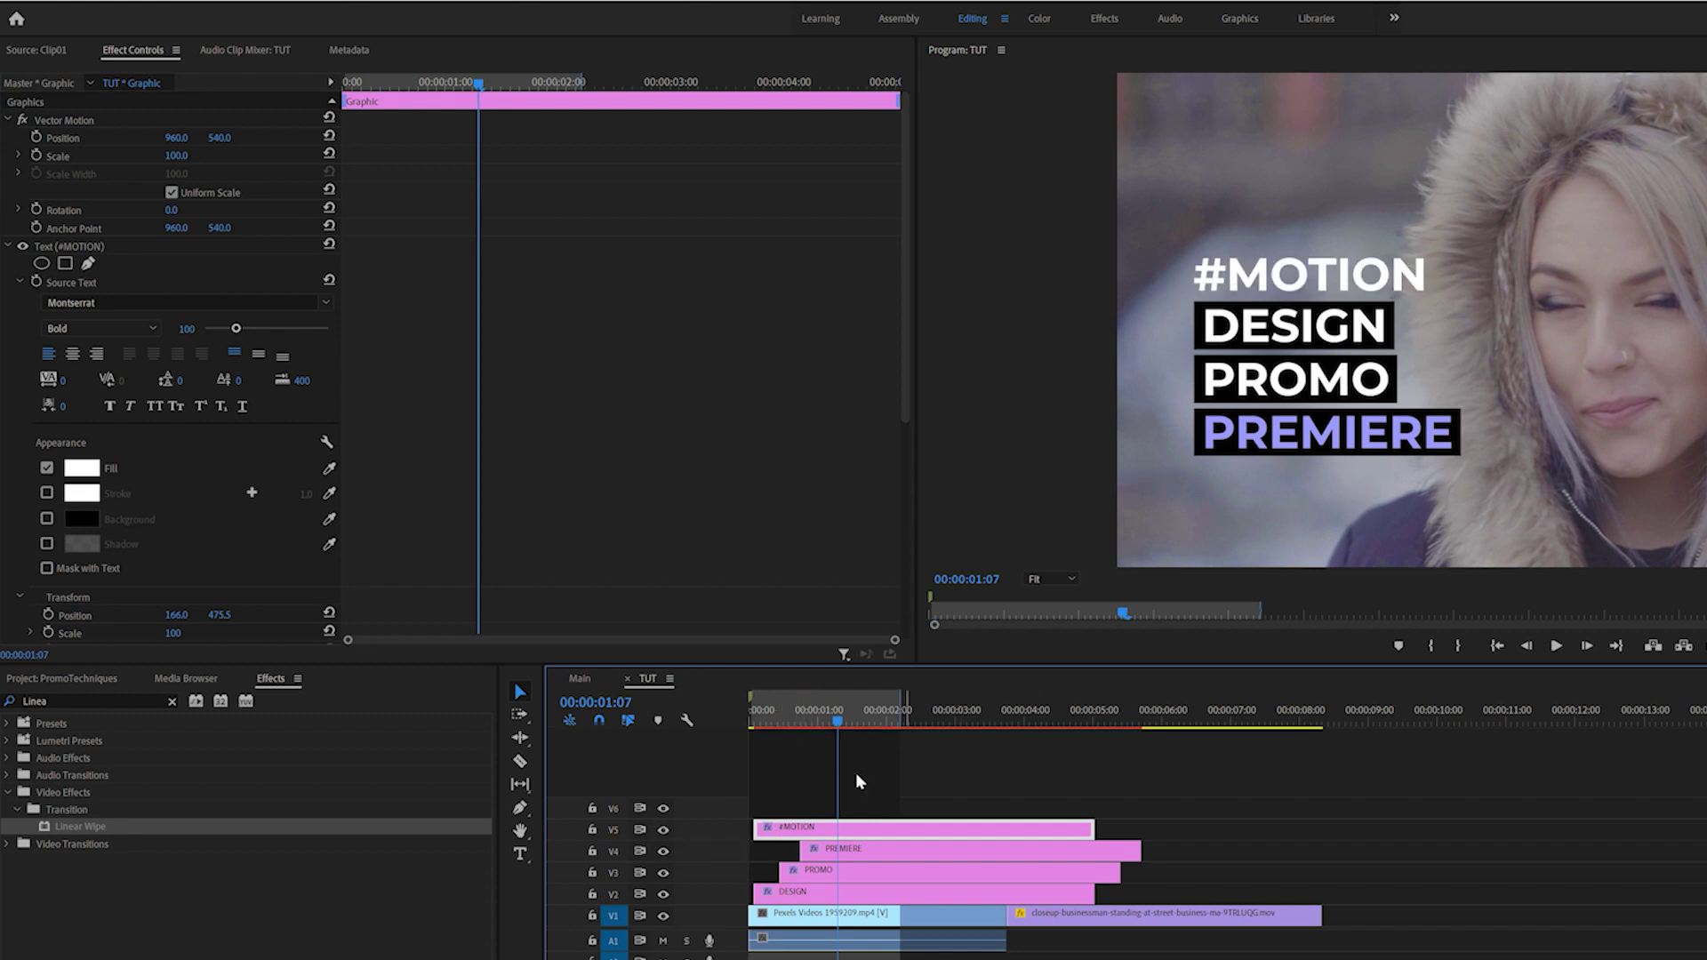
mouse_move(819, 702)
left_mouse_down()
mouse_move(765, 706)
mouse_move(805, 721)
left_mouse_up()
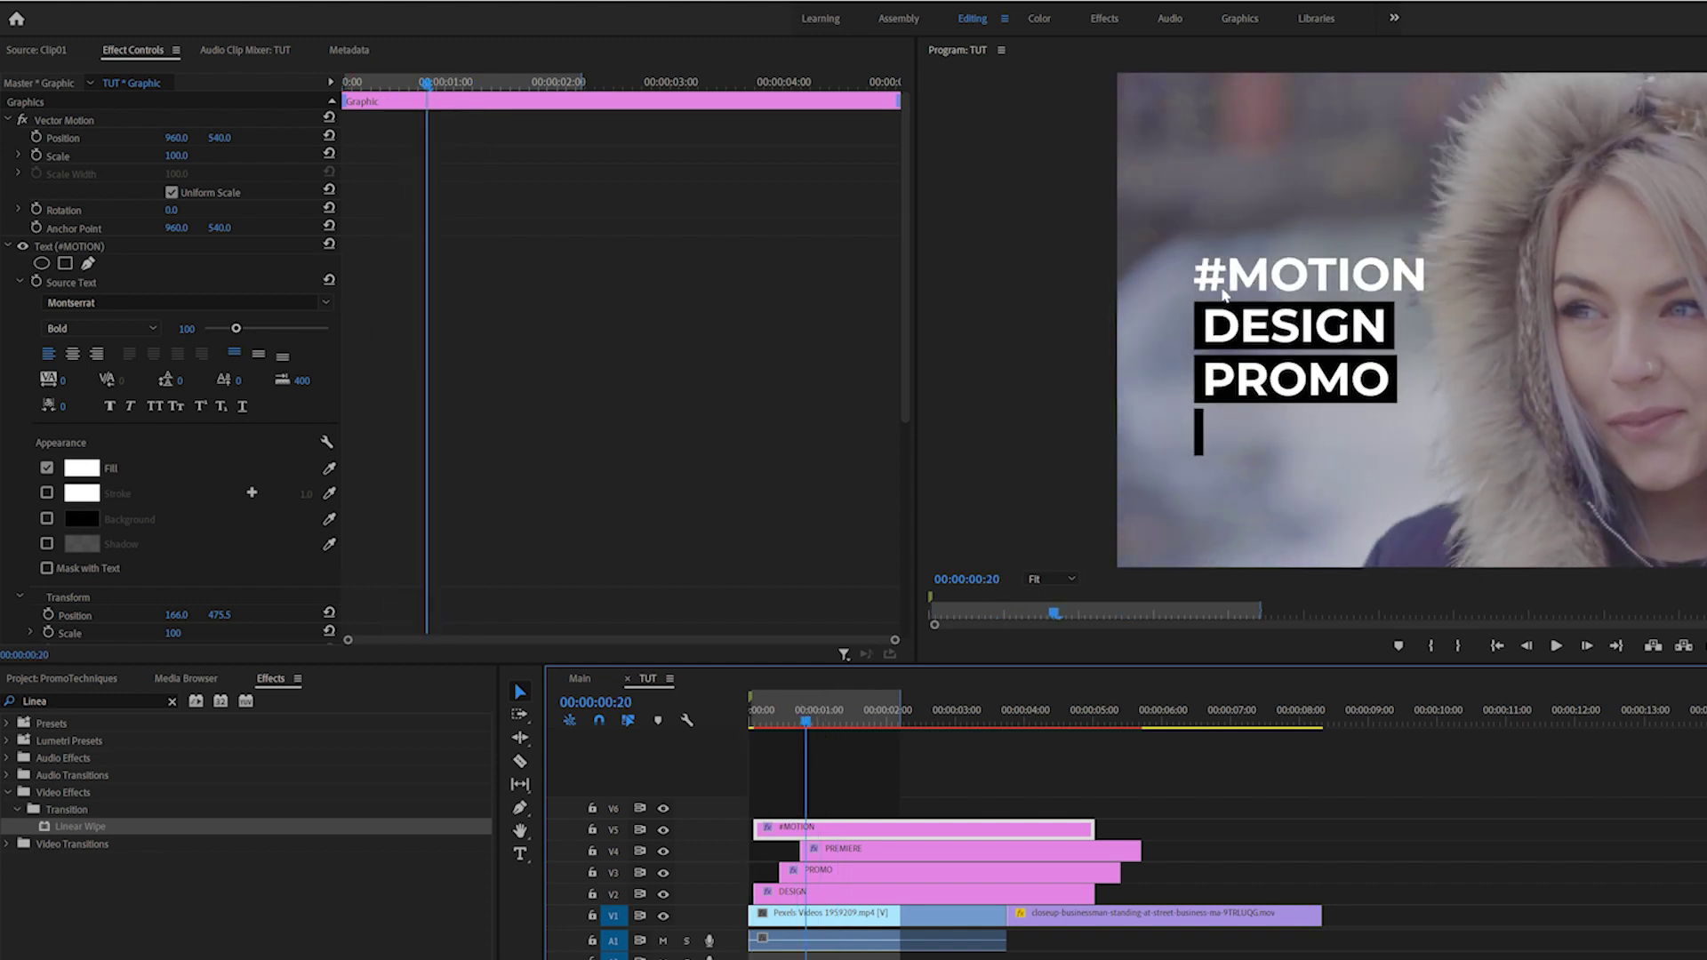
left_click_drag(791, 729, 839, 722)
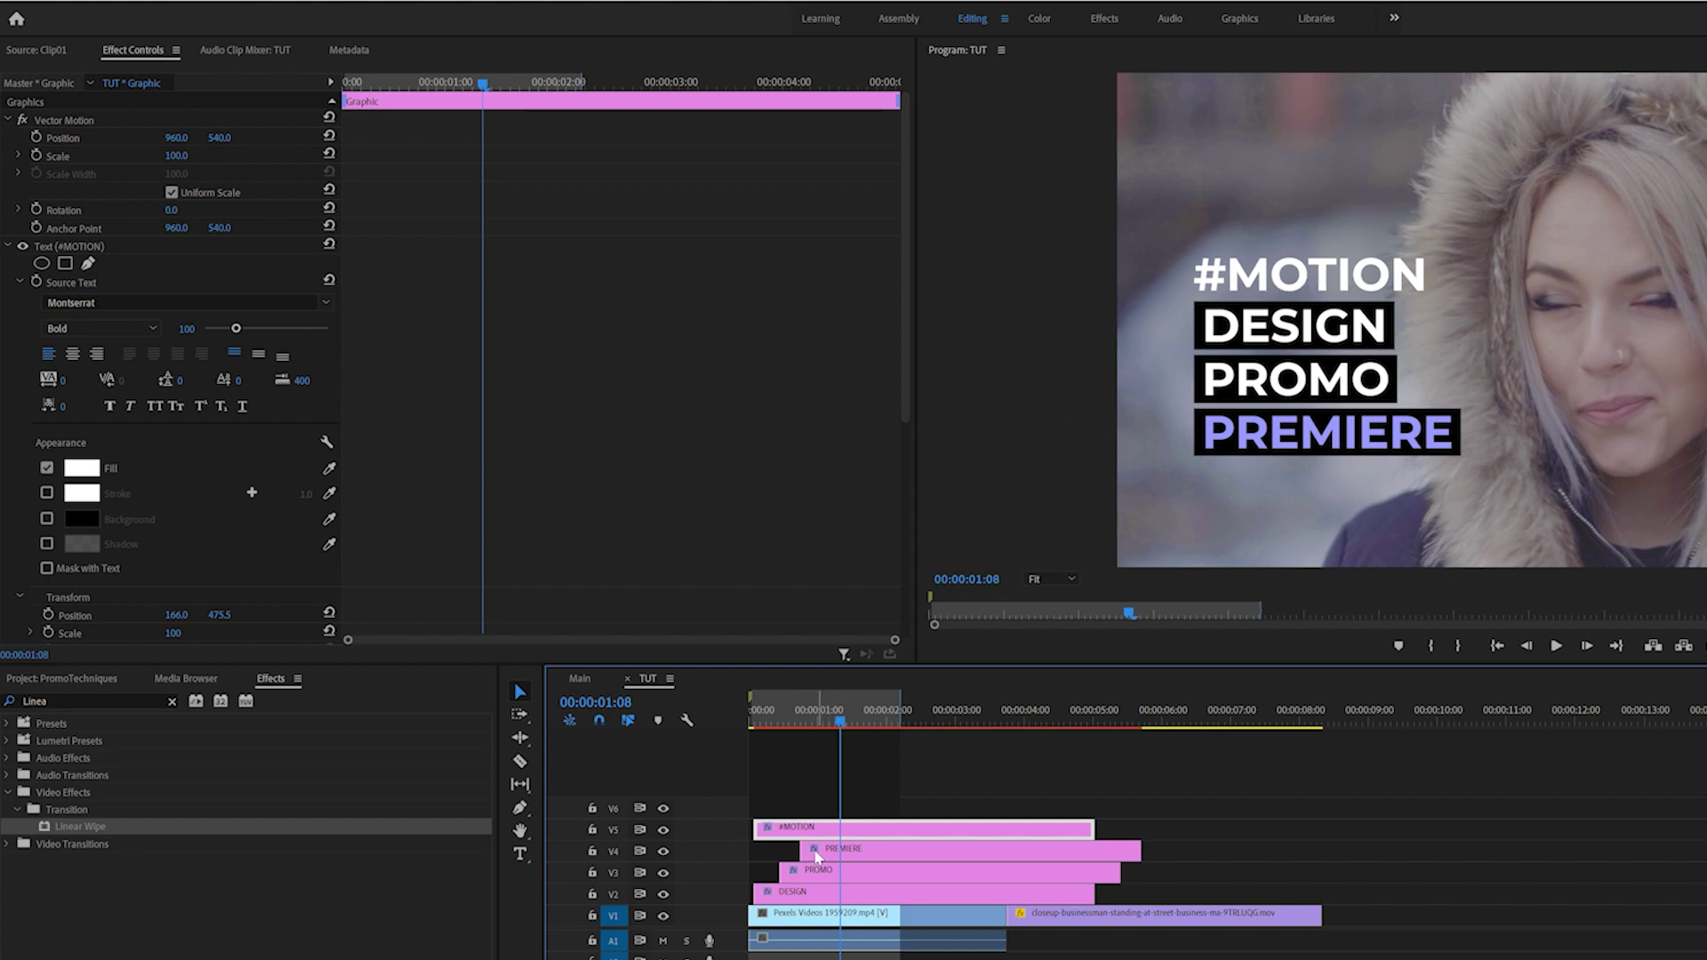
left_click_drag(763, 718, 757, 714)
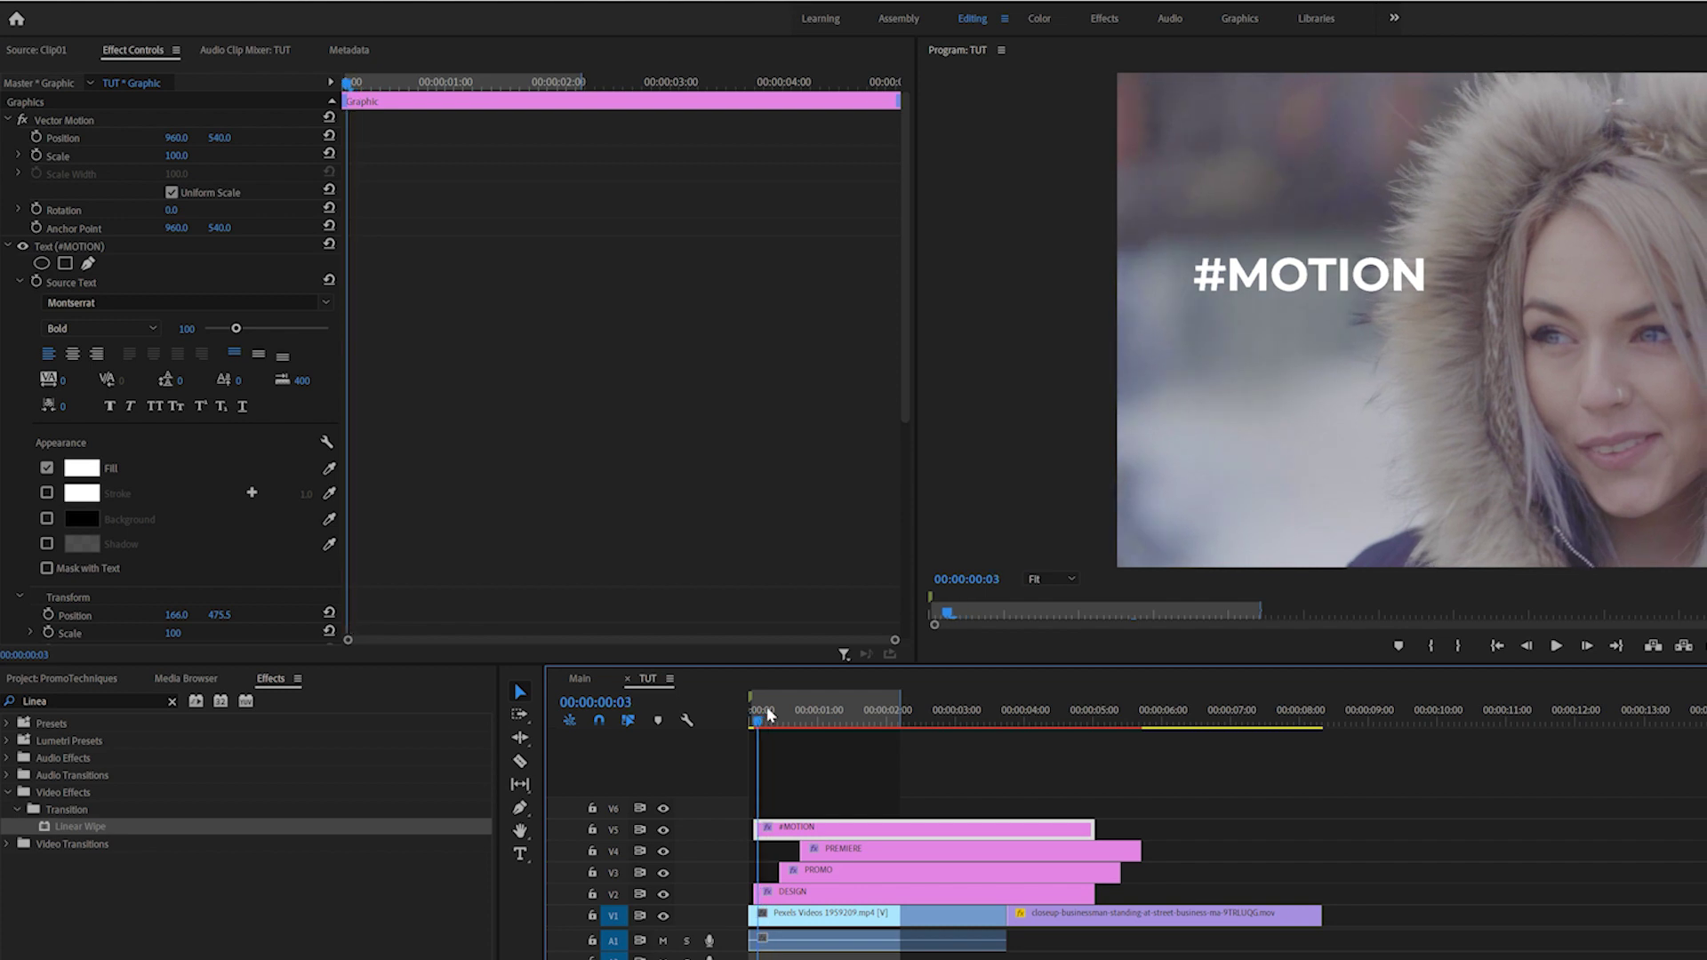
left_click(36, 138)
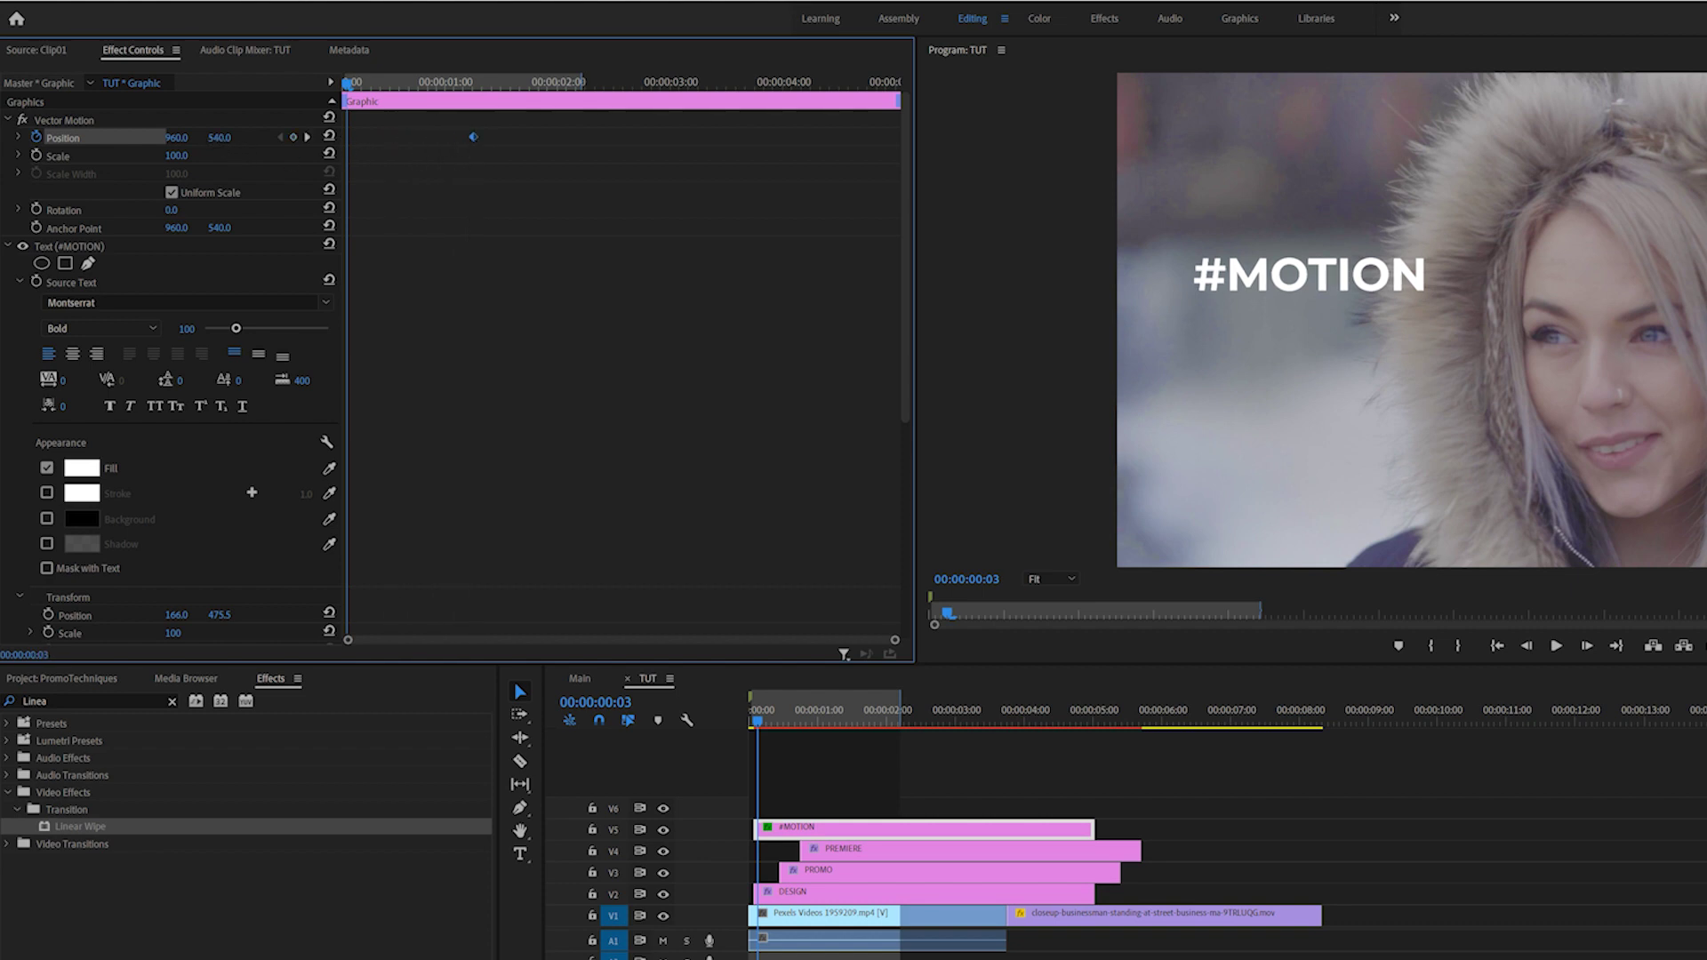
Step: Set the starting Position Y to 721 so #MOTION slides up, and play it back
left_click_drag(214, 140, 229, 141)
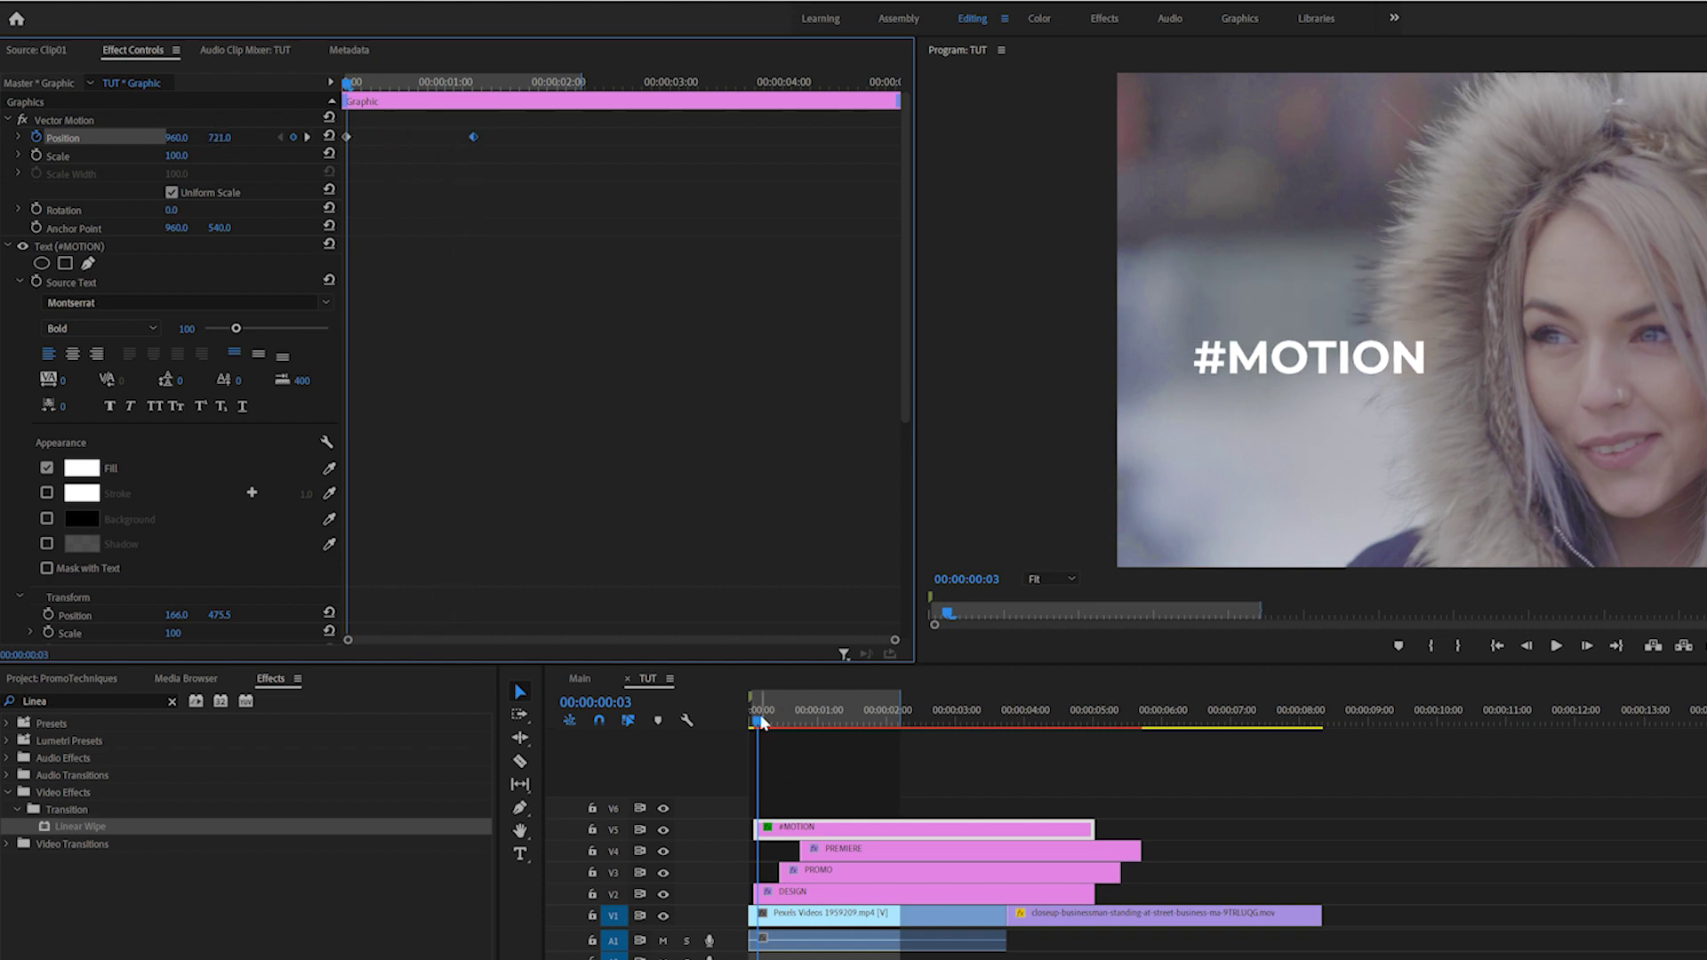
key("space")
key("space")
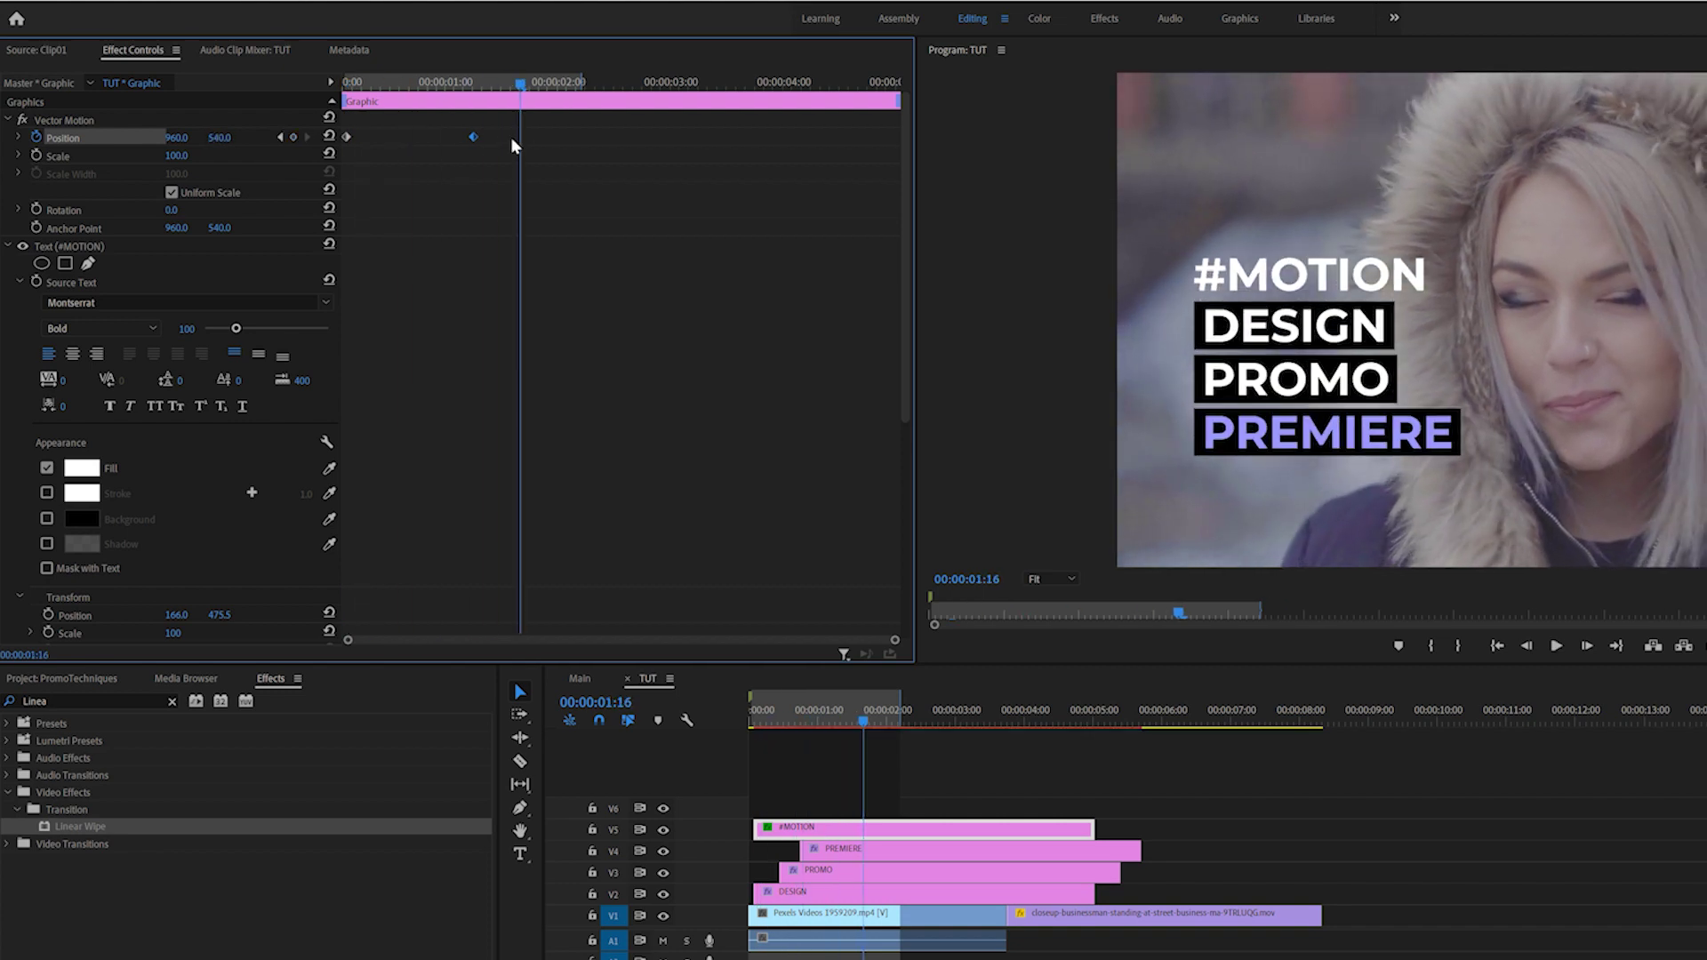
left_click(825, 834)
Step: Nest the #MOTION clip into a sequence named 'title' and select it
right_click(825, 832)
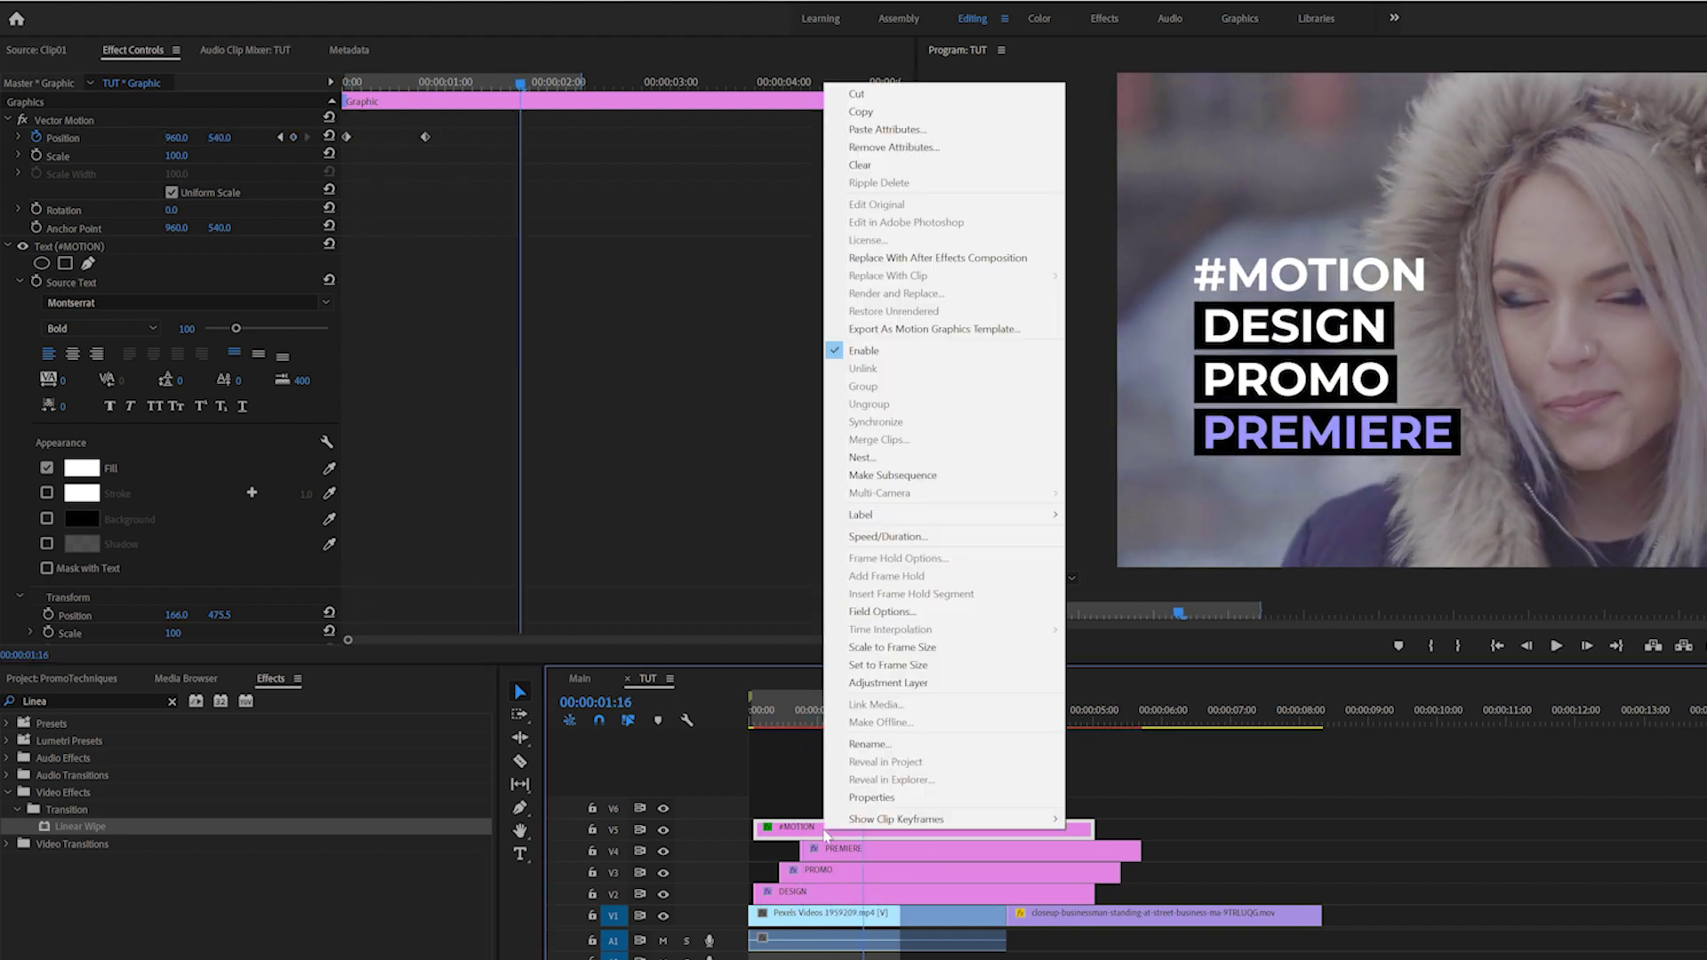
left_click(898, 458)
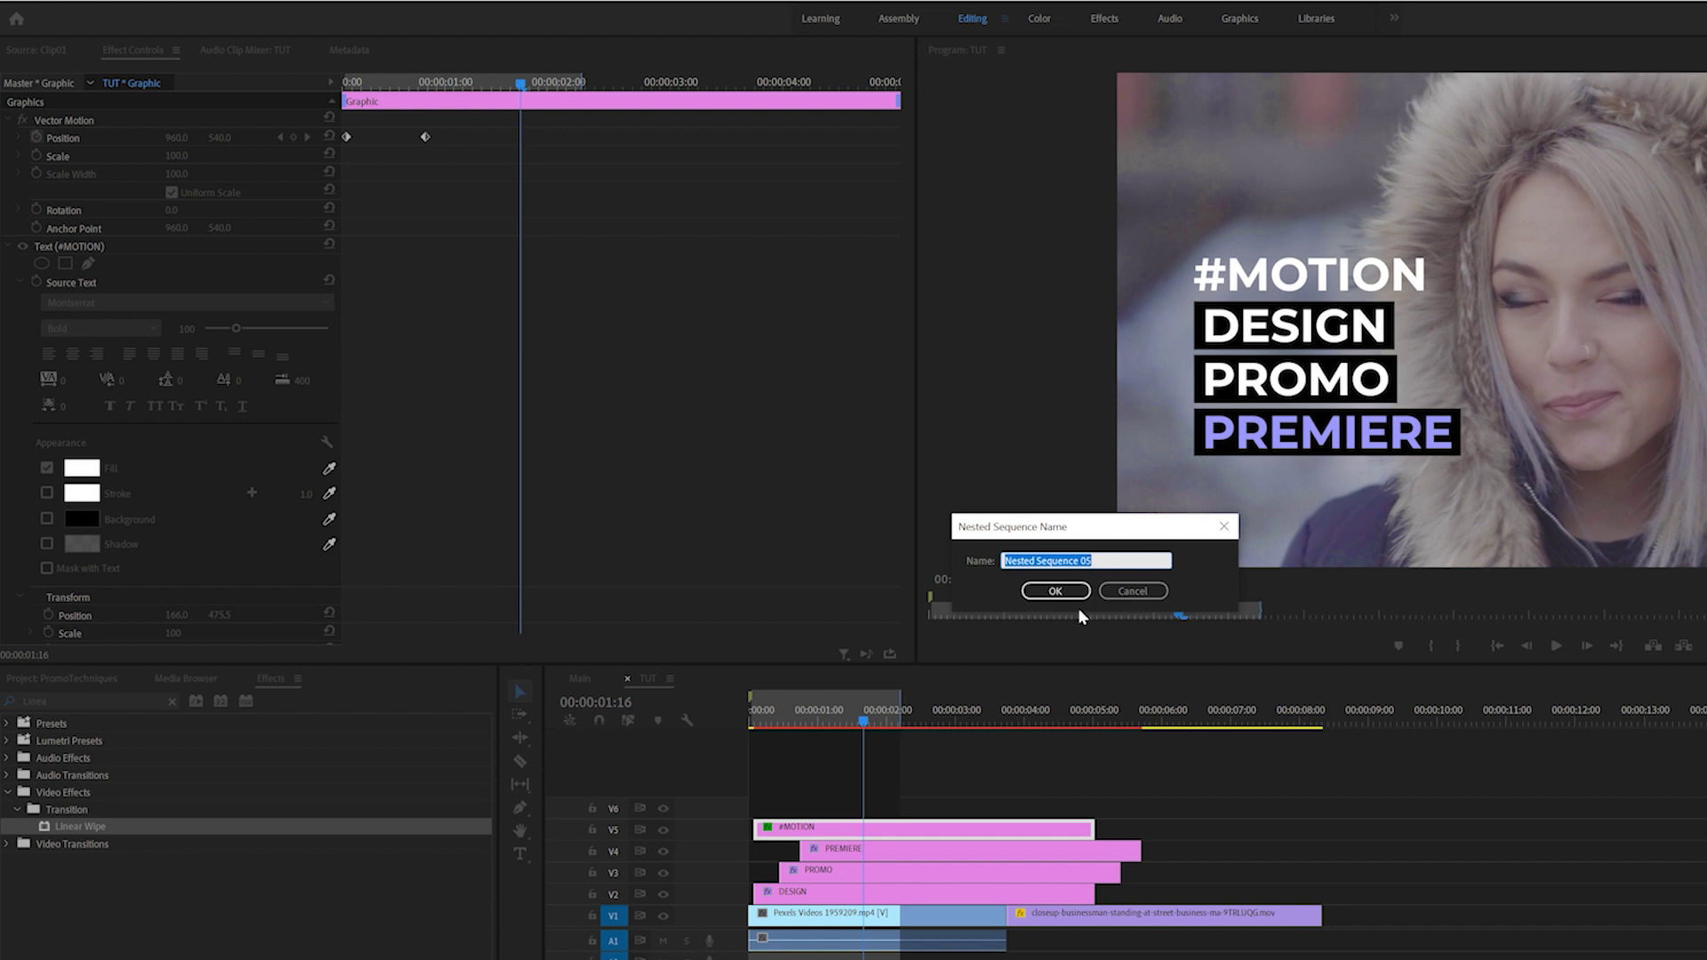
type("title")
left_click(1032, 598)
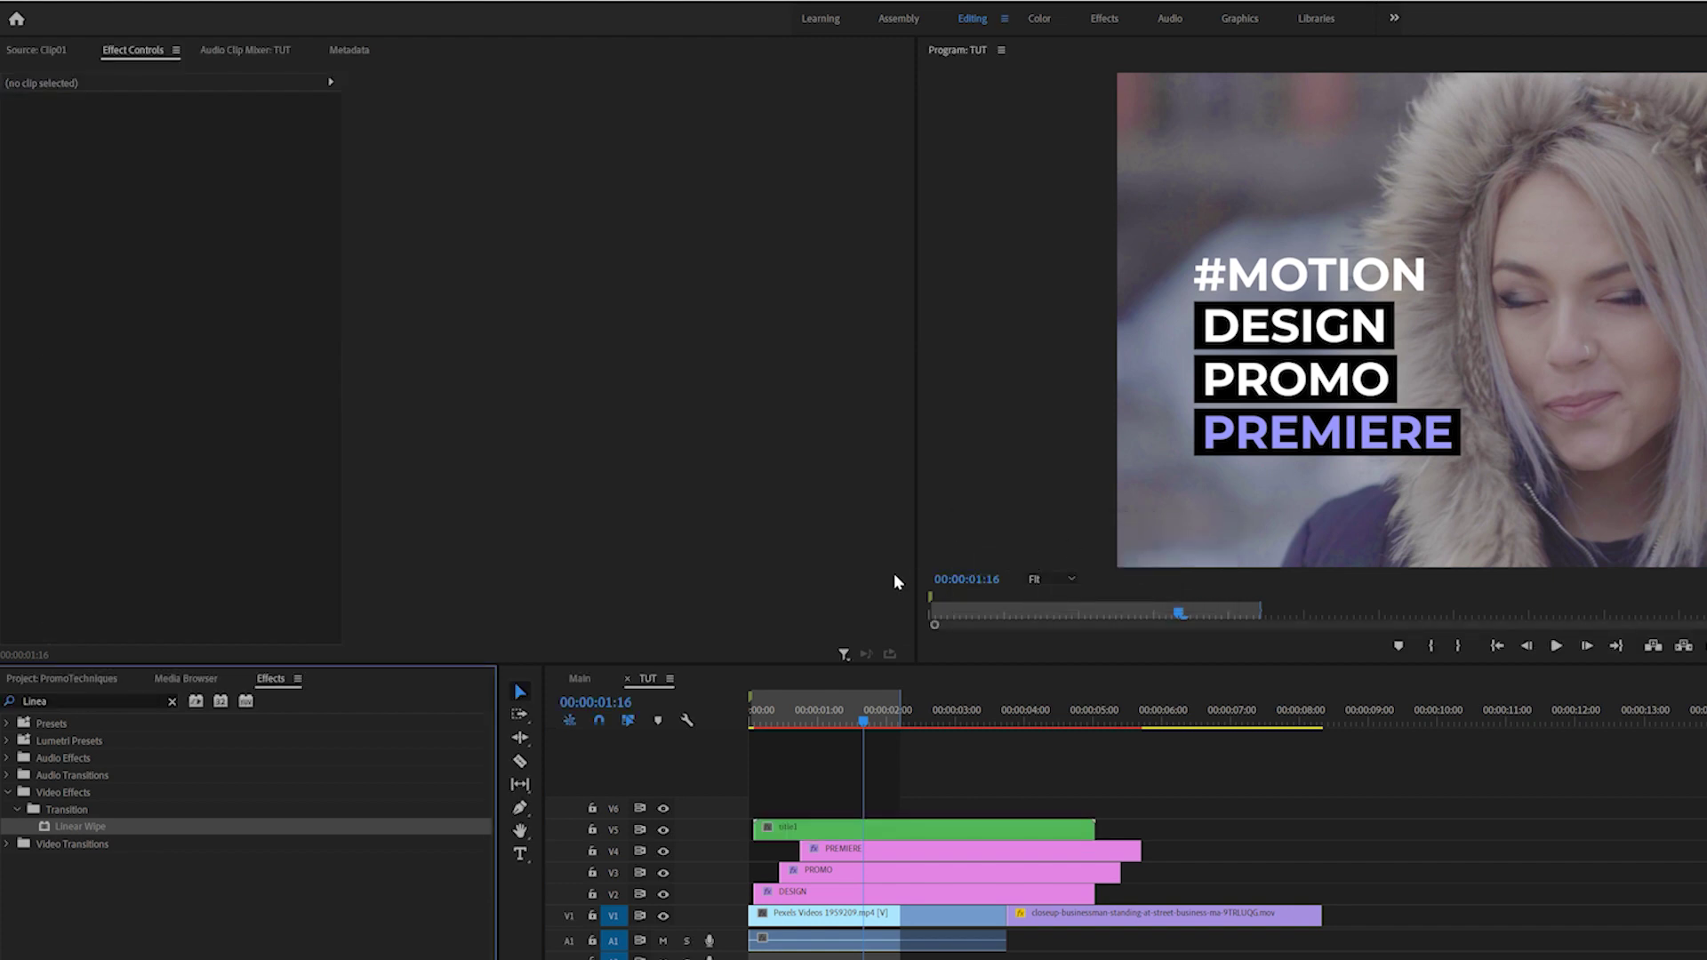
left_click(774, 716)
left_click(787, 835)
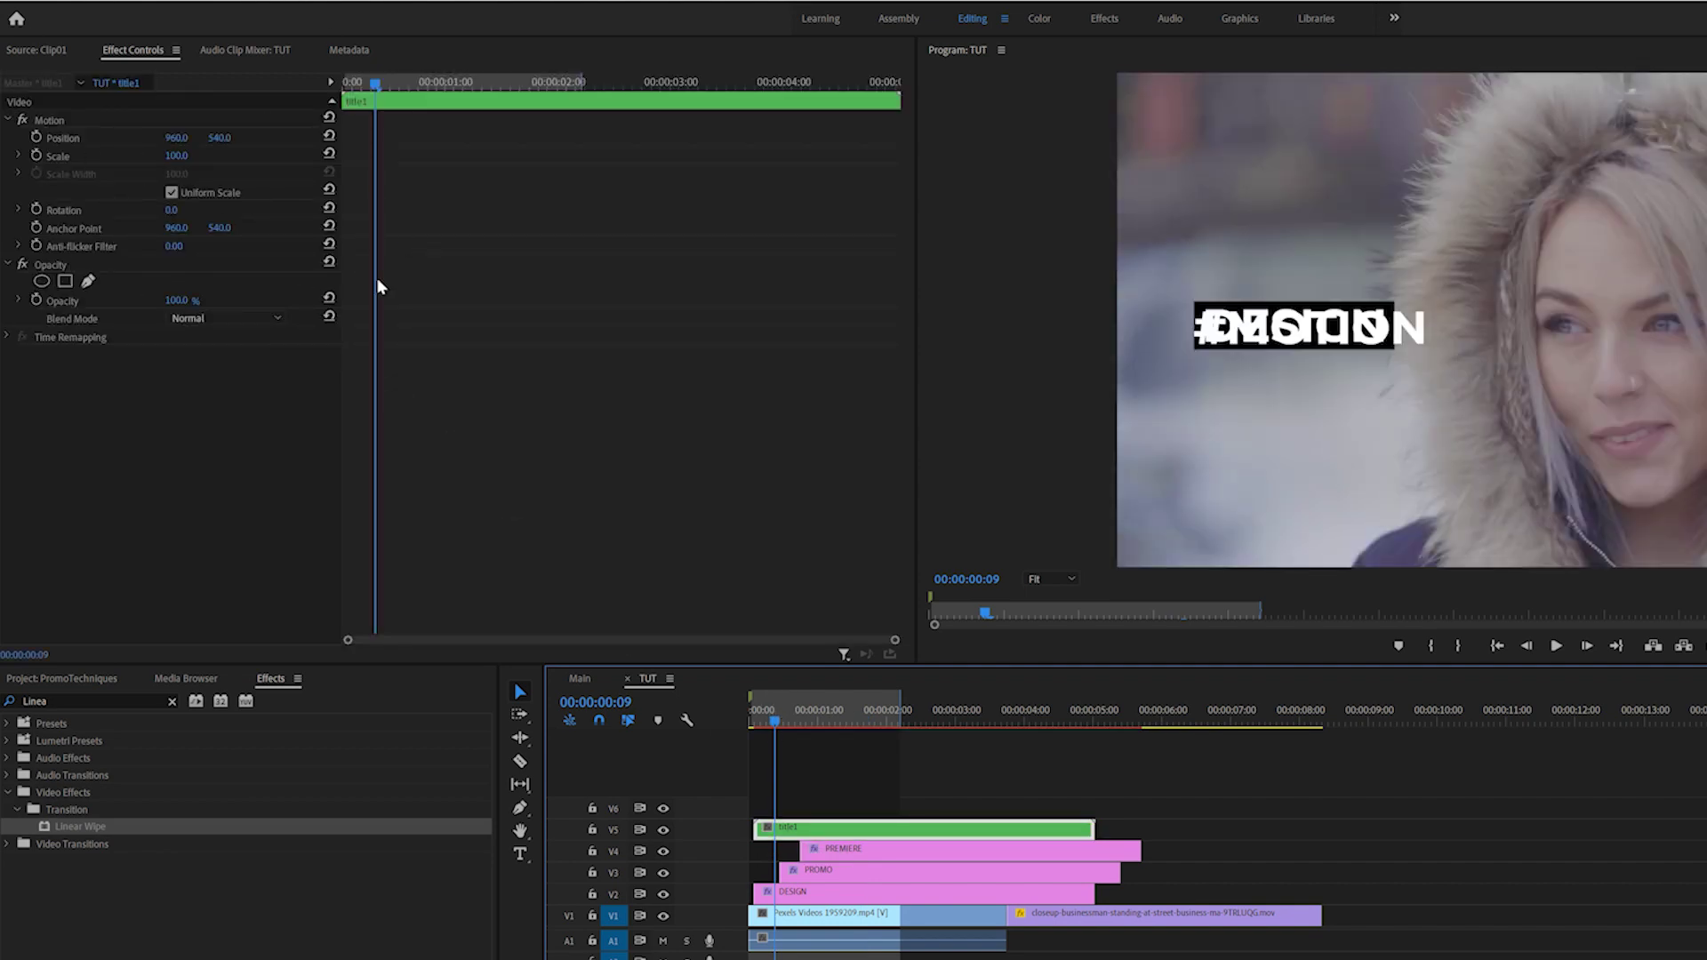
Step: Add a rectangle opacity mask and fit it around the whole #MOTION word
left_click(64, 283)
left_click_drag(1551, 315, 1321, 278)
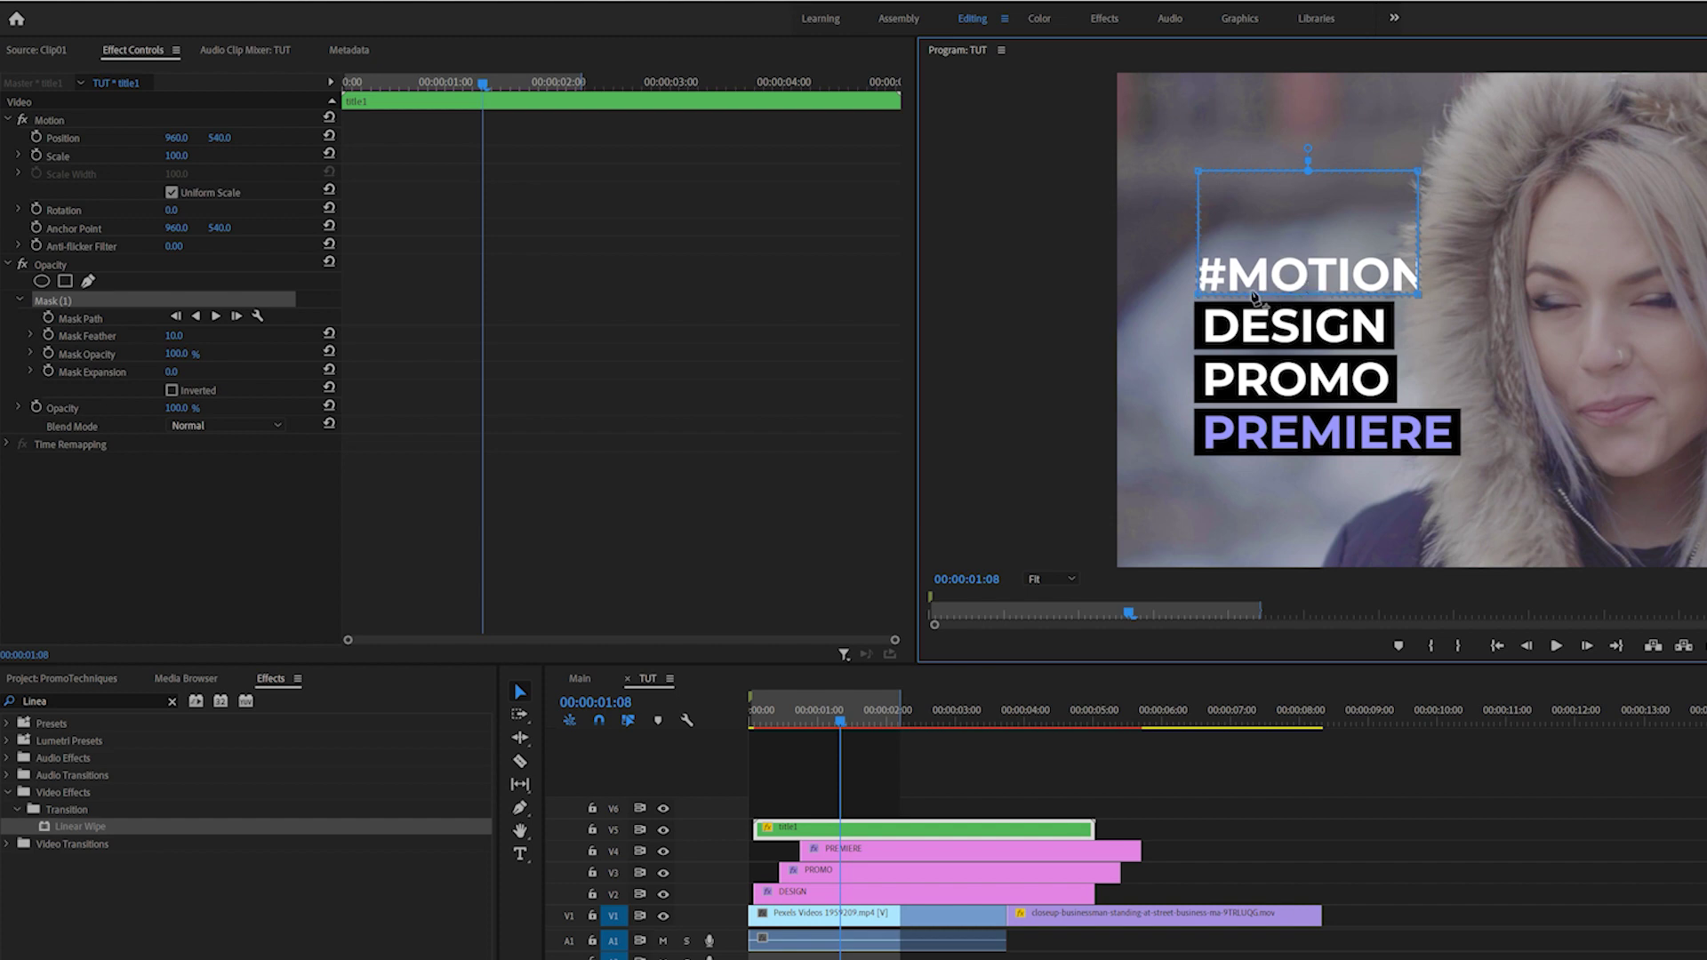
left_click(1383, 275)
left_click(1418, 177)
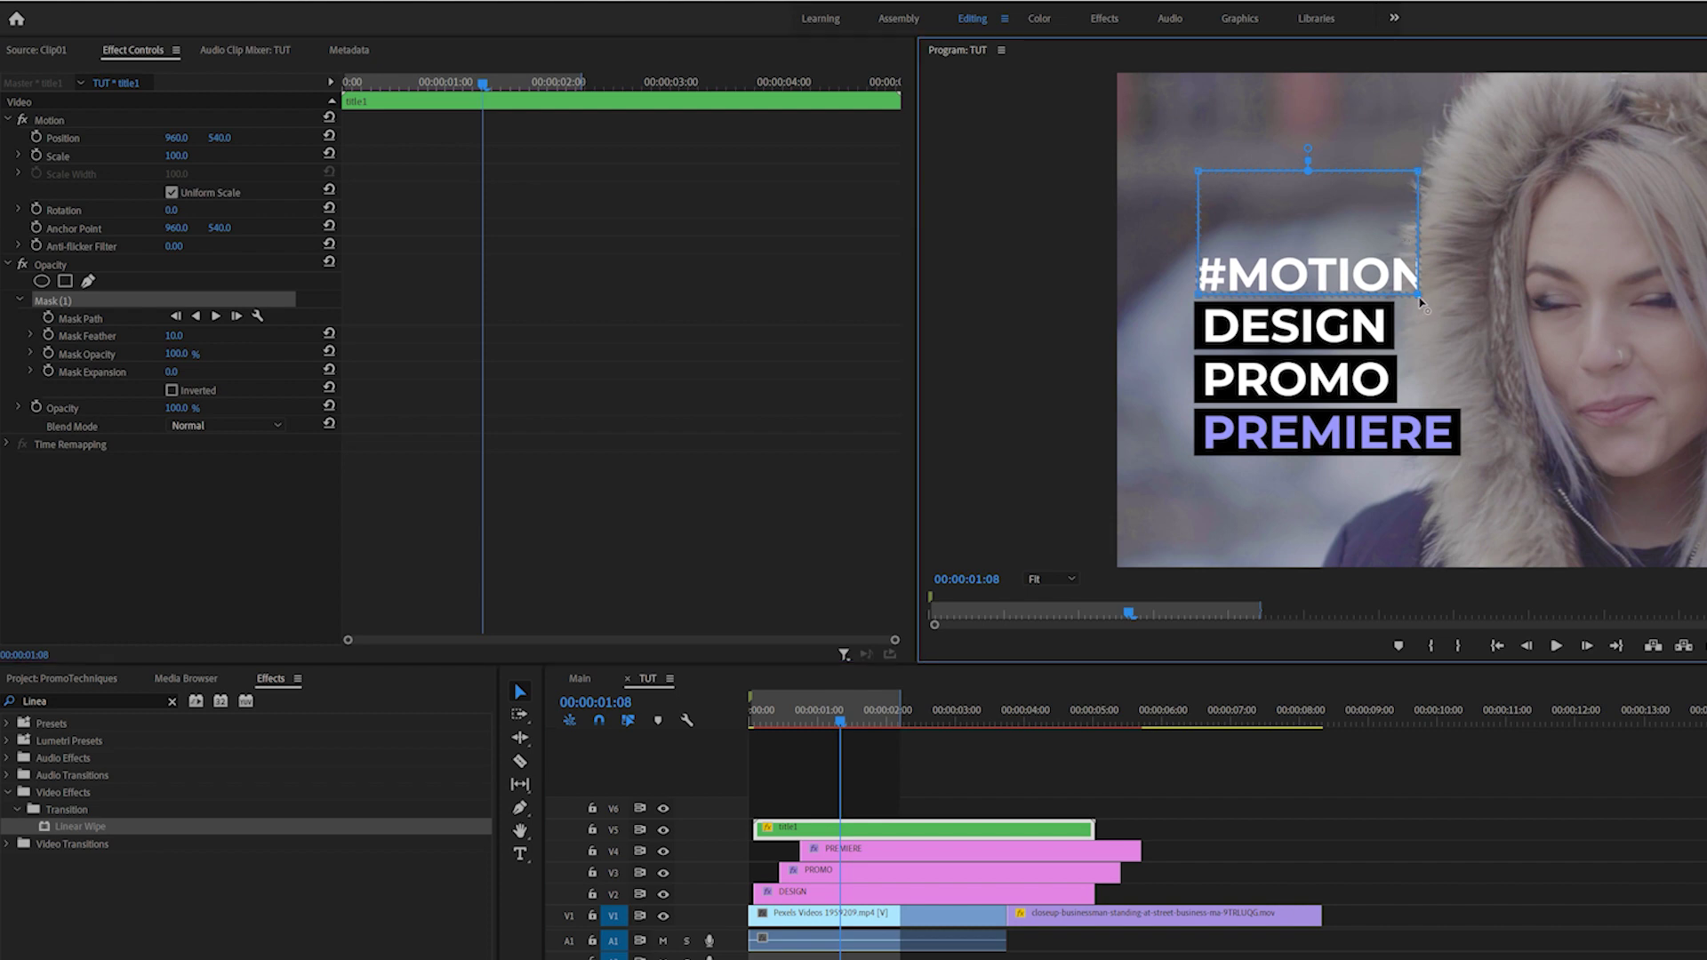
left_click_drag(1419, 299, 1454, 296)
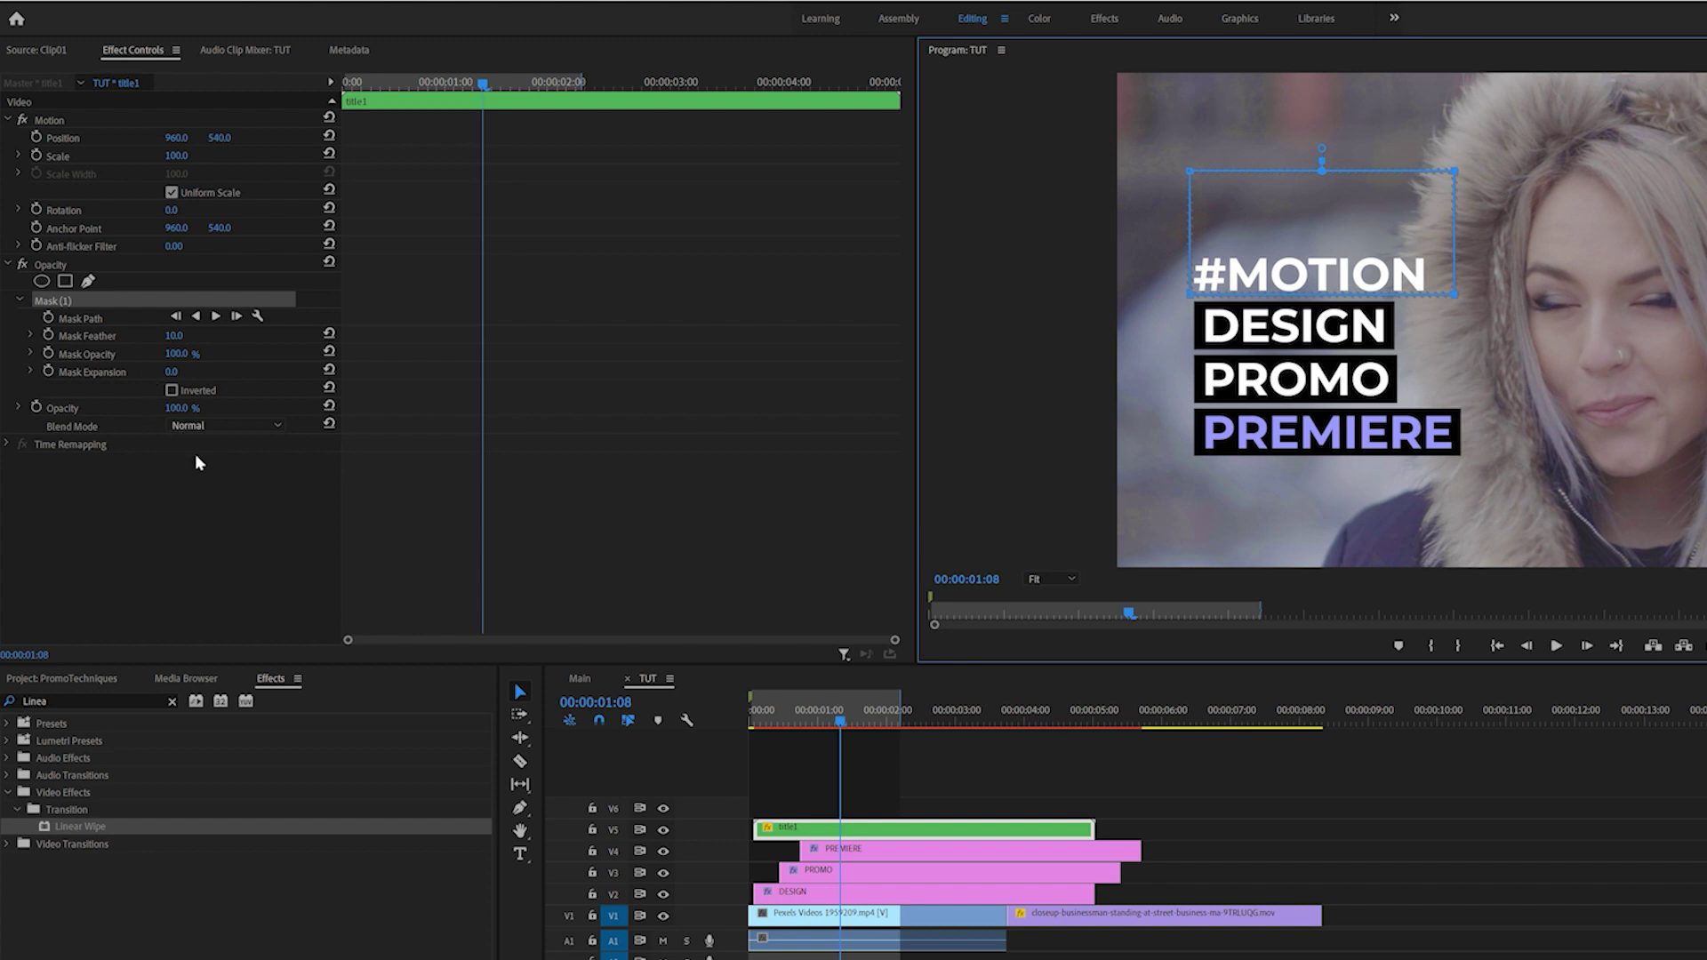
Step: Set Mask Feather to 0 and preview the masked slide-up
left_click(175, 335)
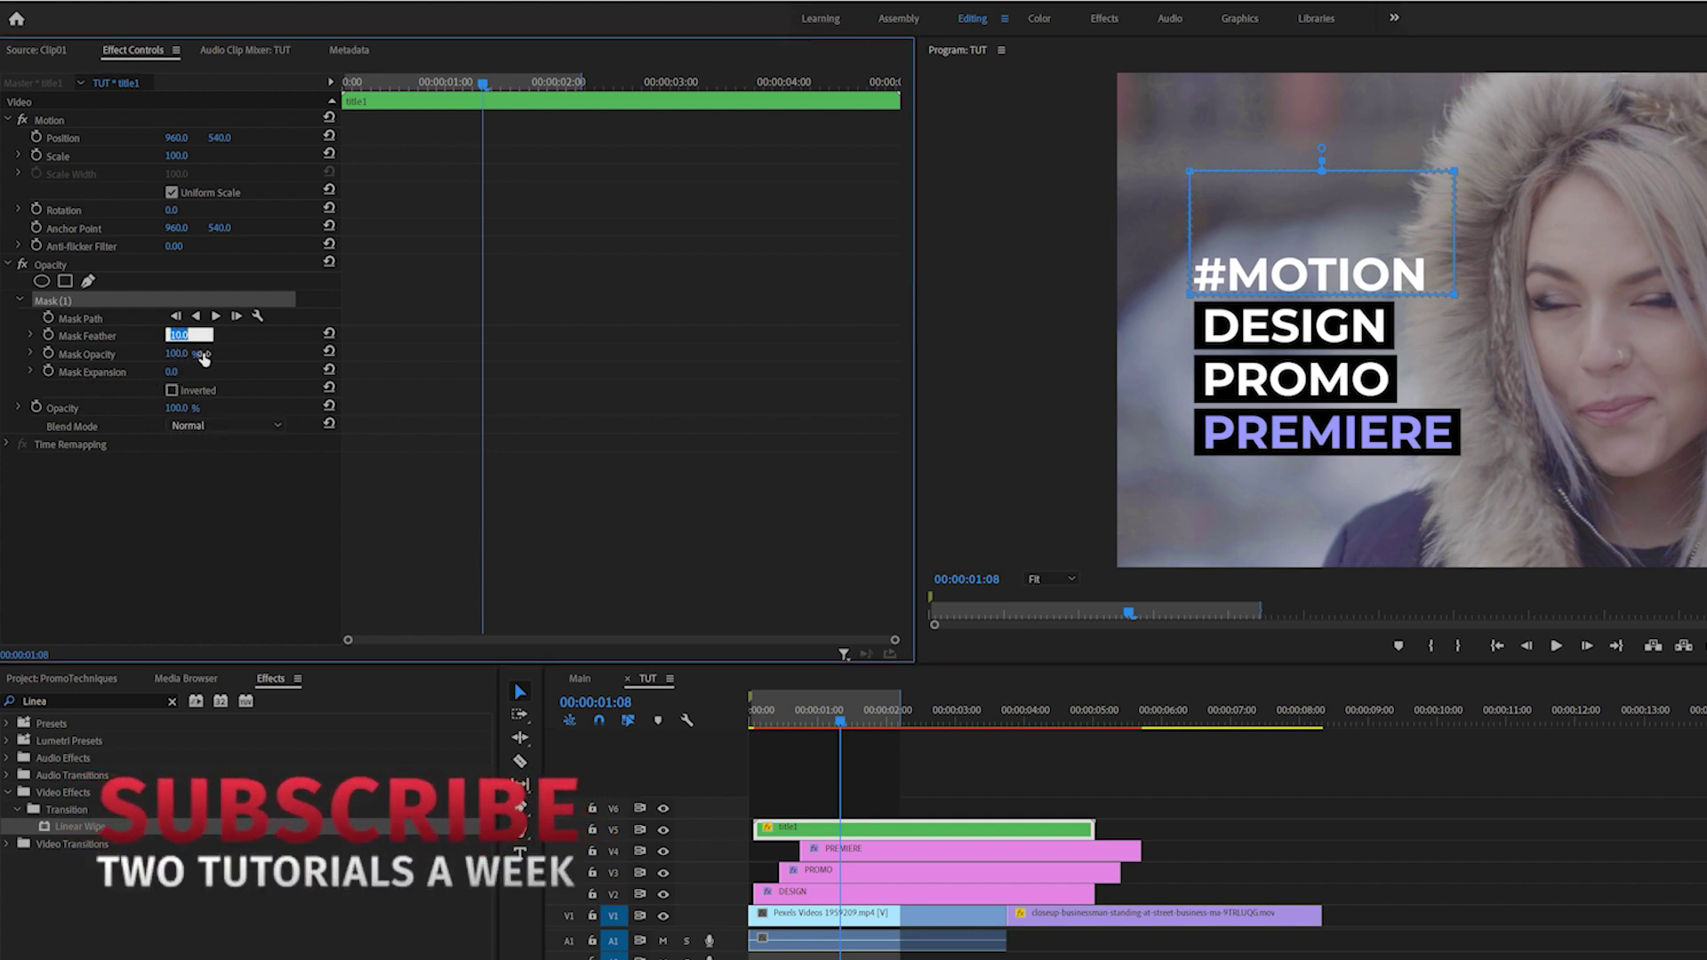
type("0")
left_click(743, 603)
mouse_move(794, 711)
left_mouse_down()
mouse_move(823, 701)
mouse_move(770, 708)
left_mouse_up()
Step: Delay the PROMO clip a few frames for a wider stagger, then return to TUT showing the Project panel
key("space")
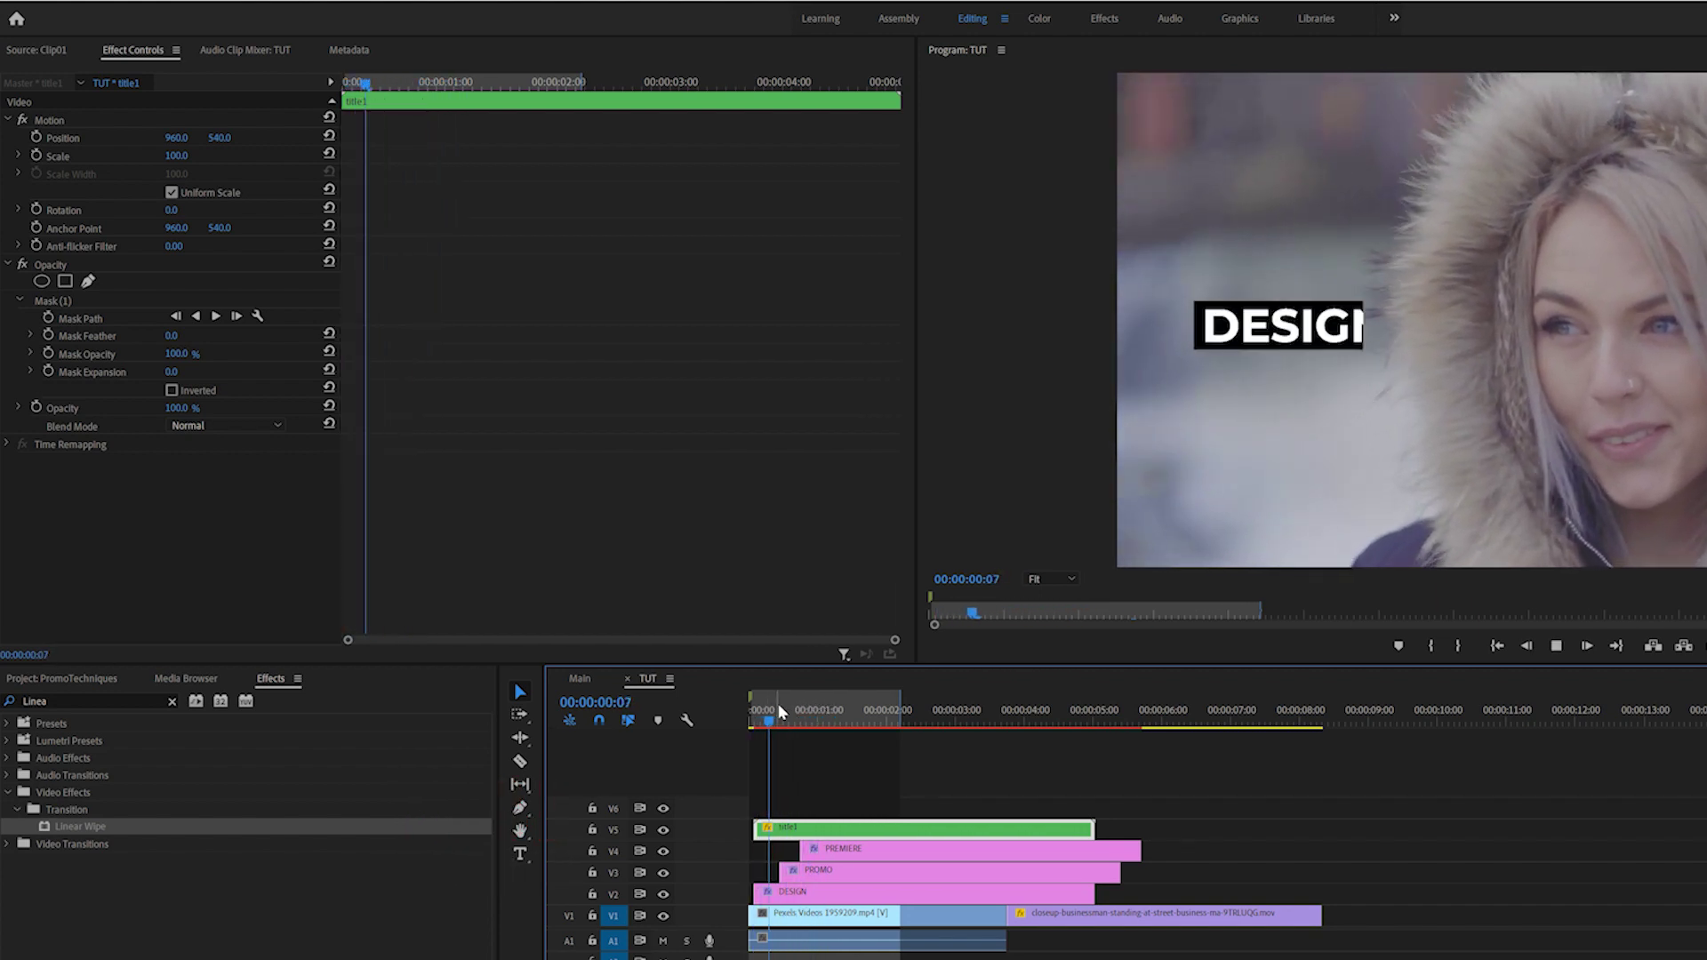
key("space")
left_click_drag(852, 872, 871, 882)
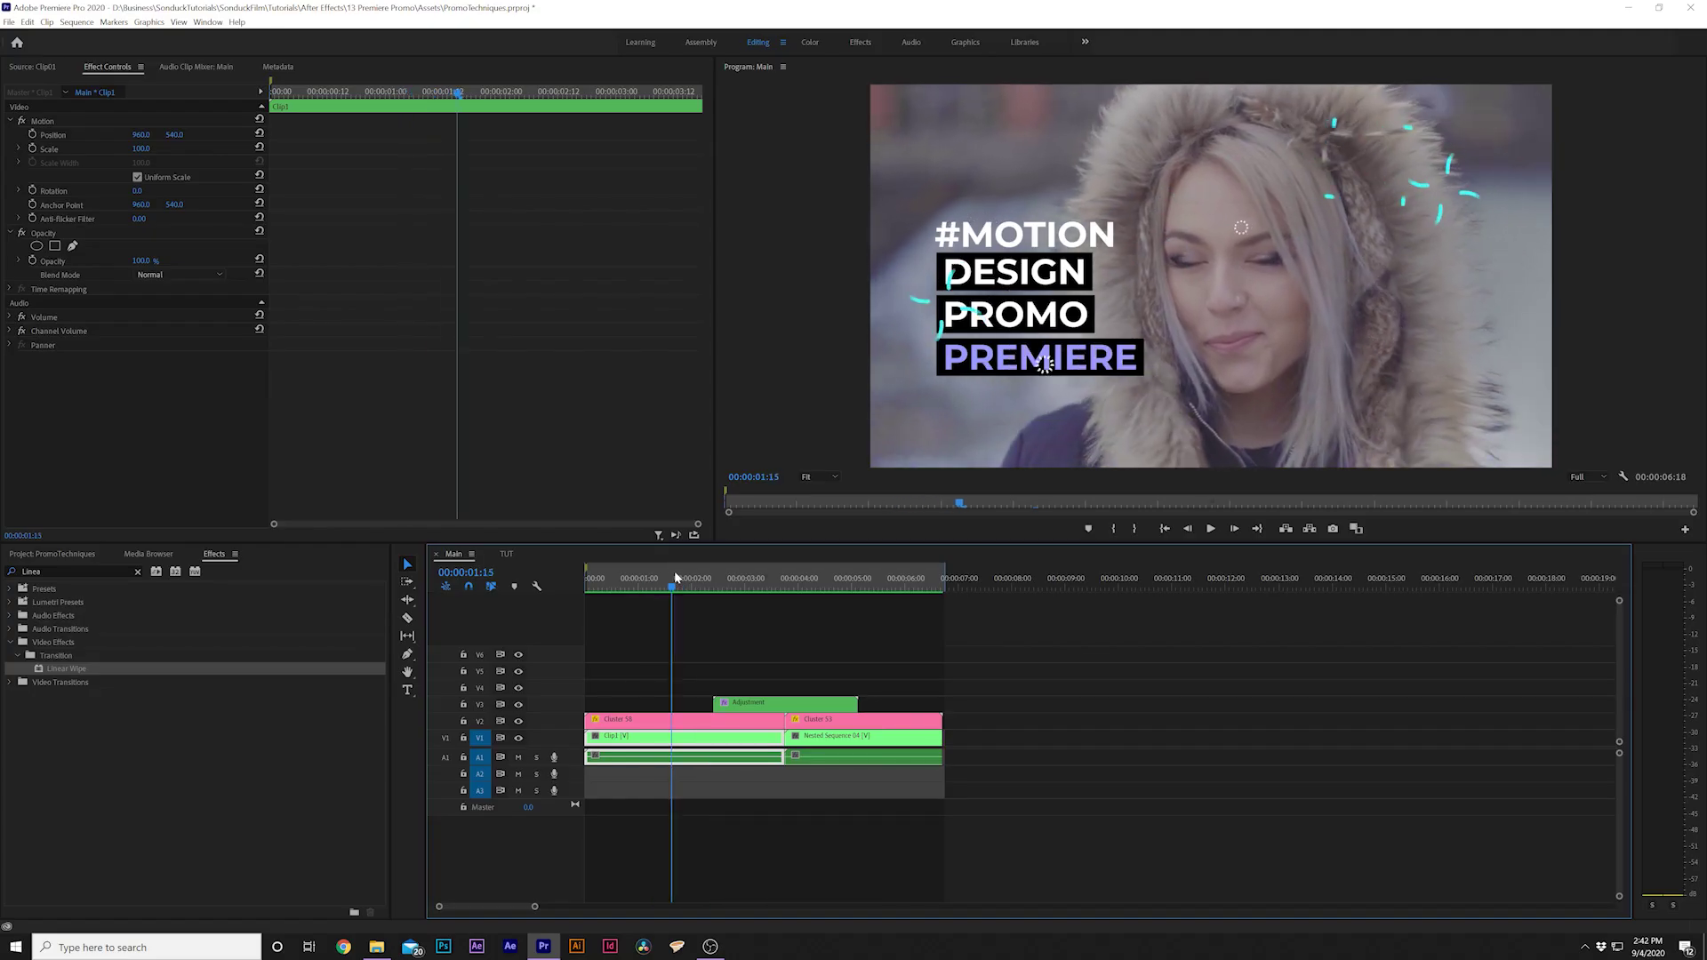
left_click_drag(673, 571, 697, 566)
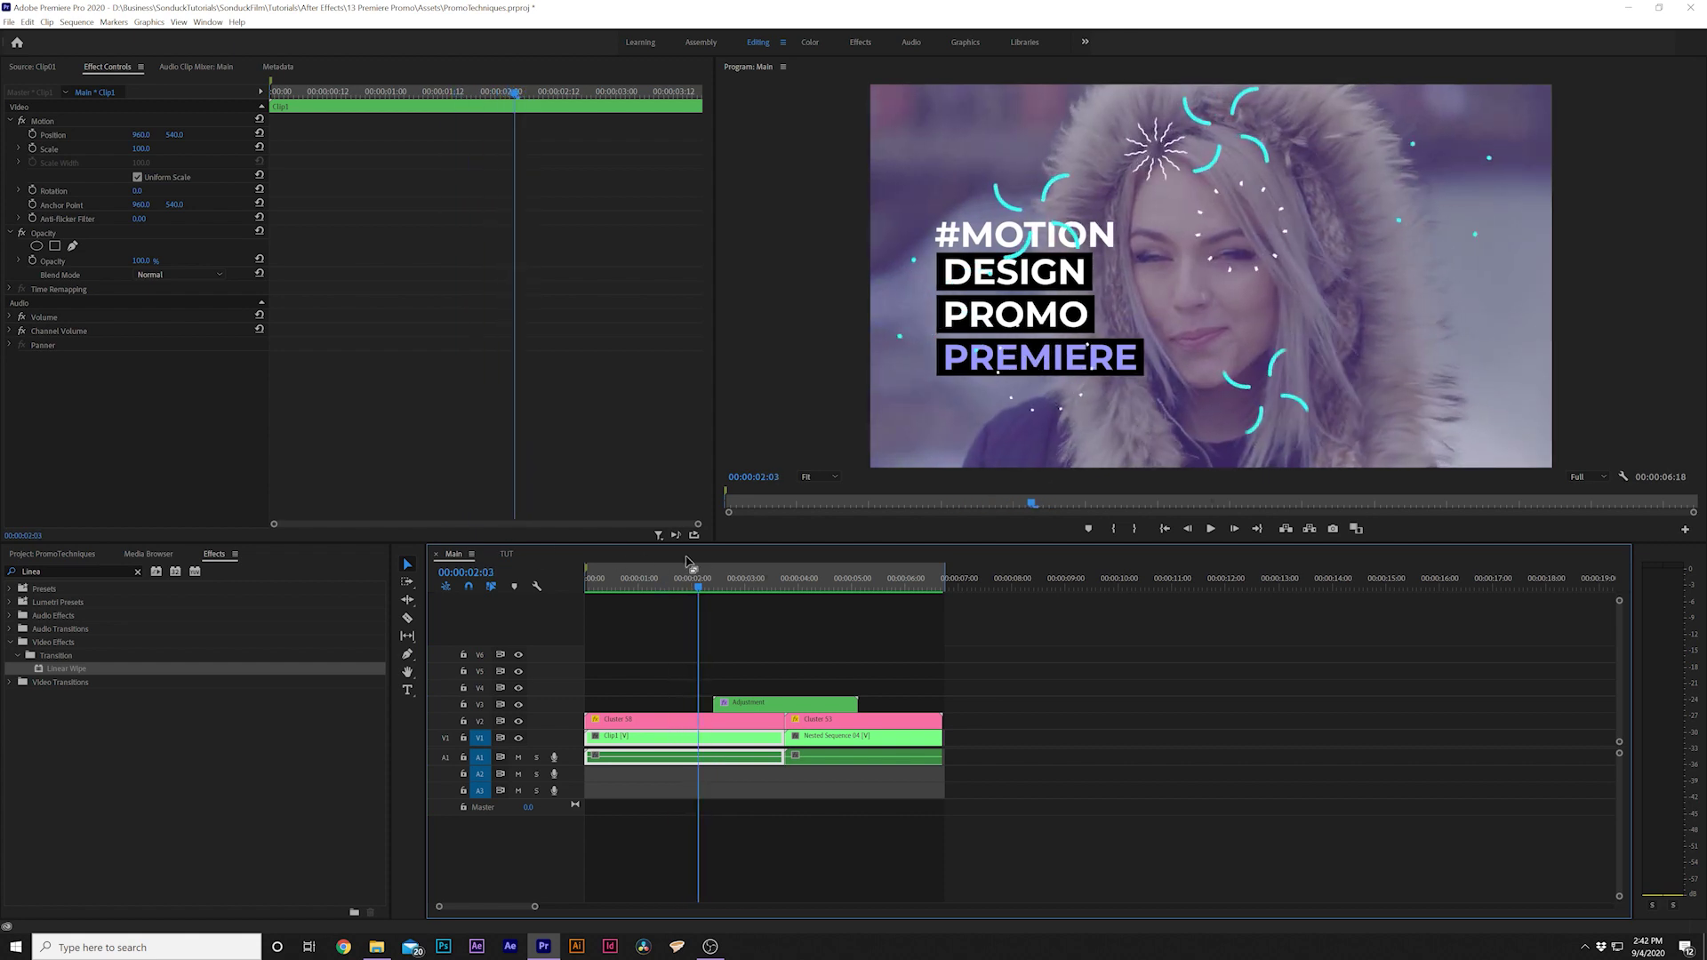
left_click(507, 555)
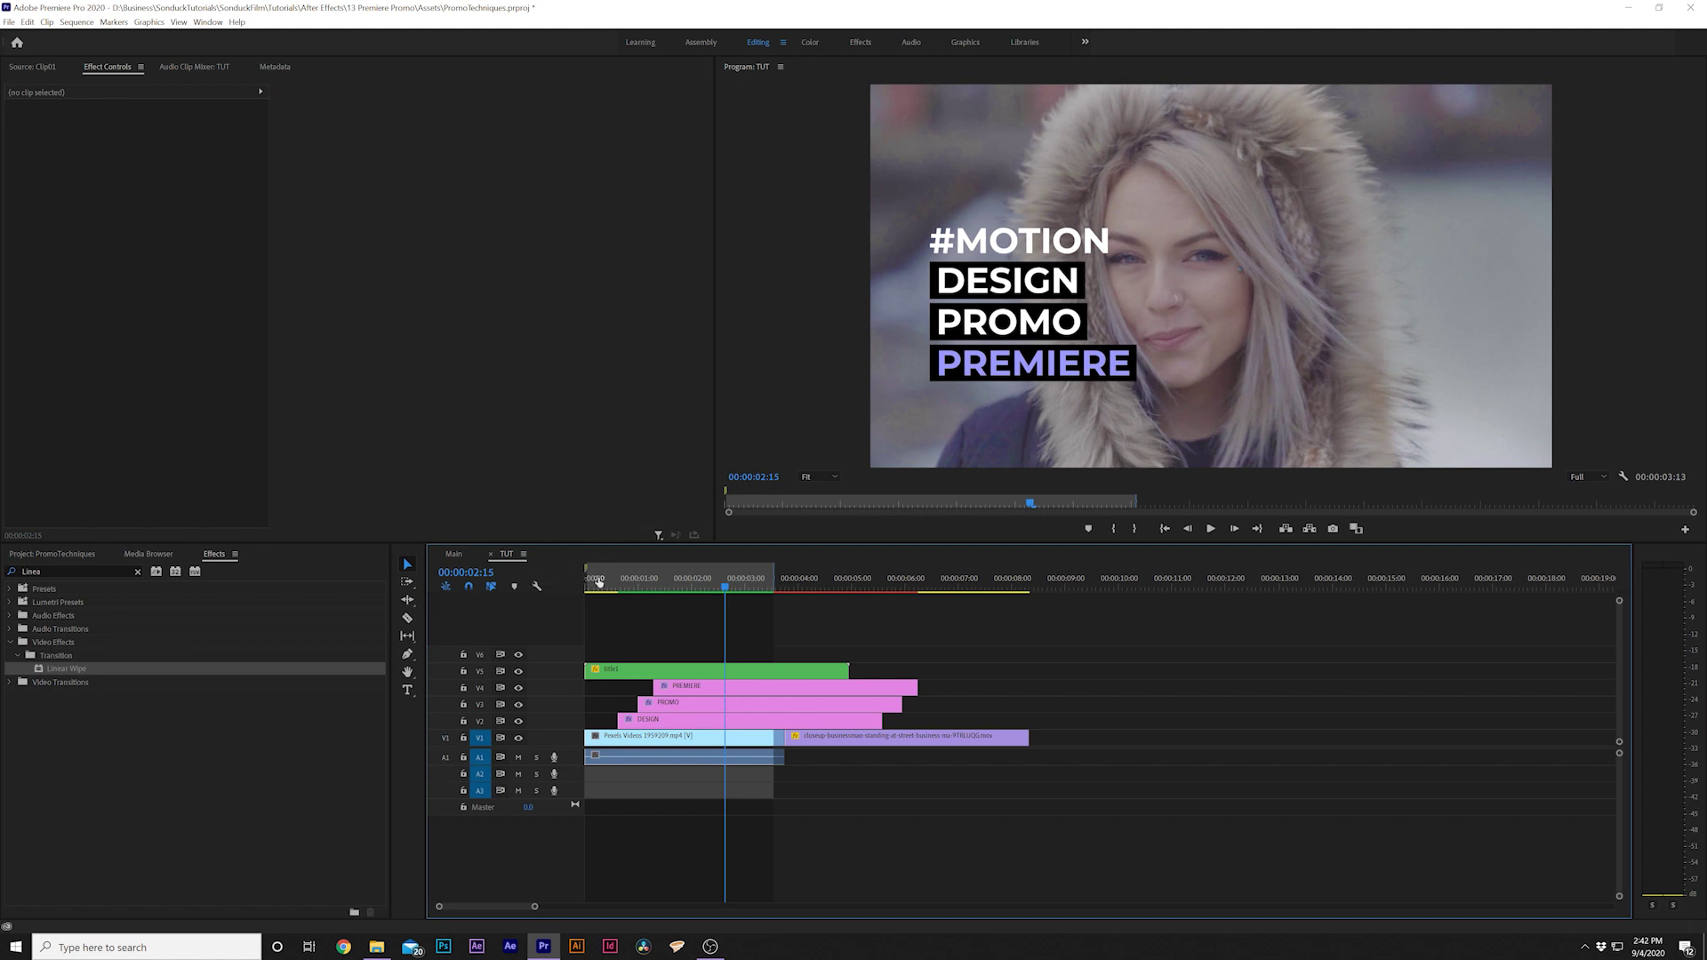
left_click(37, 555)
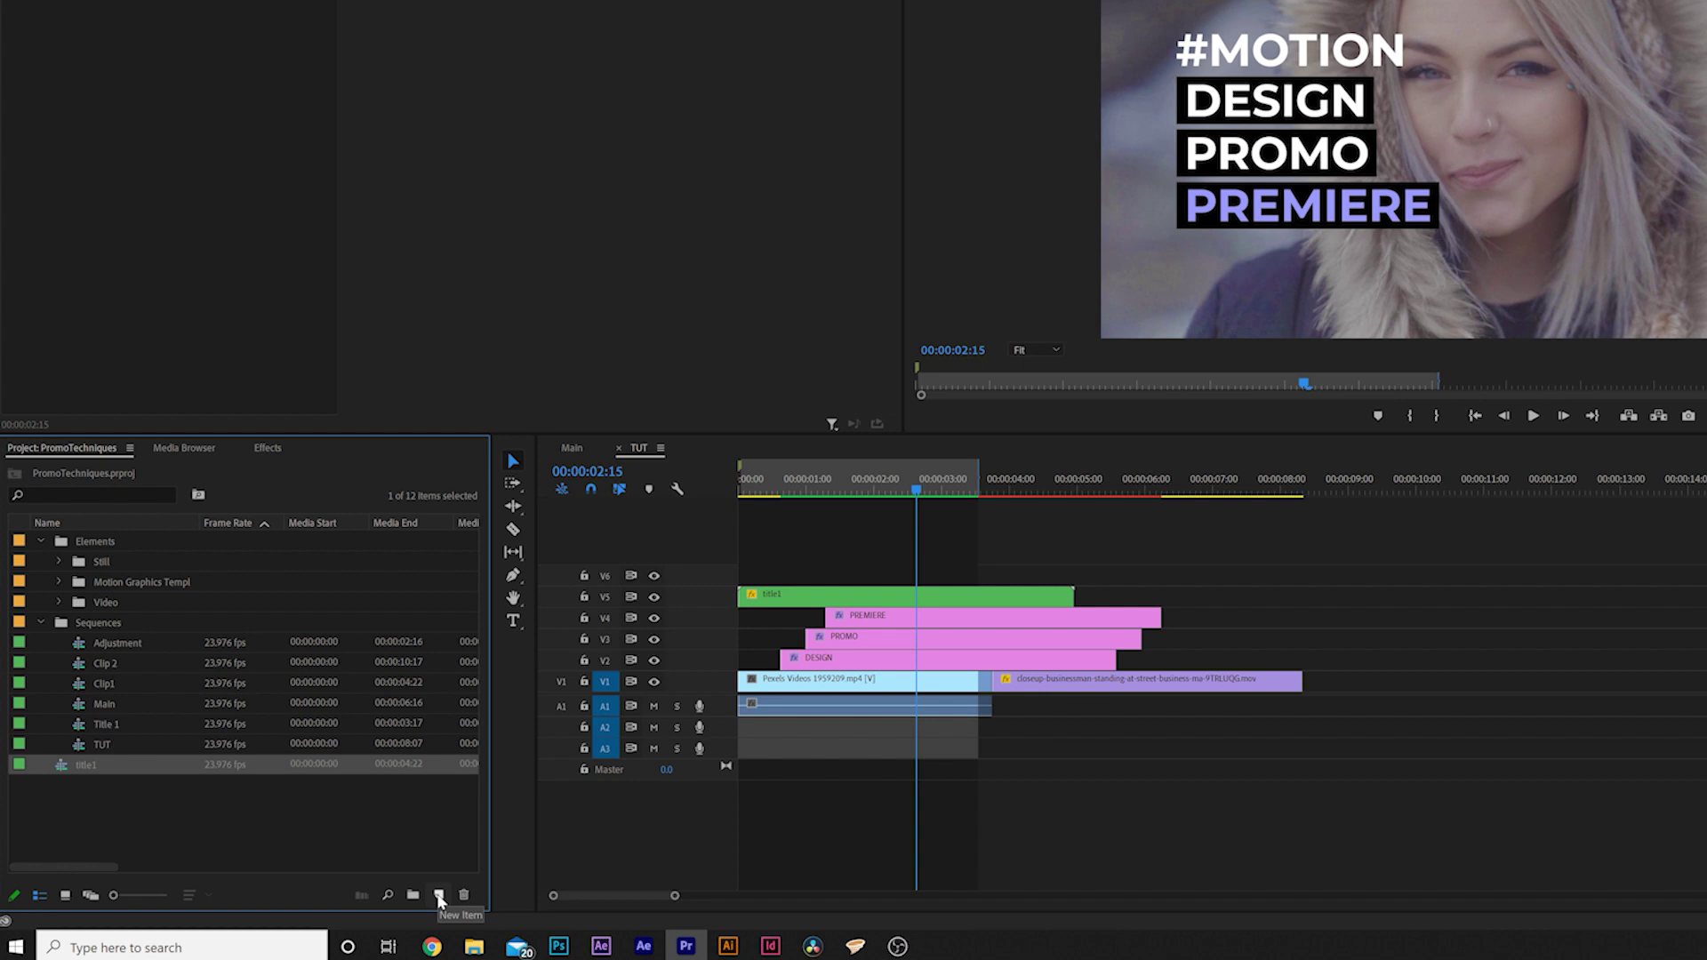
Step: Create an orange colour matte named Color Matte, then move the title clips up one track
left_click(438, 896)
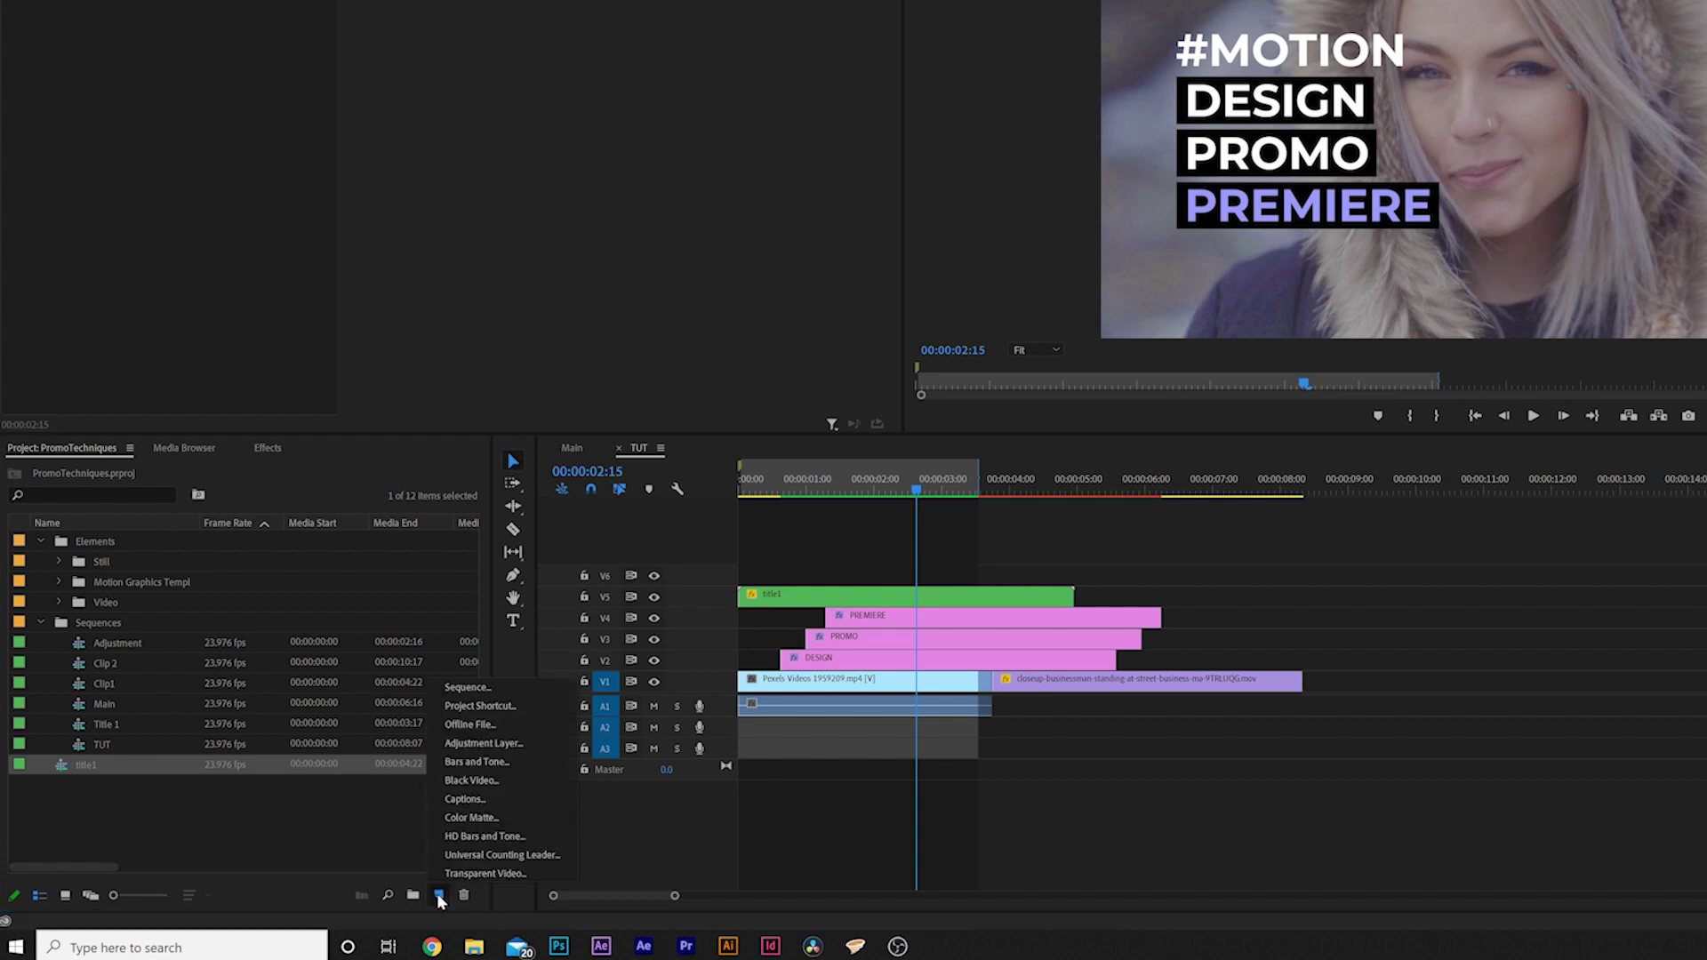
left_click(464, 814)
left_click(1111, 414)
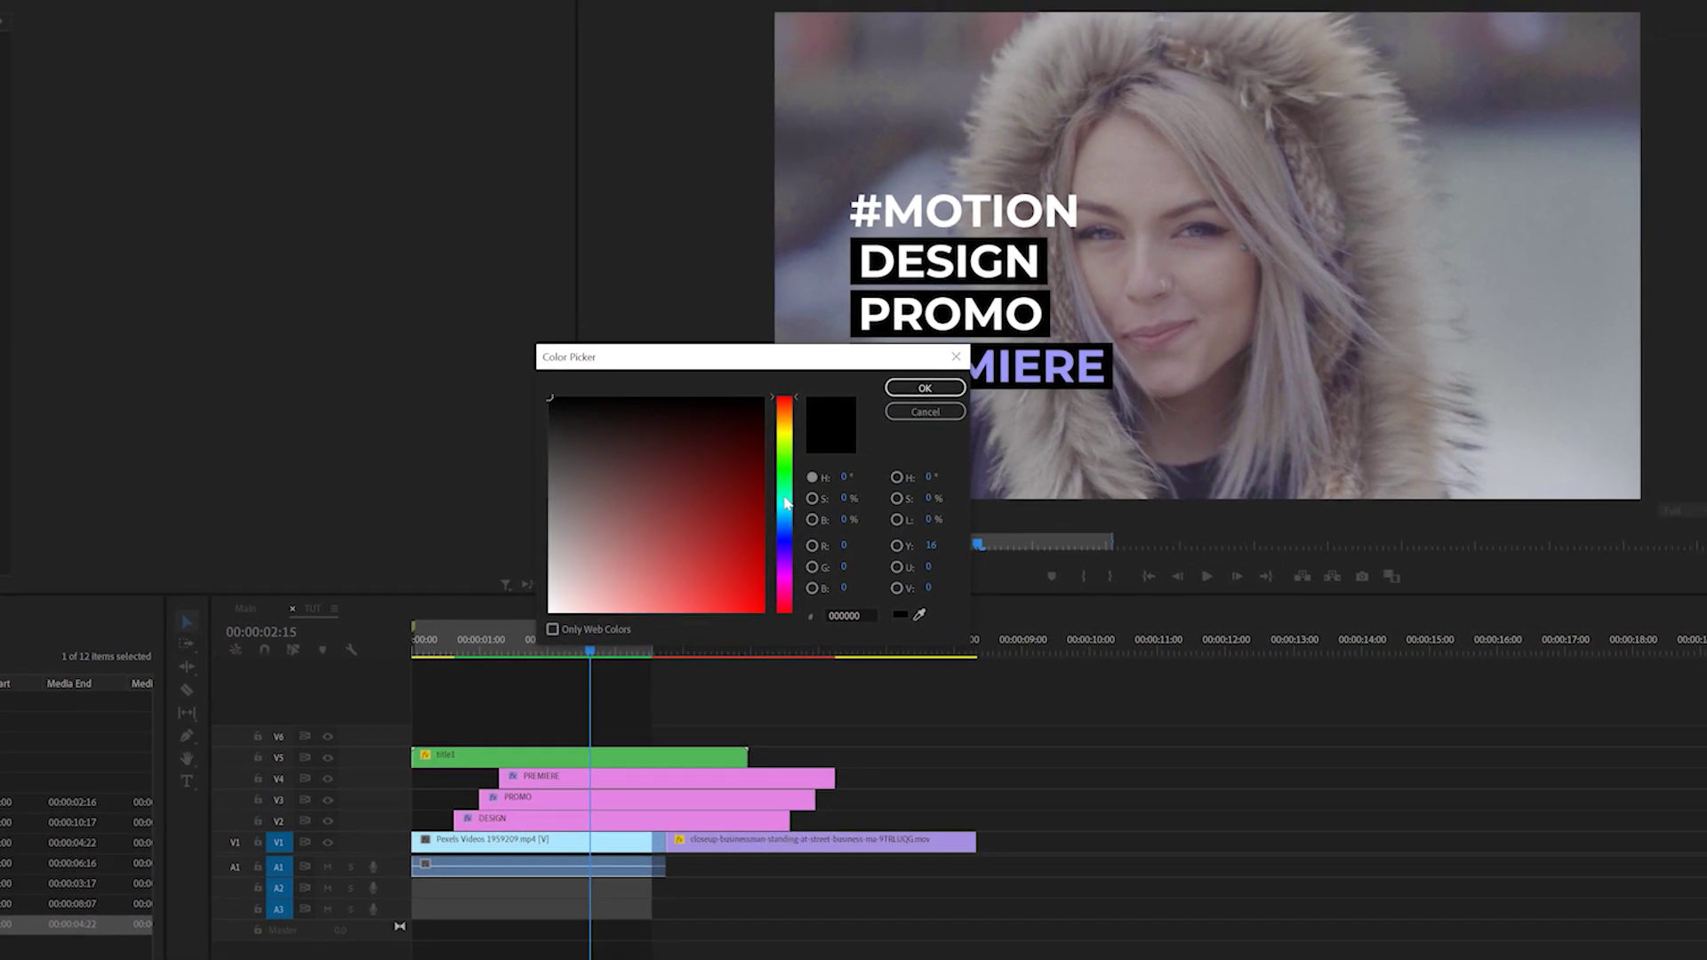
mouse_move(785, 502)
left_mouse_down()
mouse_move(789, 563)
mouse_move(789, 418)
left_mouse_up()
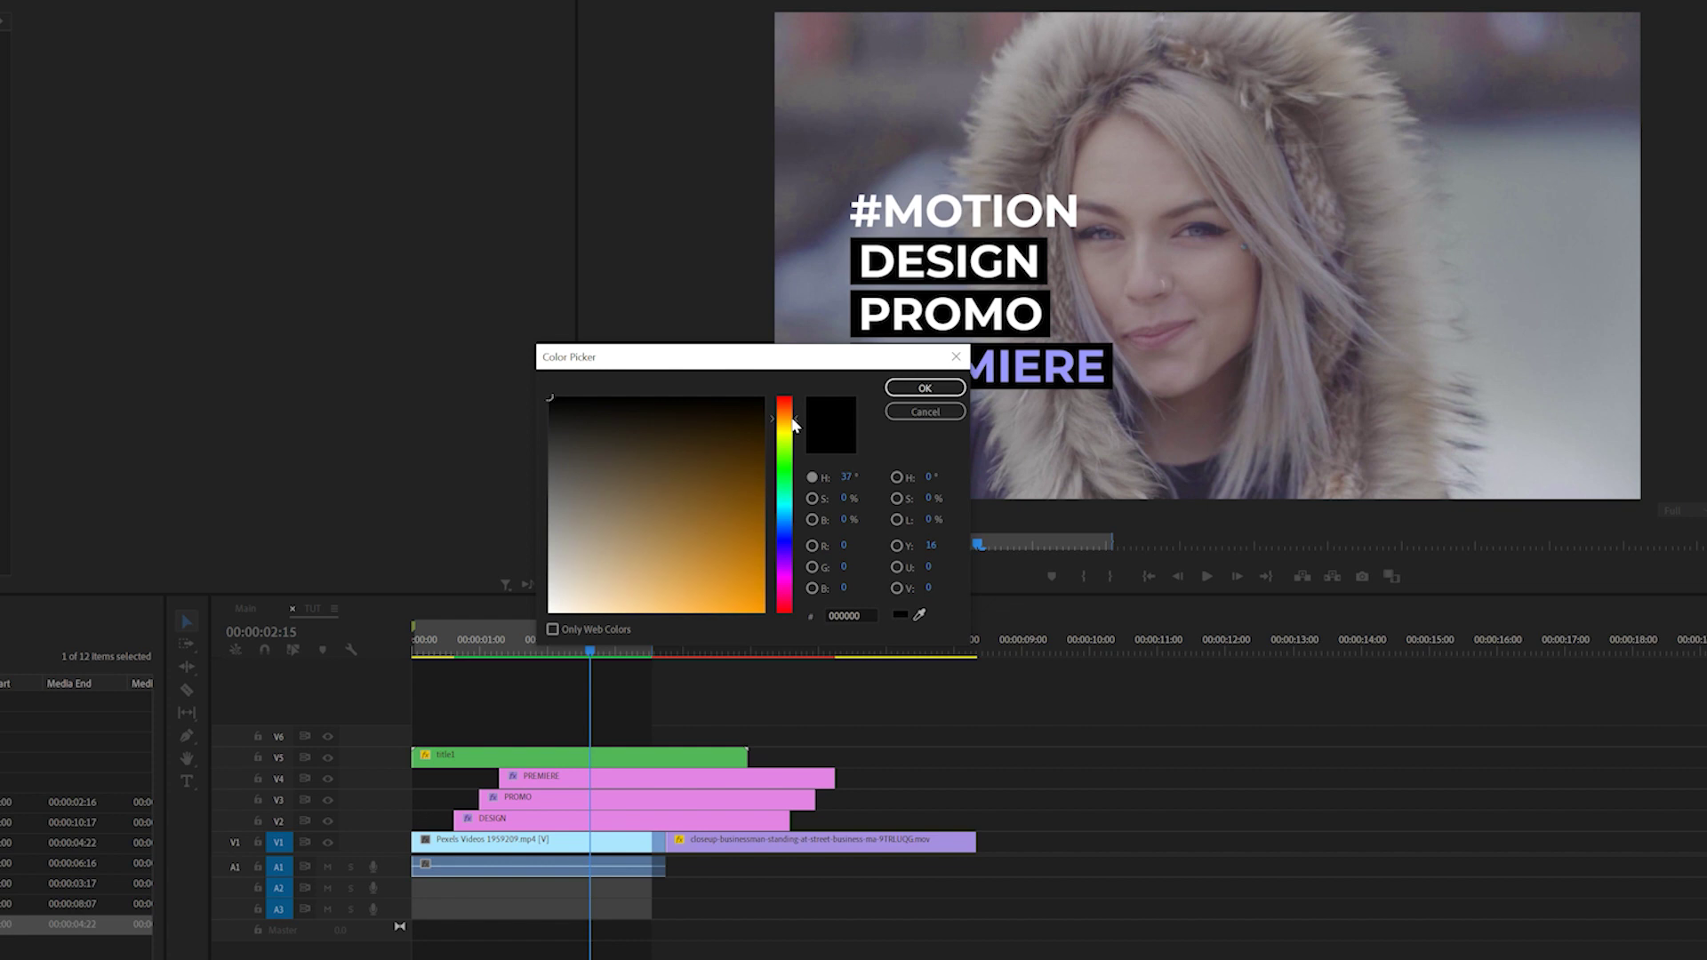
left_click_drag(720, 547, 809, 579)
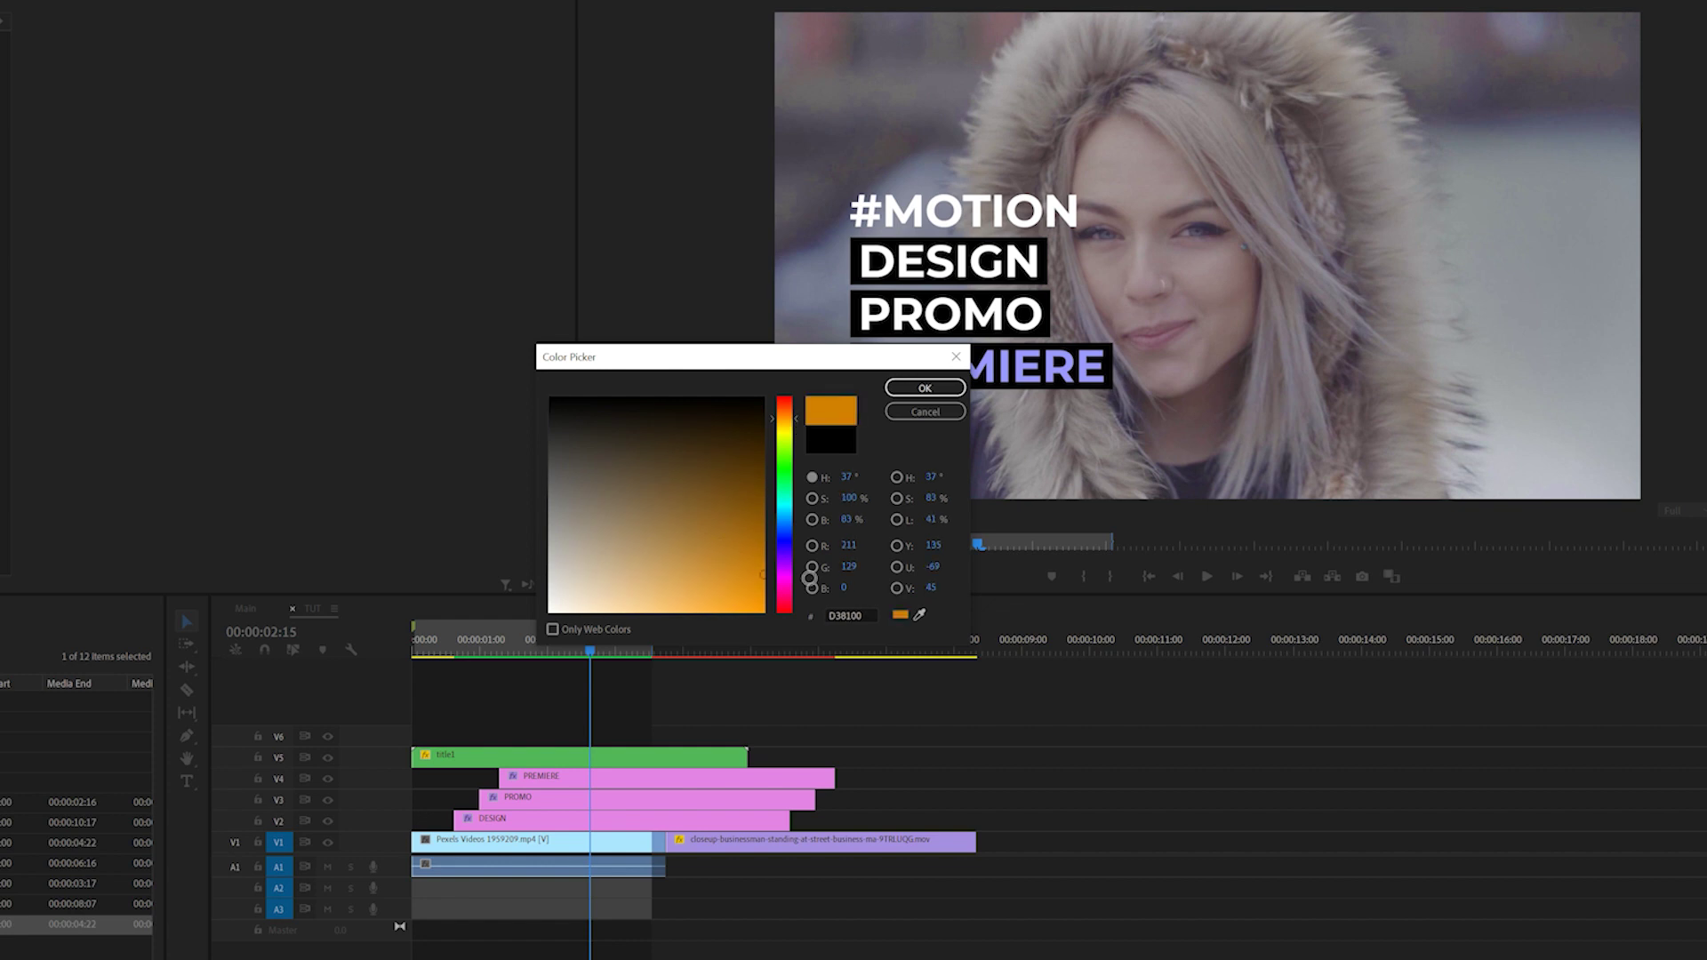
left_click(925, 391)
left_click(714, 532)
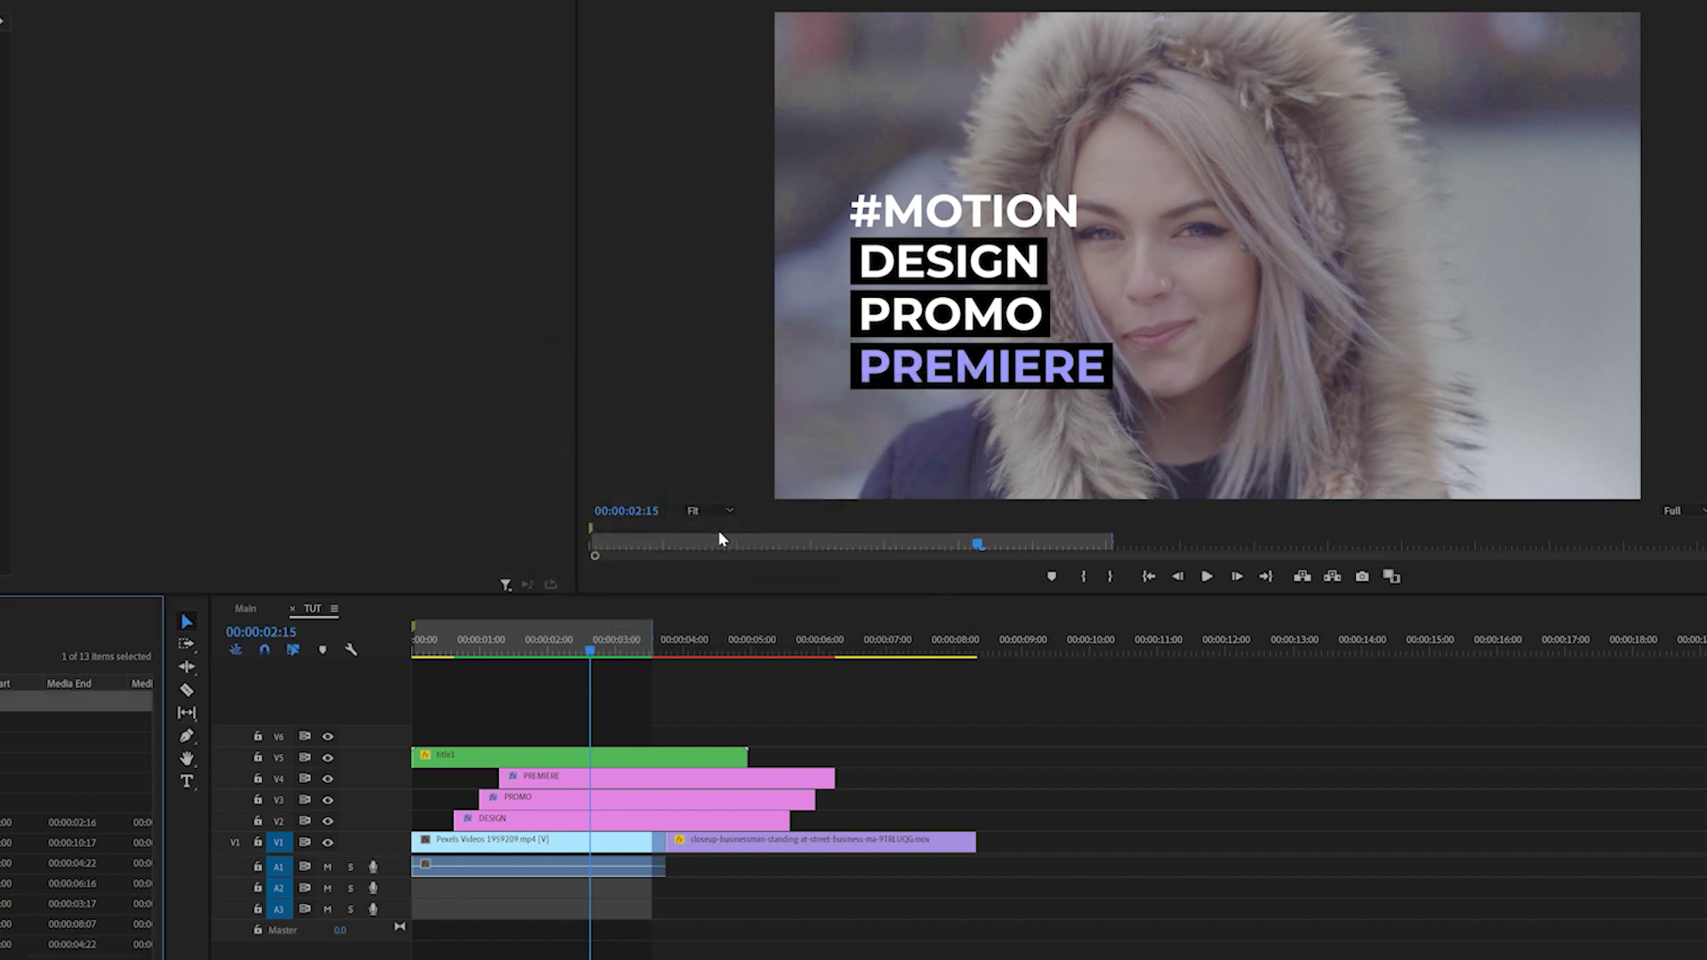
left_click_drag(544, 808, 545, 730)
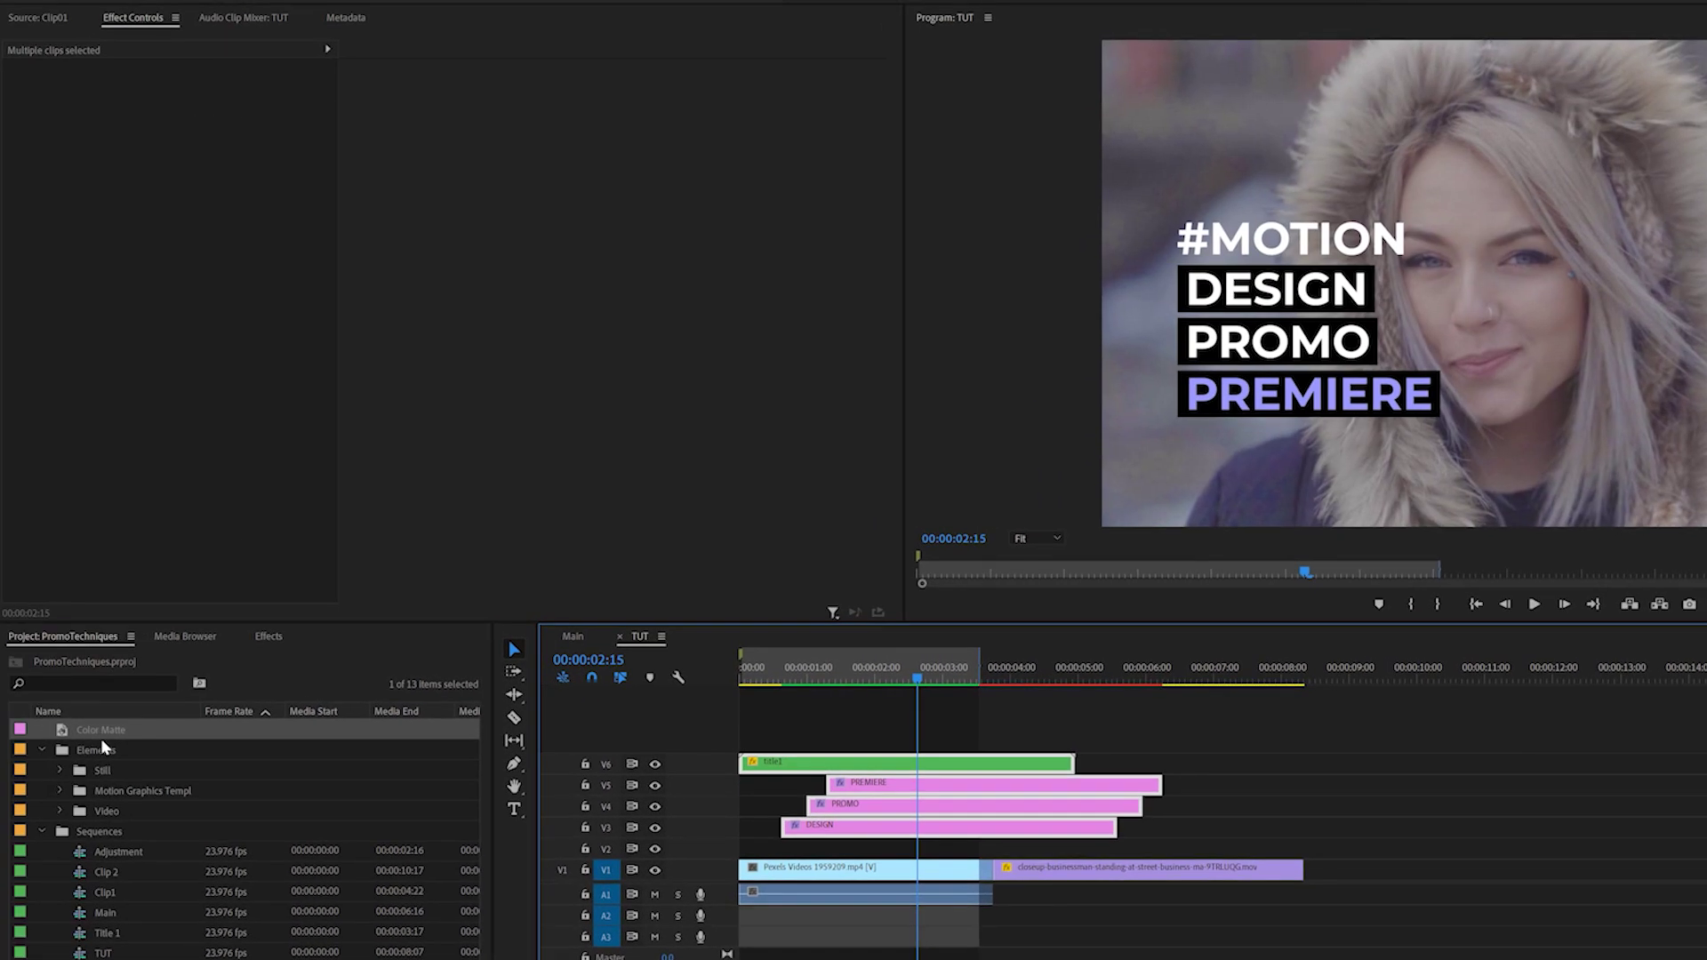
Step: Place Color Matte on V2 at the start, trim it shorter, and set its opacity to 14%
left_click_drag(102, 746, 889, 846)
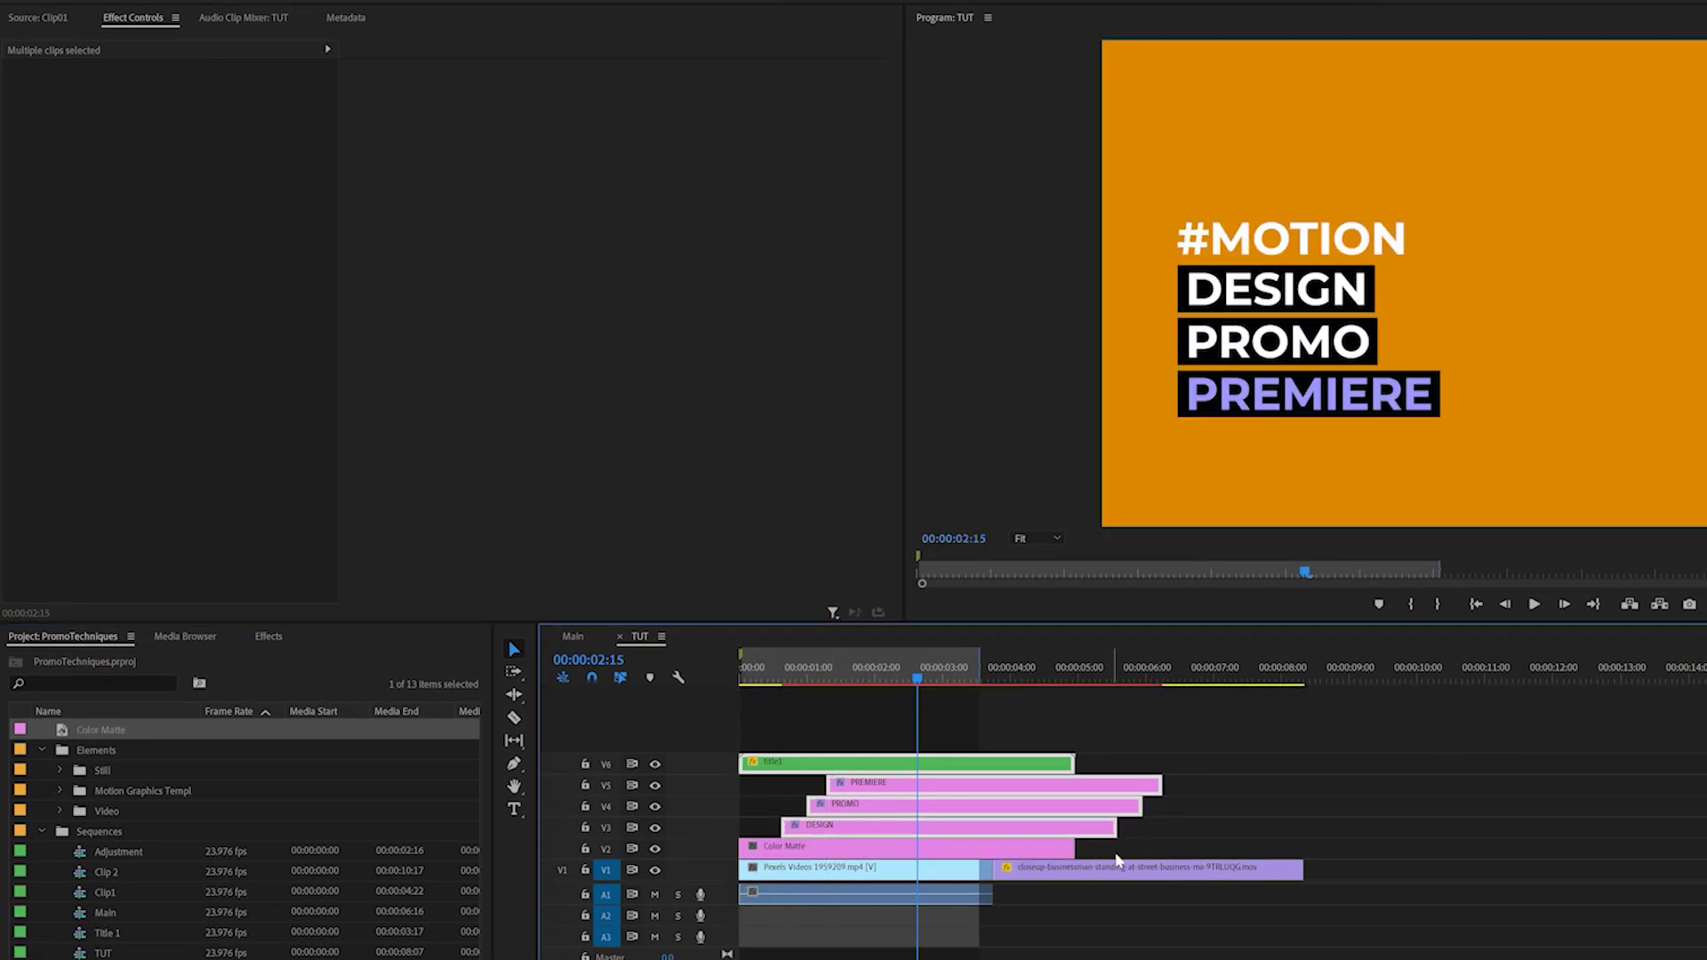
left_click_drag(1117, 861, 869, 844)
left_click(782, 845)
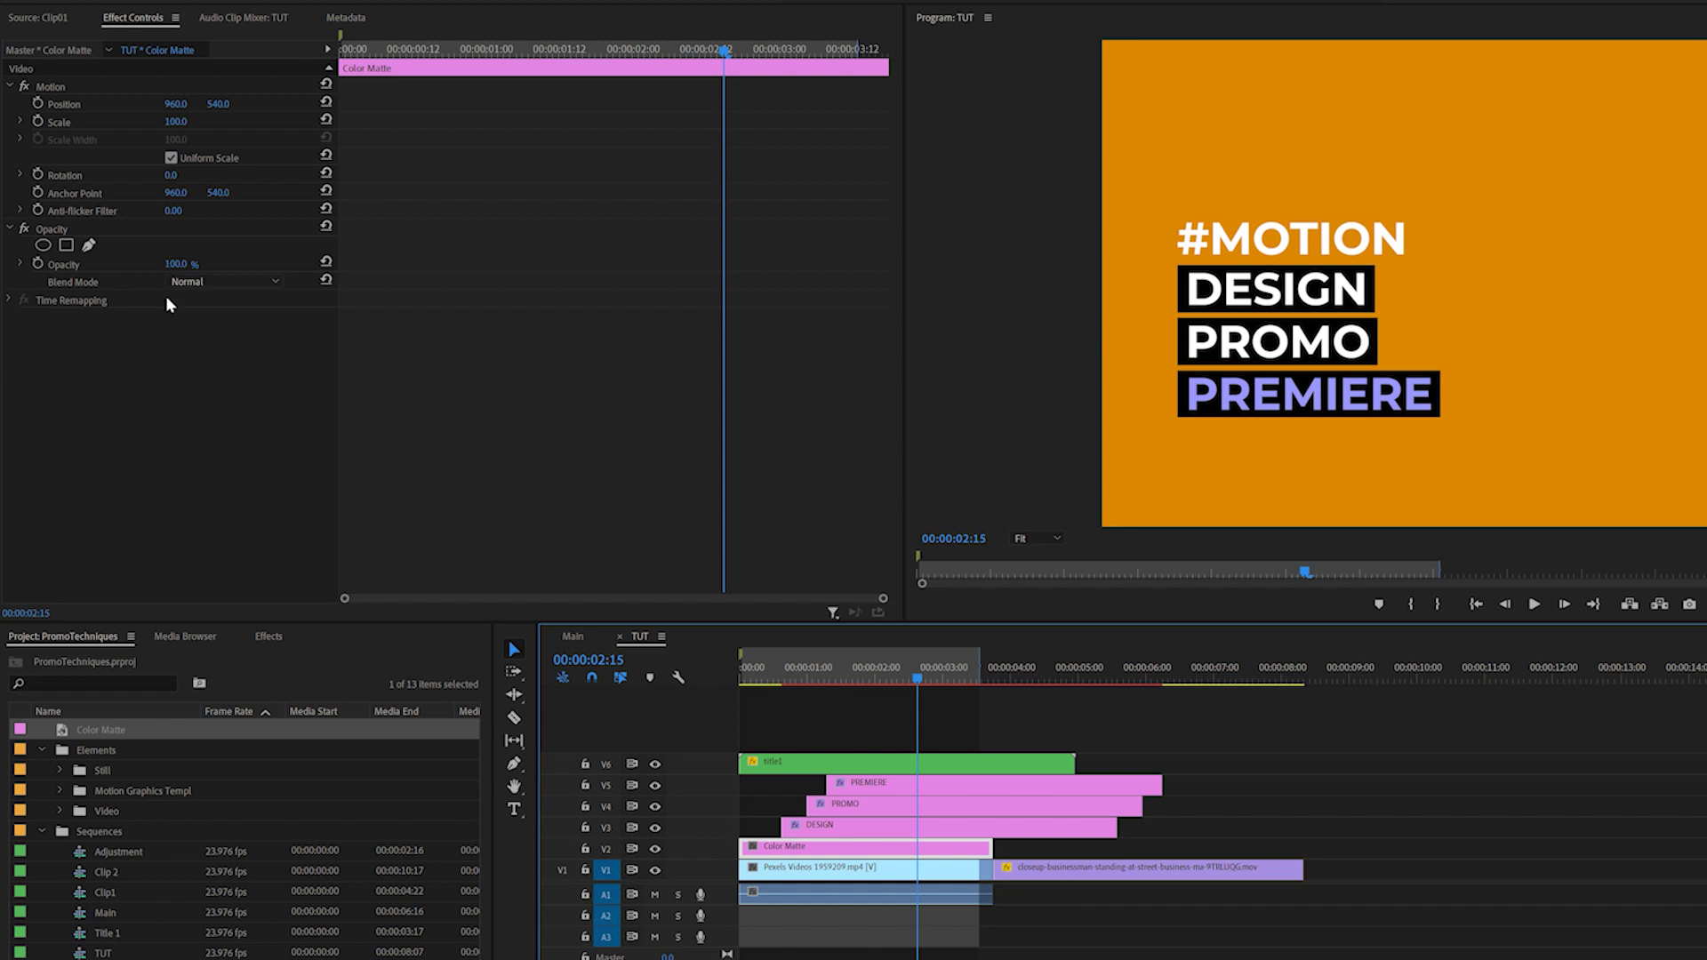
left_click_drag(176, 264, 101, 264)
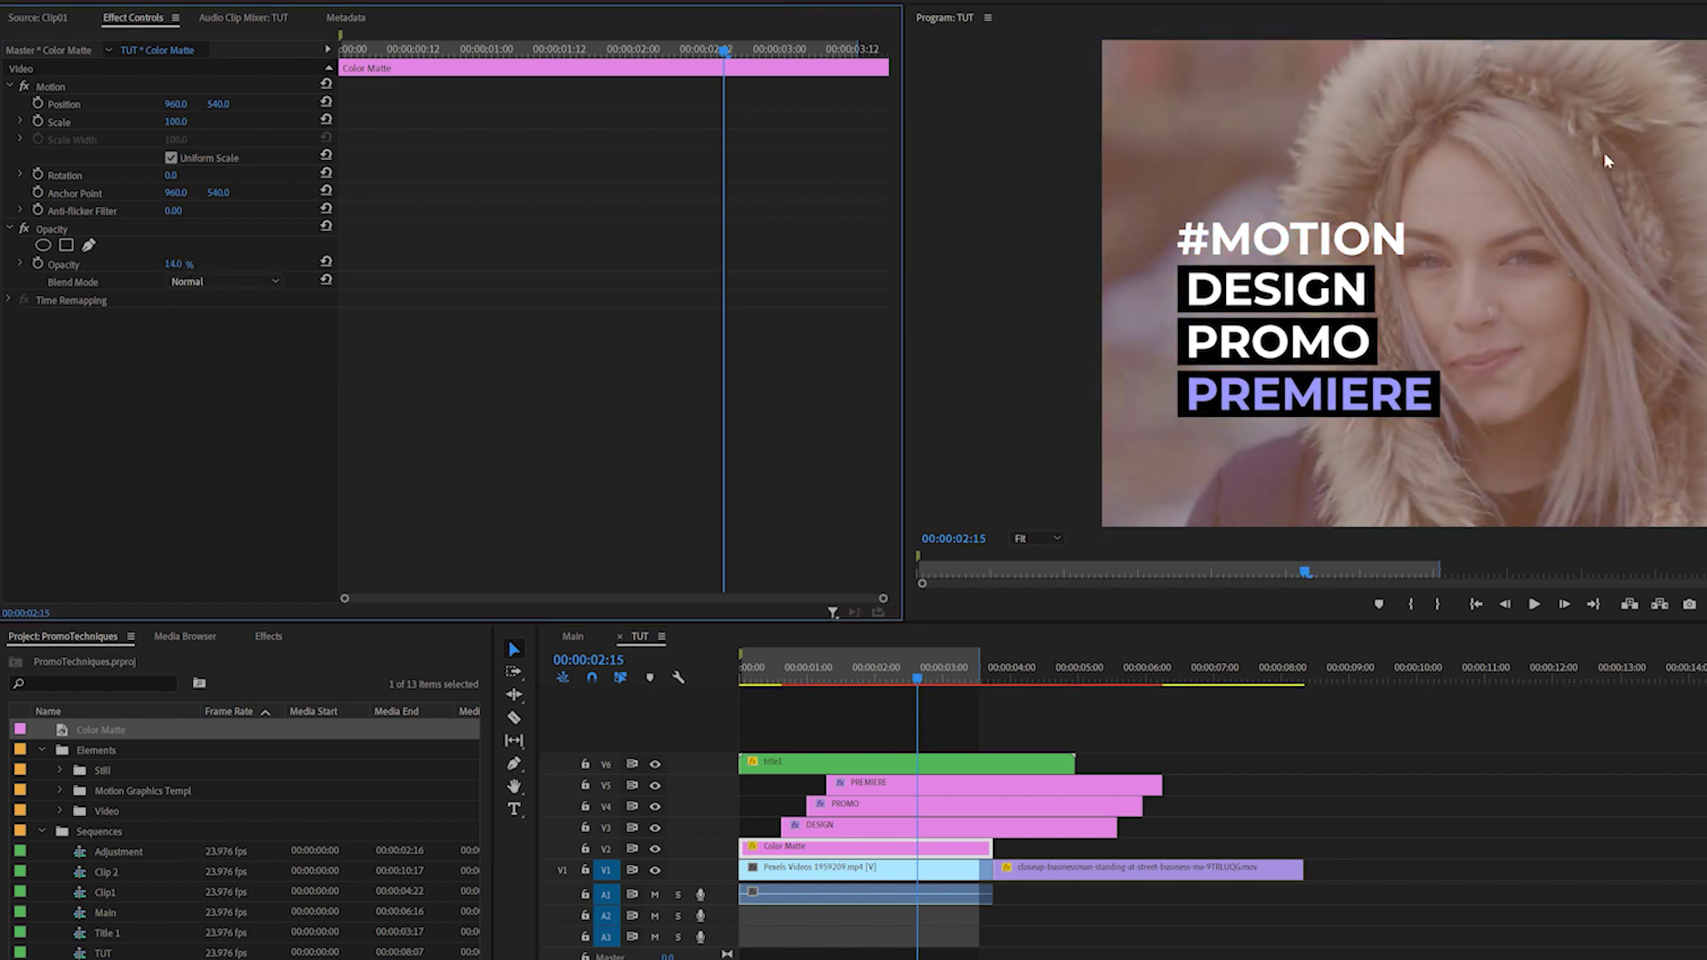
key("Home")
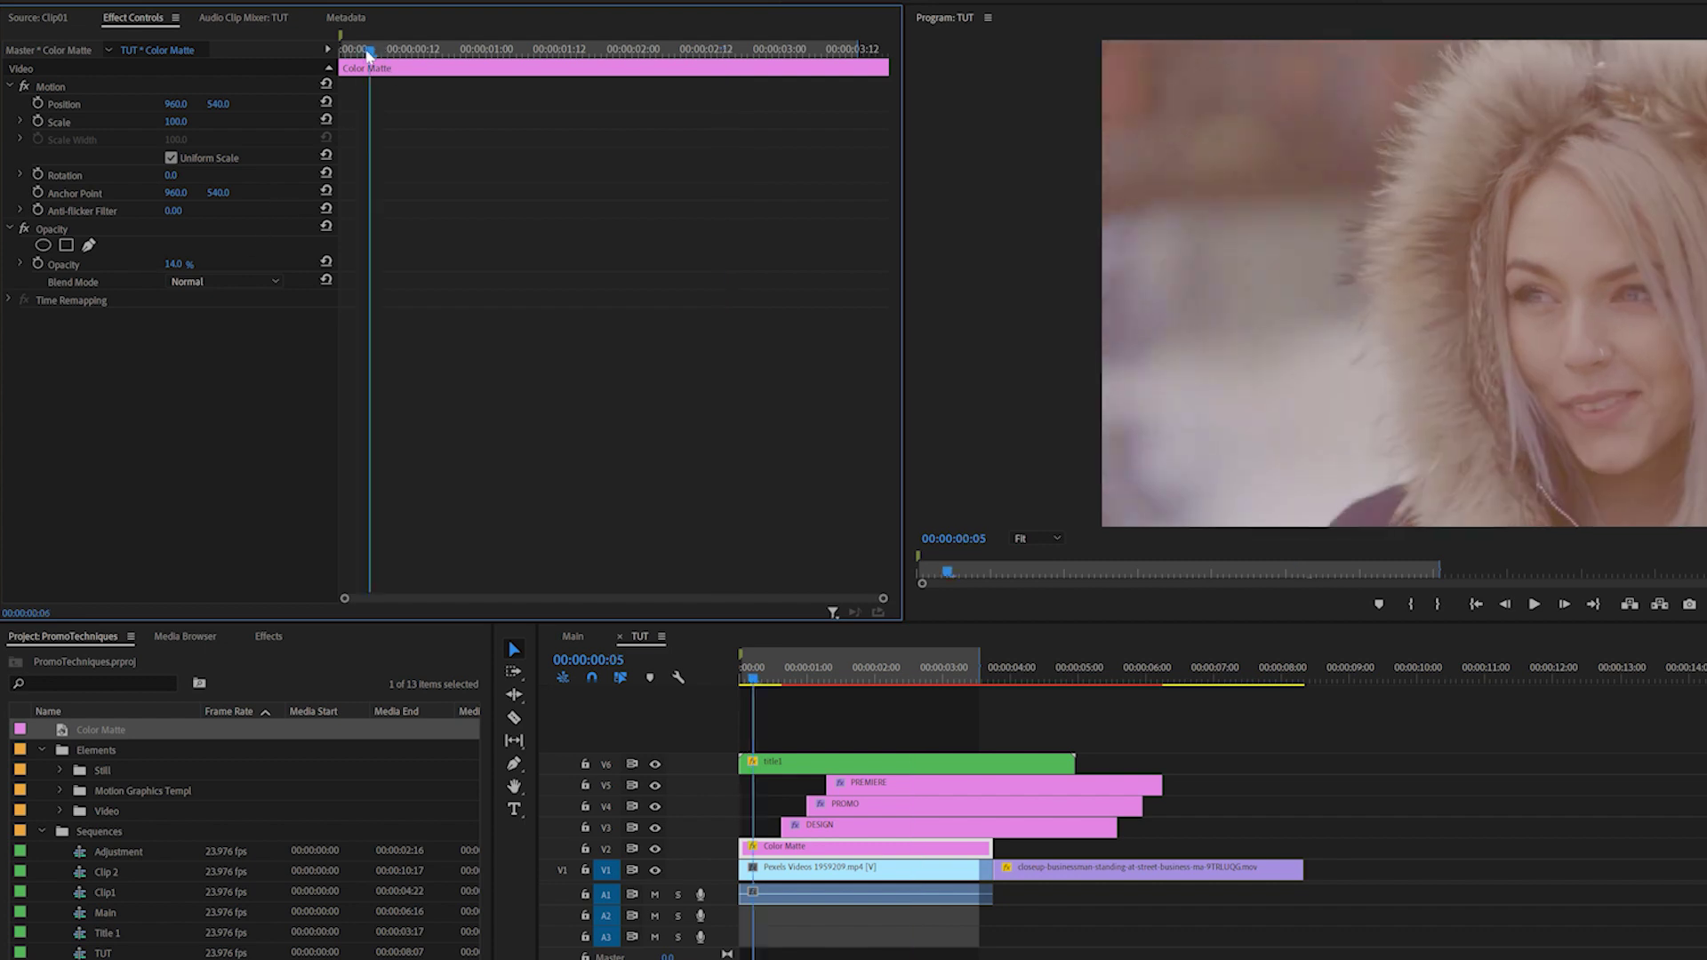
Step: Keyframe the colour matte's Position Y from 540 to 1632 and play back the slide
key("space")
left_click(38, 103)
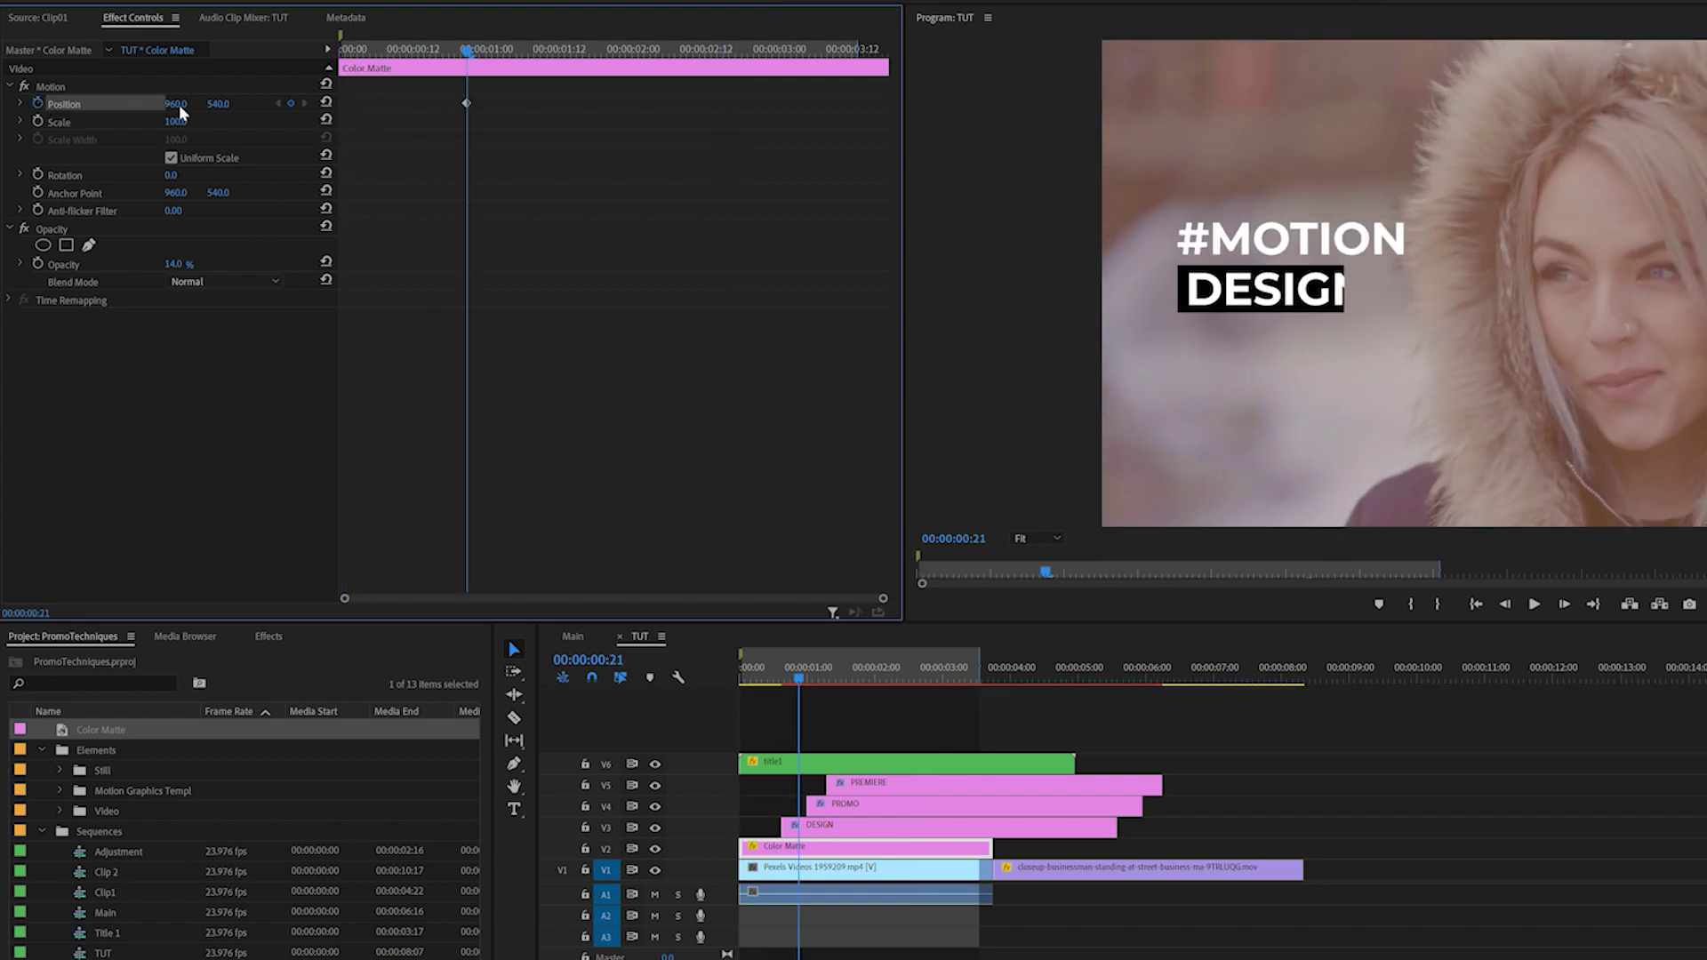
left_click_drag(467, 106, 527, 108)
left_click_drag(218, 104, 445, 104)
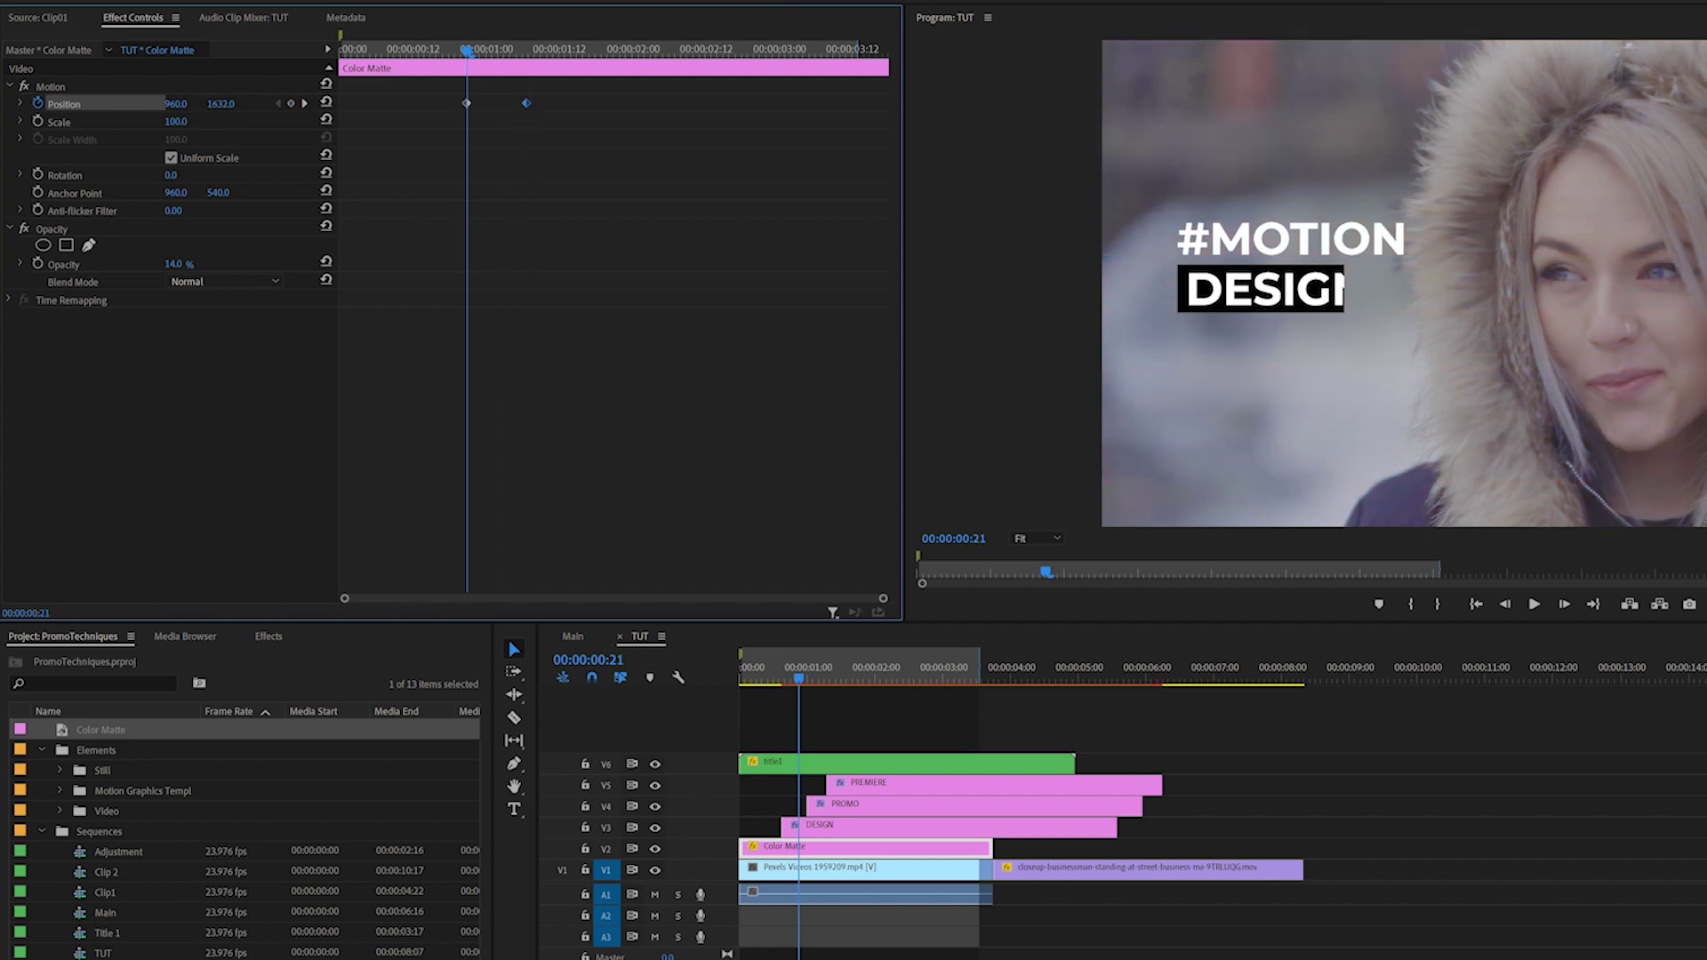
key("space")
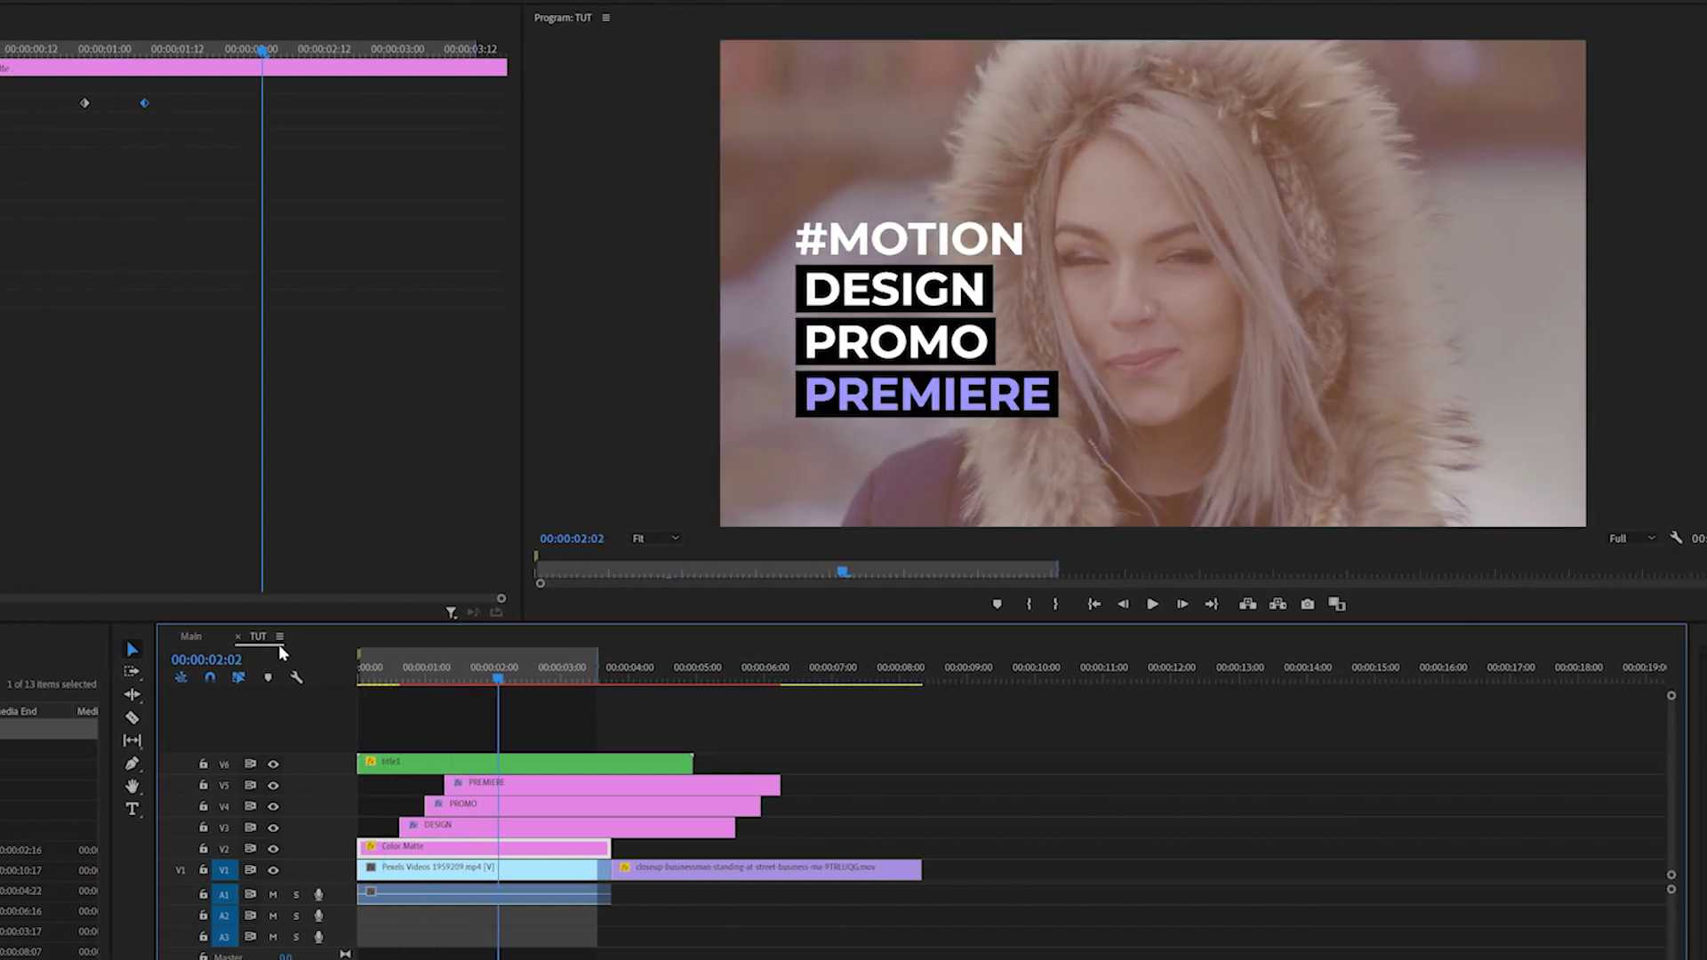
key("Home")
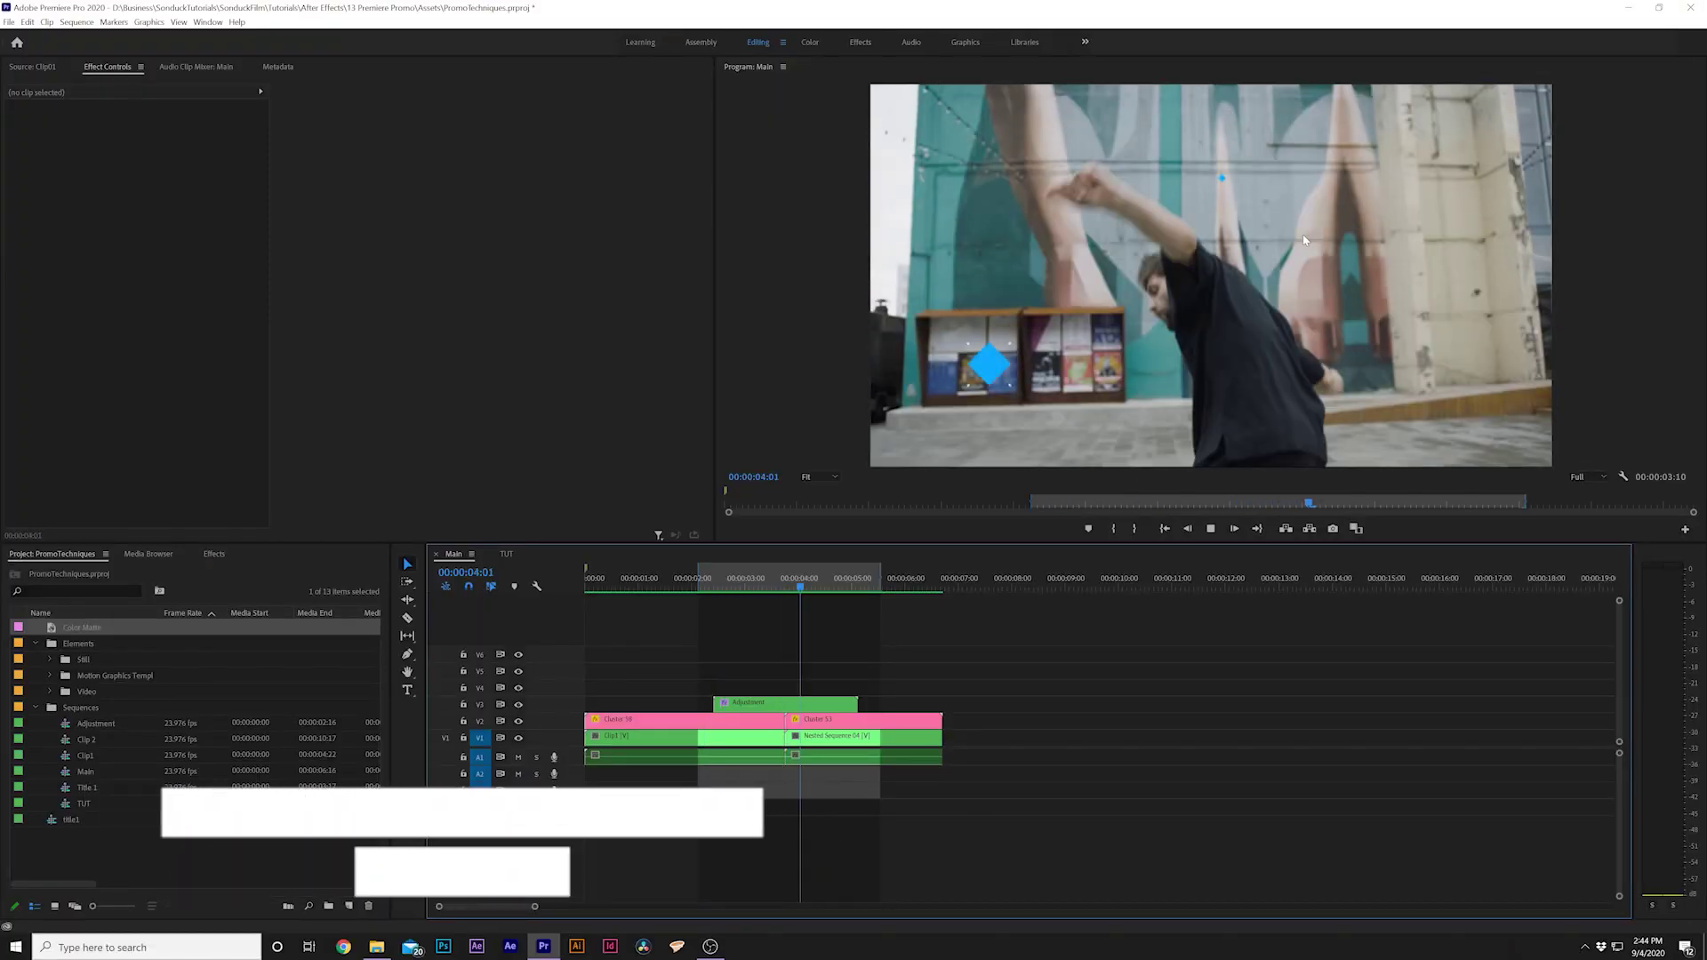
Step: In the TUT sequence, nest the woman video clip and its audio as Clip 1
left_click(506, 554)
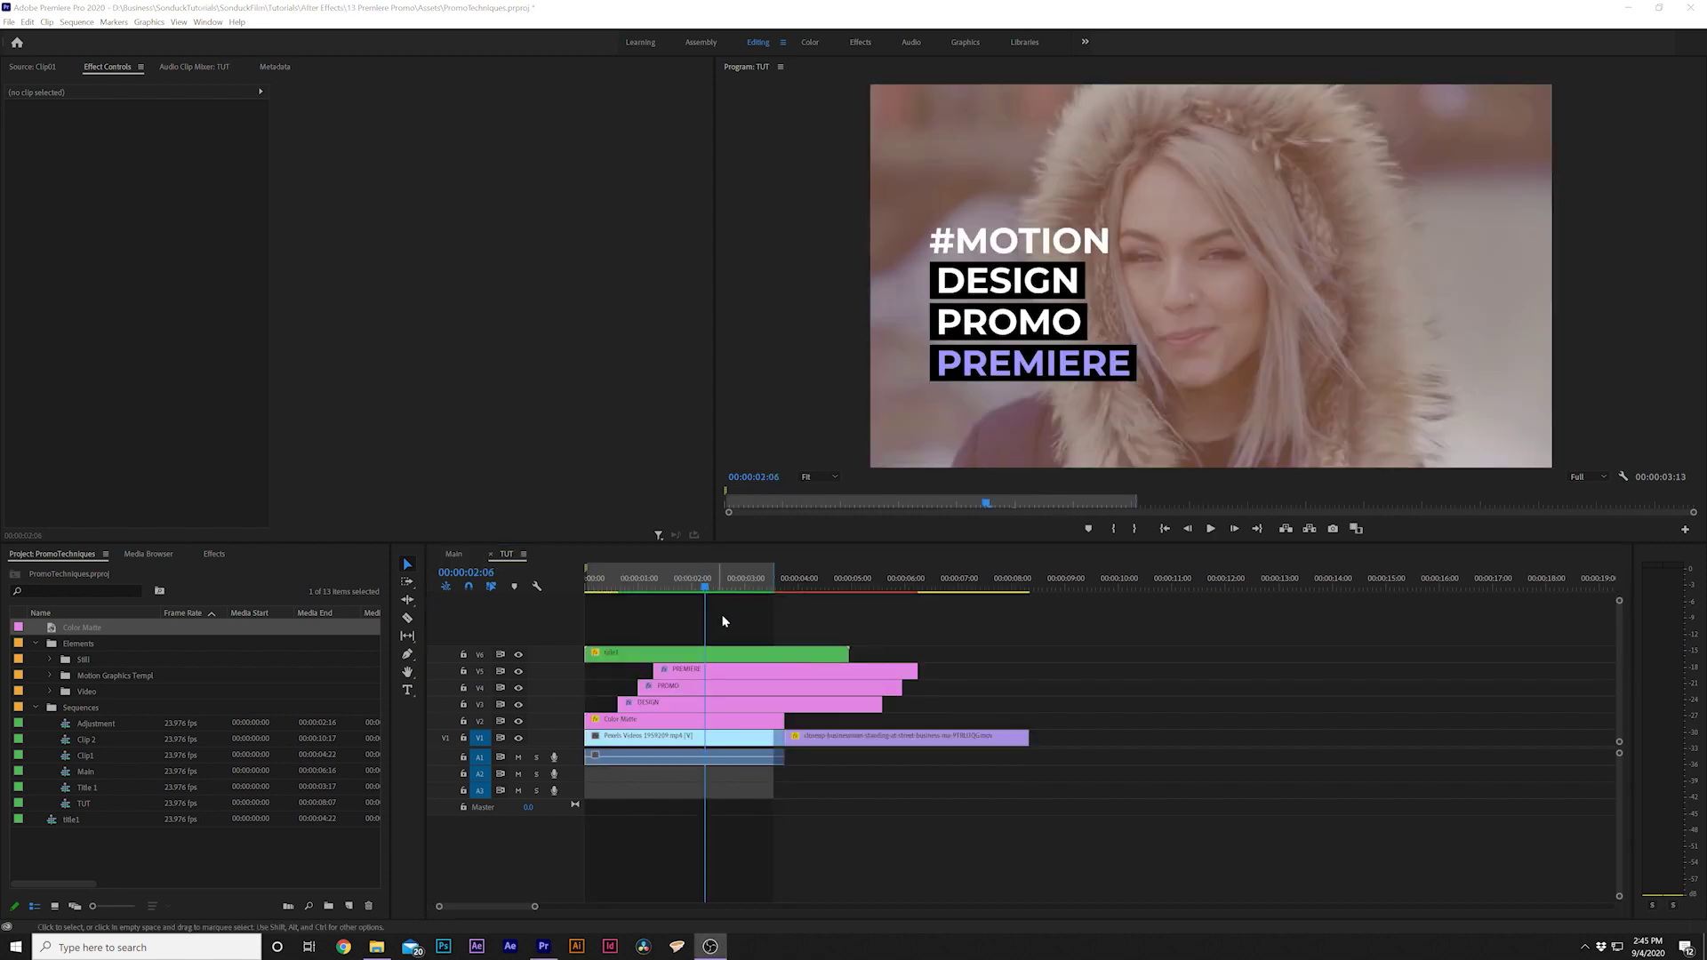
left_click(747, 751)
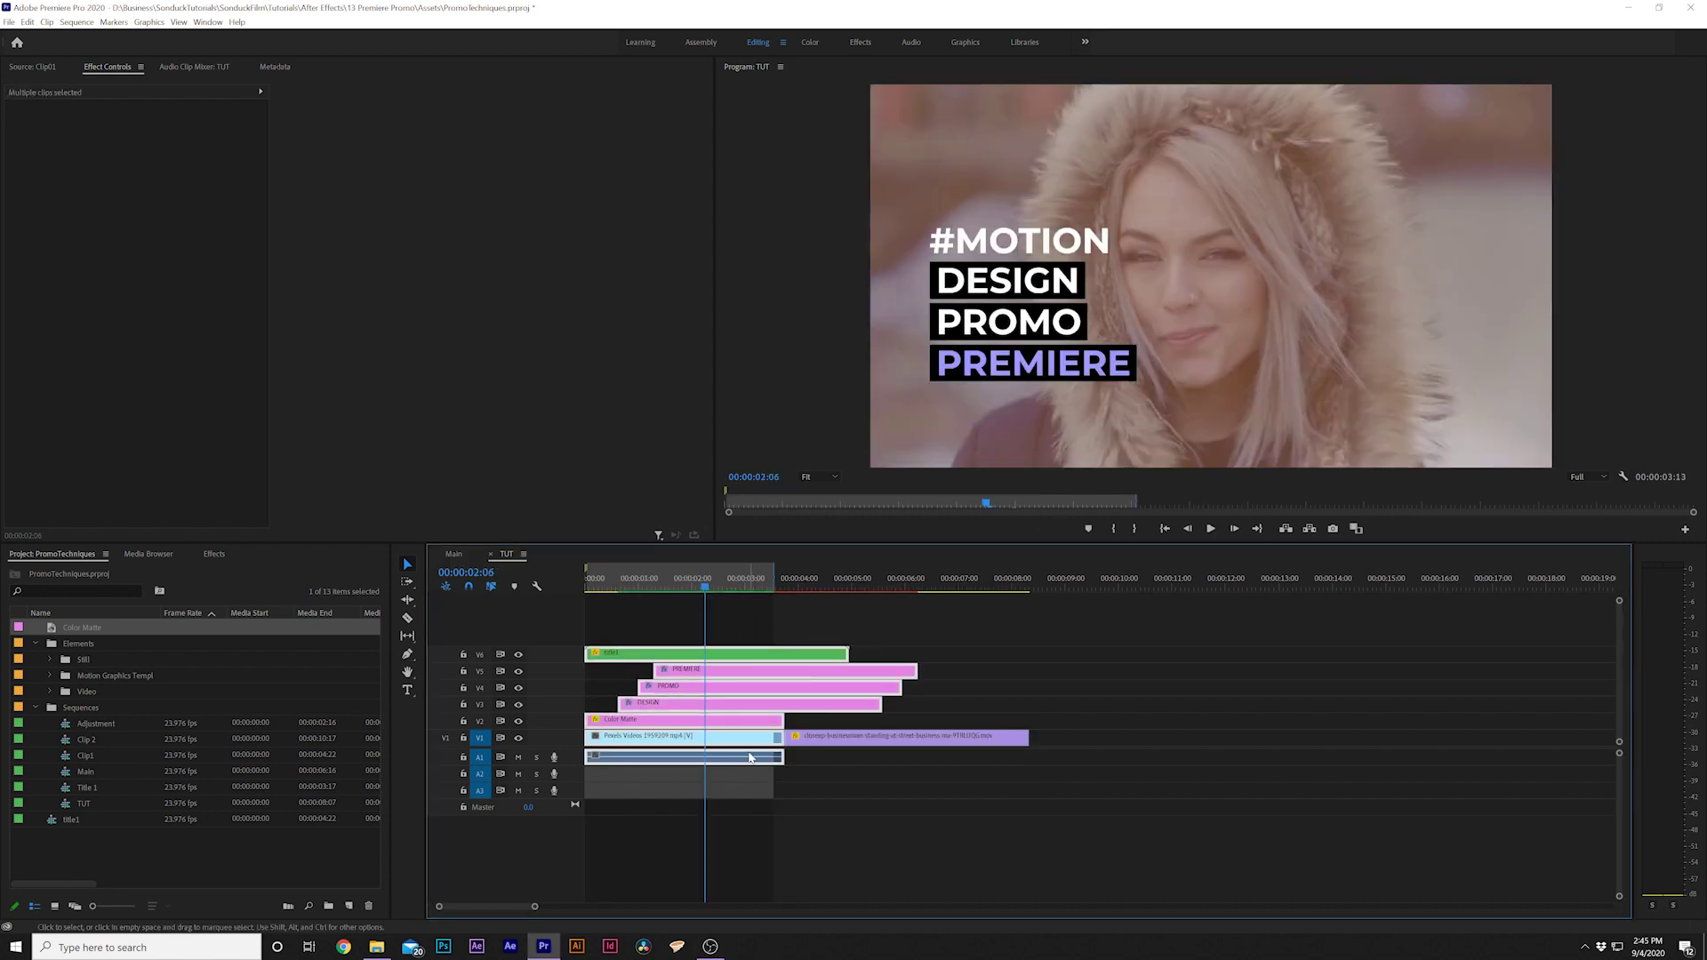
right_click(747, 722)
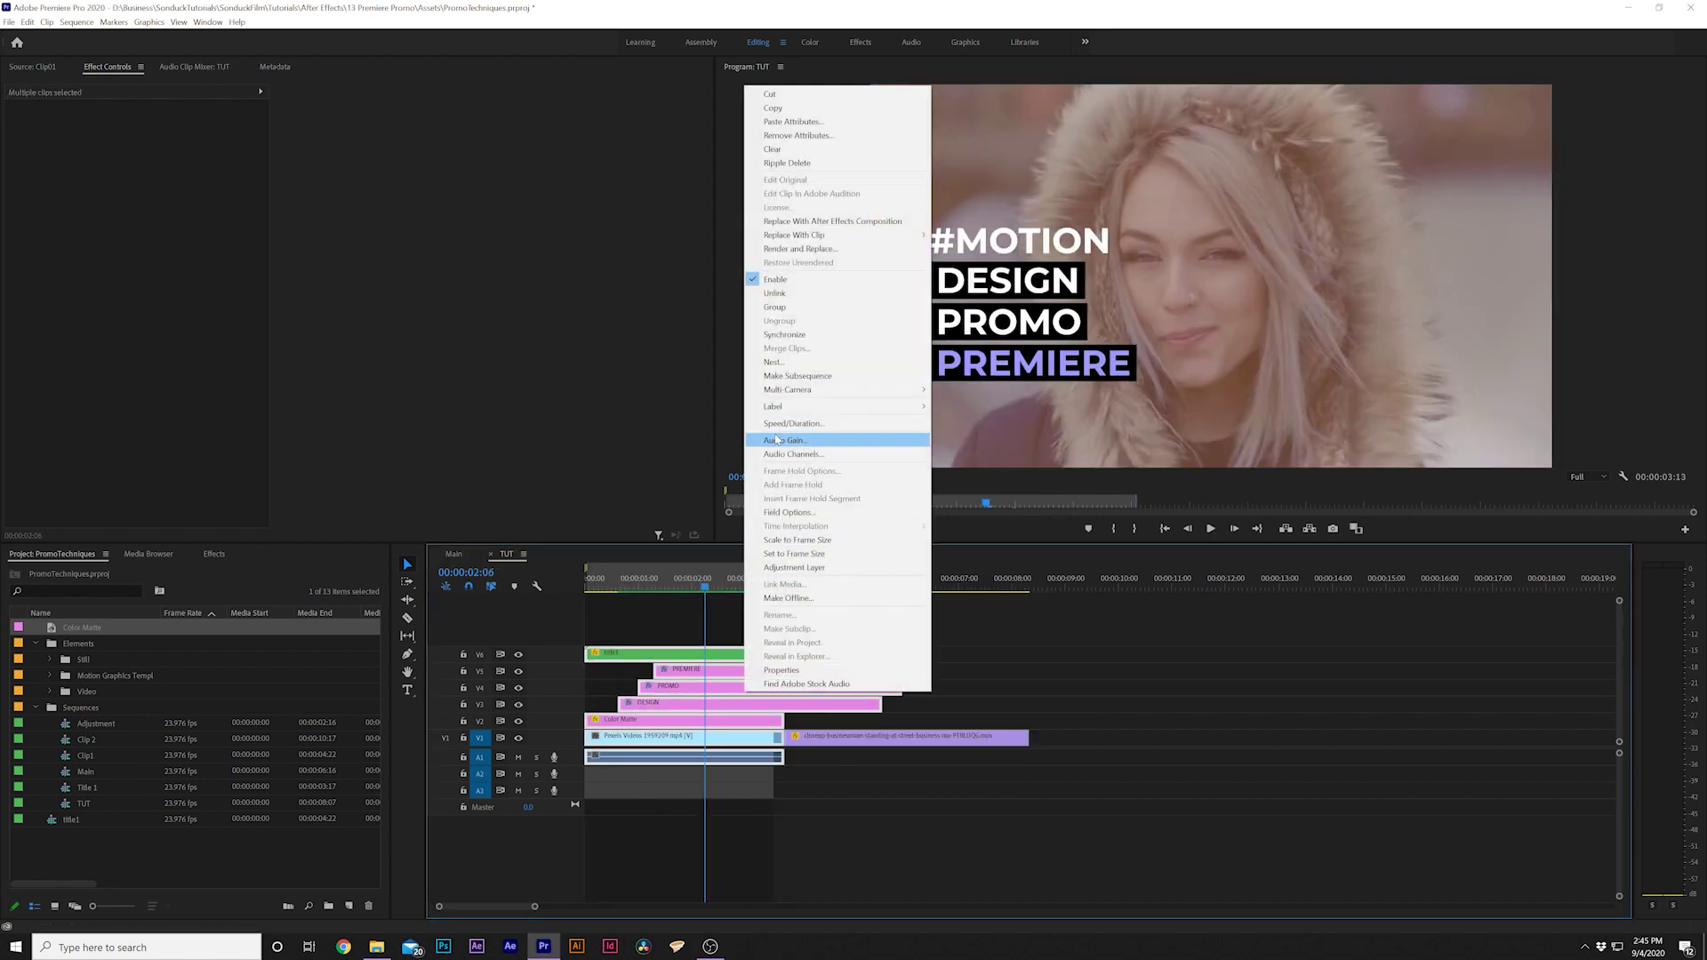
left_click(779, 362)
type("Clip 1")
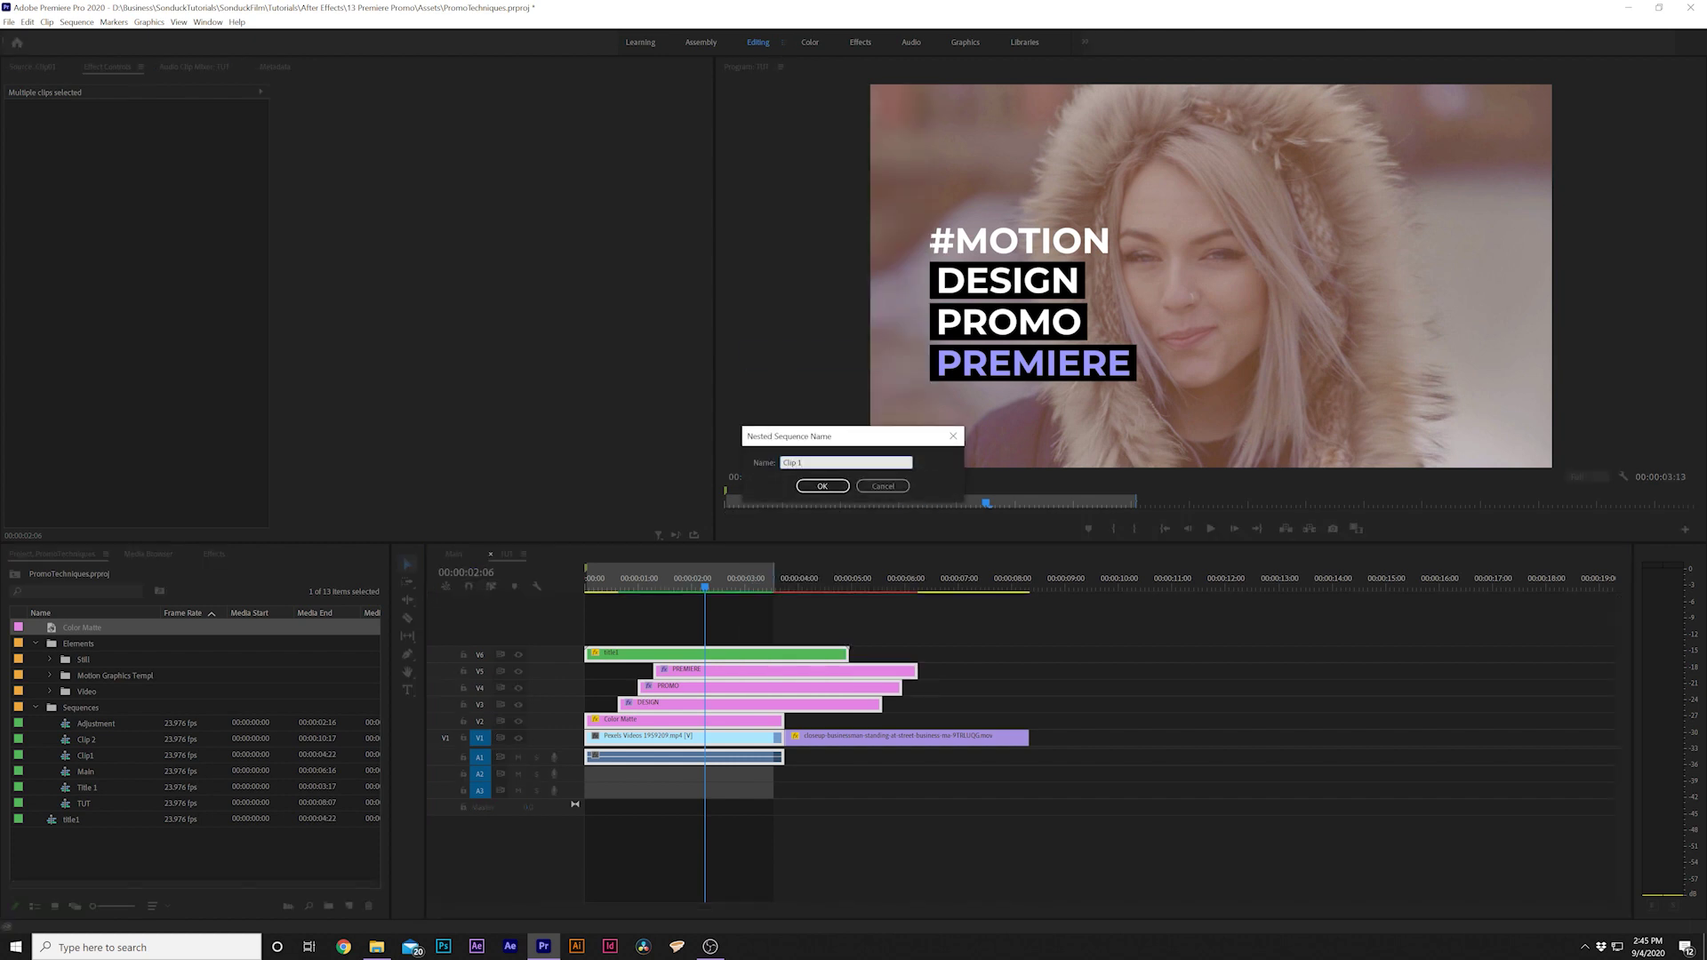
key("Return")
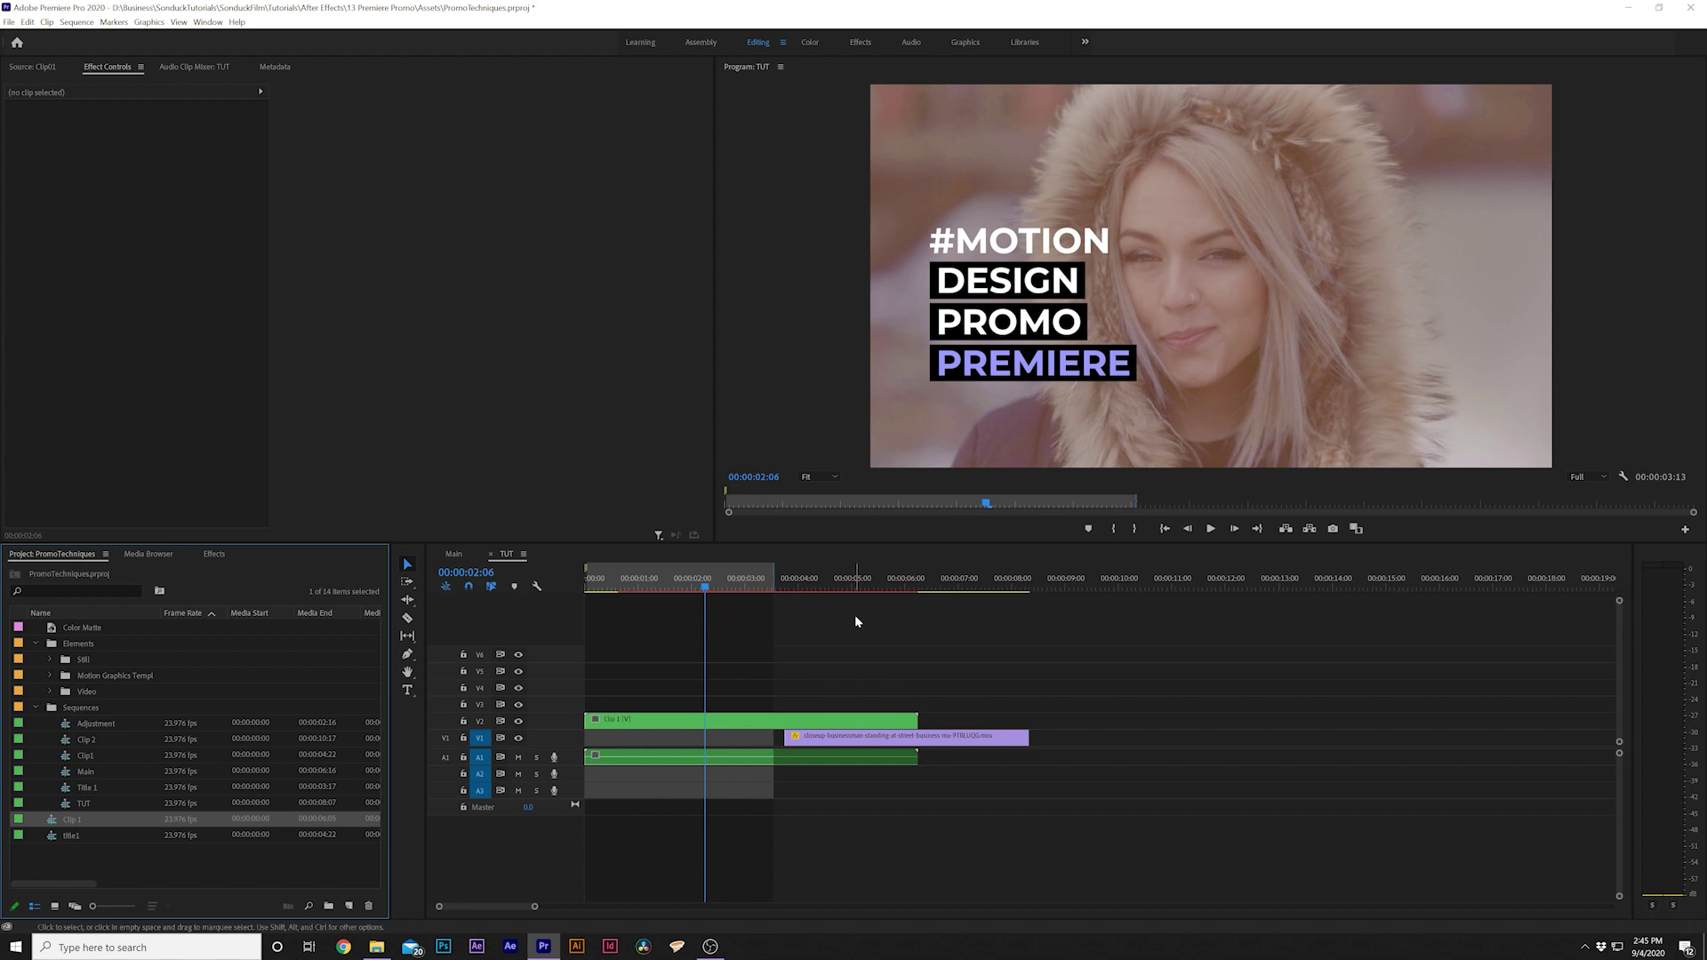
Step: Trim Clip 1 to meet the closeup clip and preview the cut into the man clip
left_click_drag(917, 714, 784, 716)
mouse_move(726, 589)
left_mouse_down()
mouse_move(754, 592)
mouse_move(731, 600)
left_mouse_up()
left_click(817, 737)
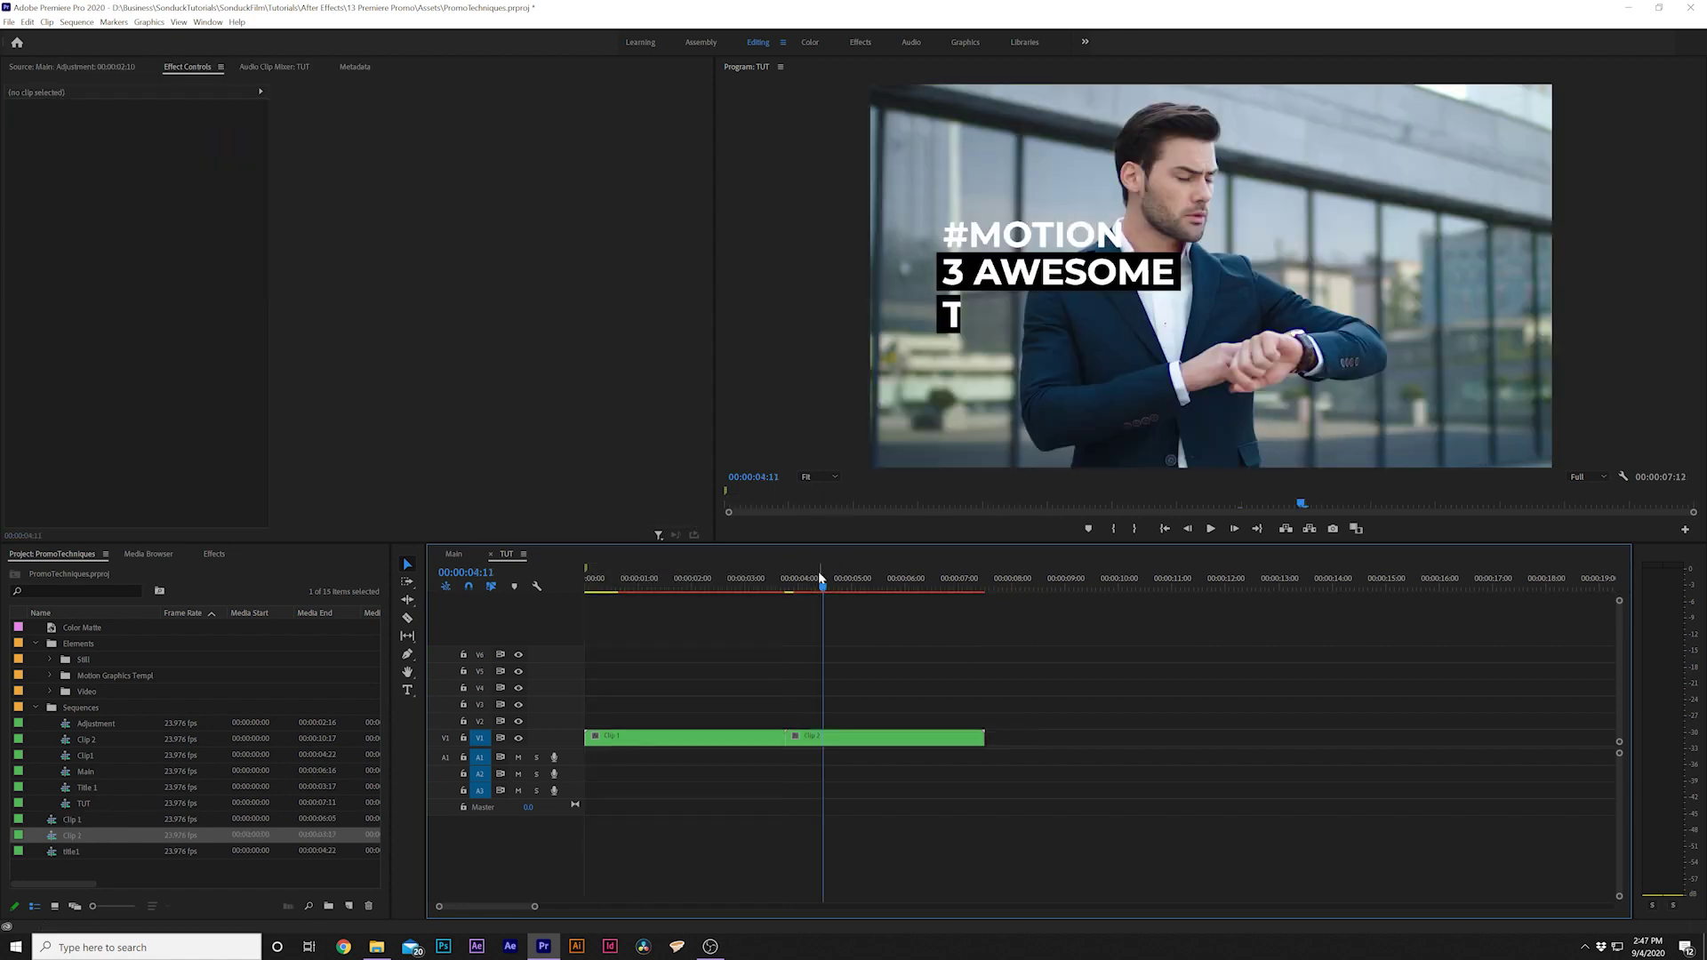
left_click(726, 589)
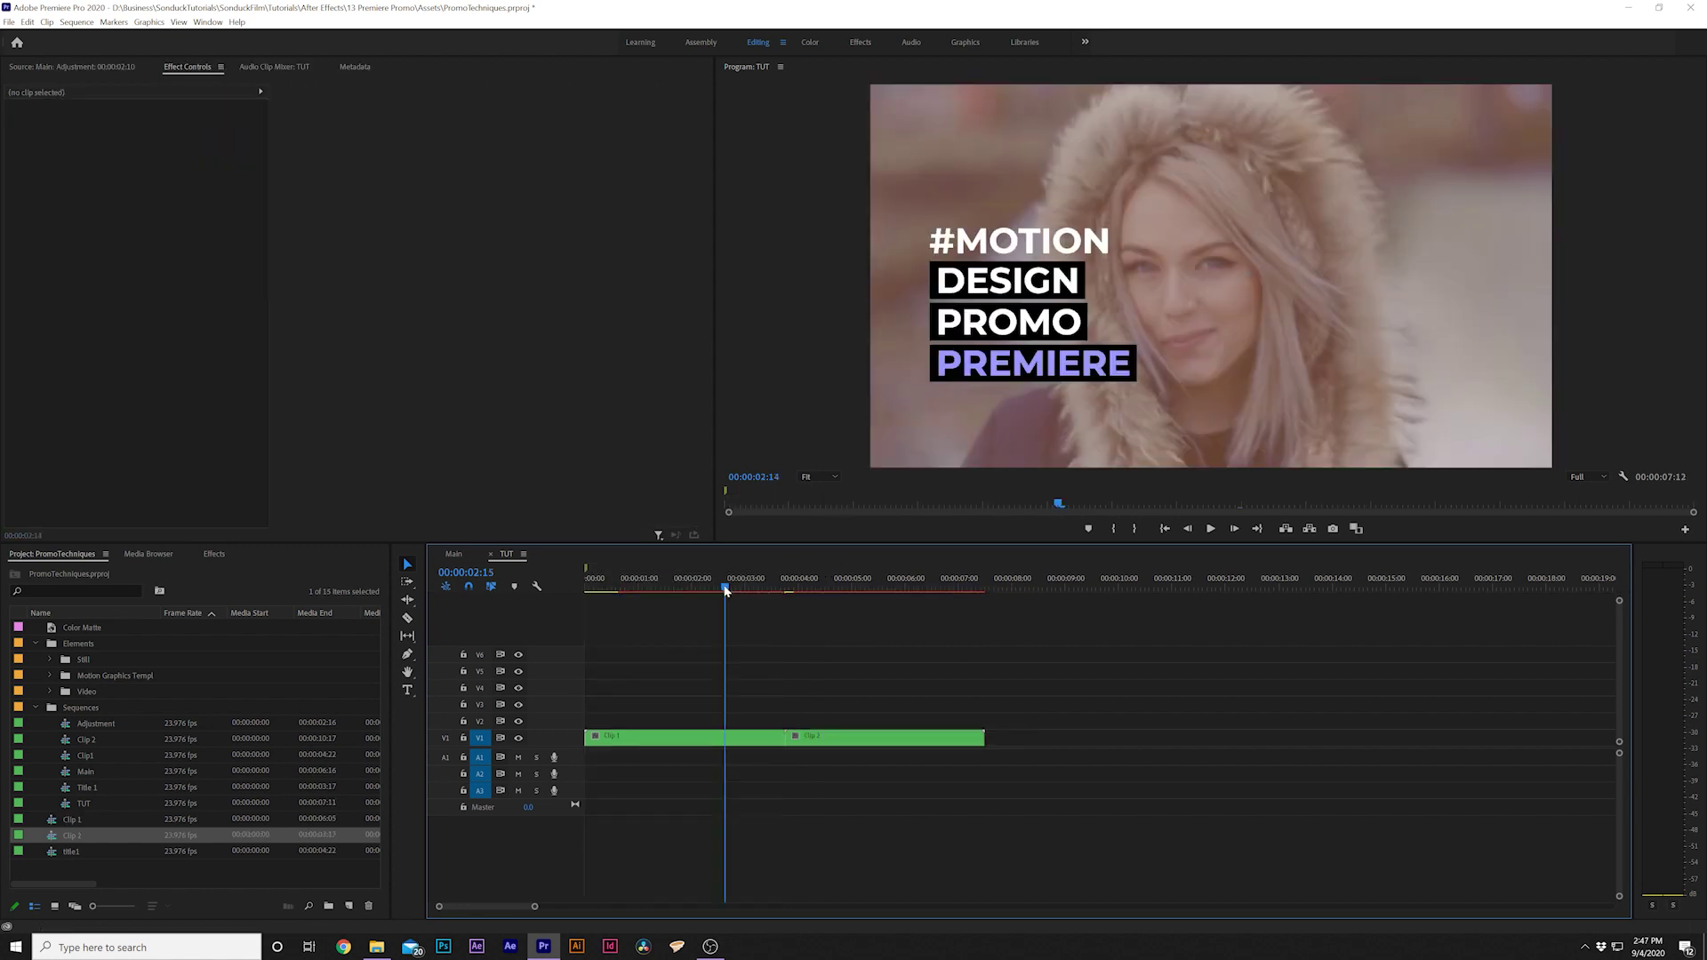
left_click_drag(726, 589, 818, 606)
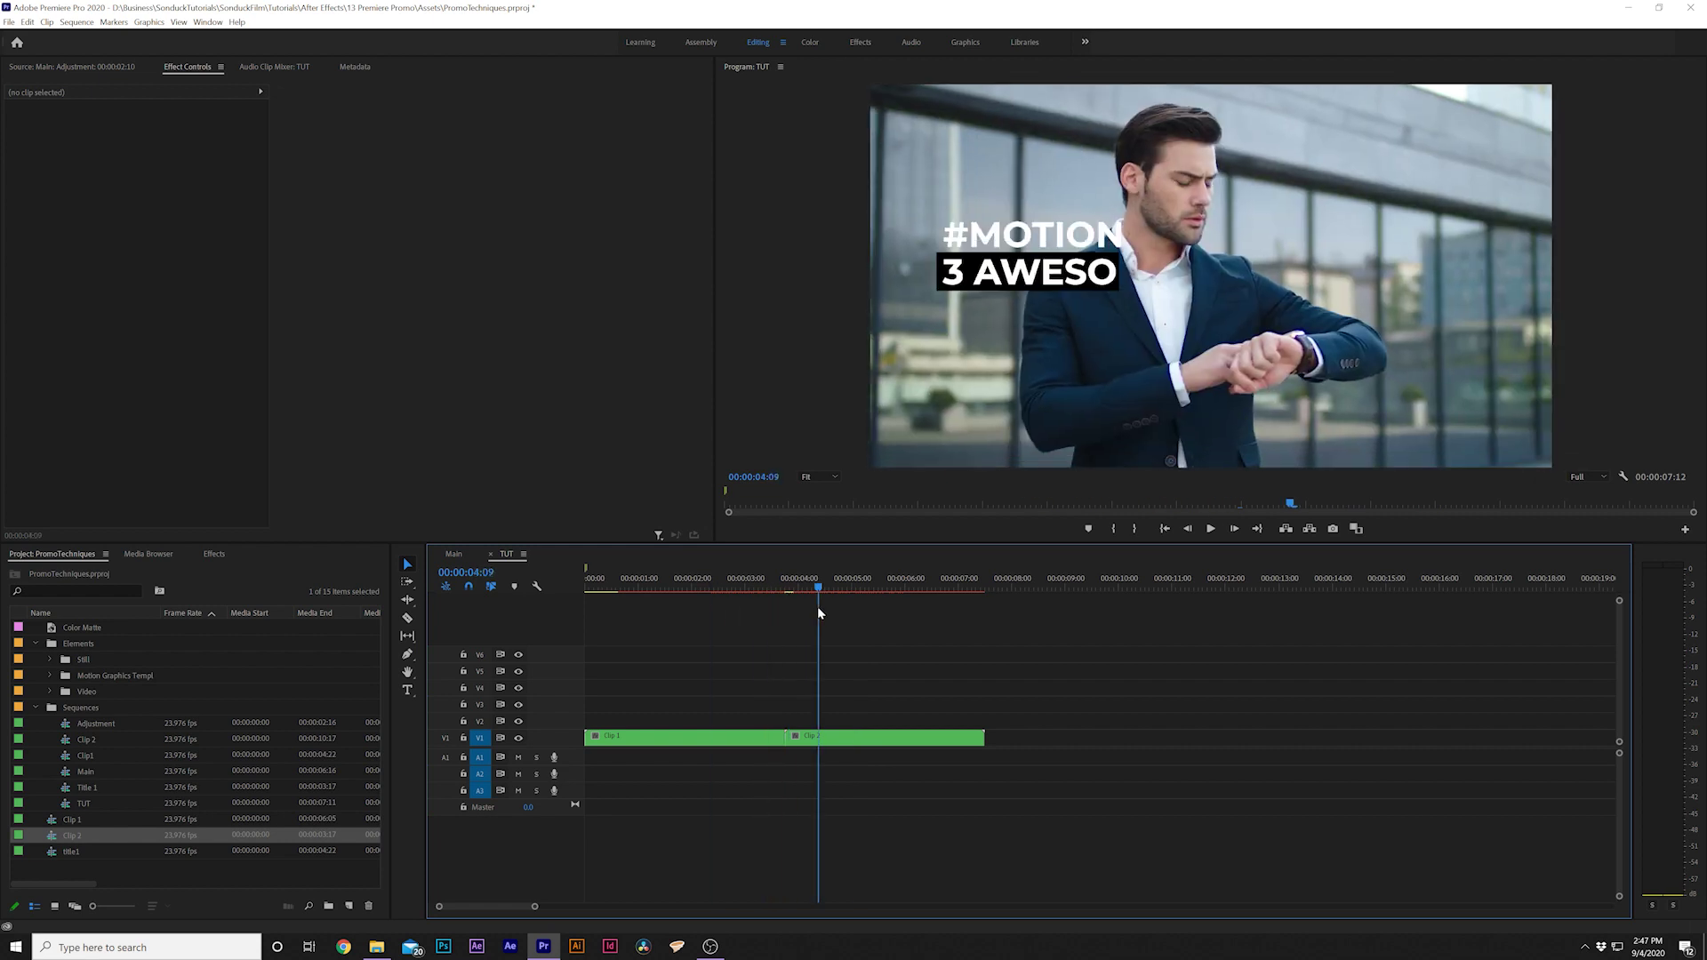
Step: Create an adjustment layer and place it on V2 over the Clip 1–Clip 2 cut
left_click(348, 906)
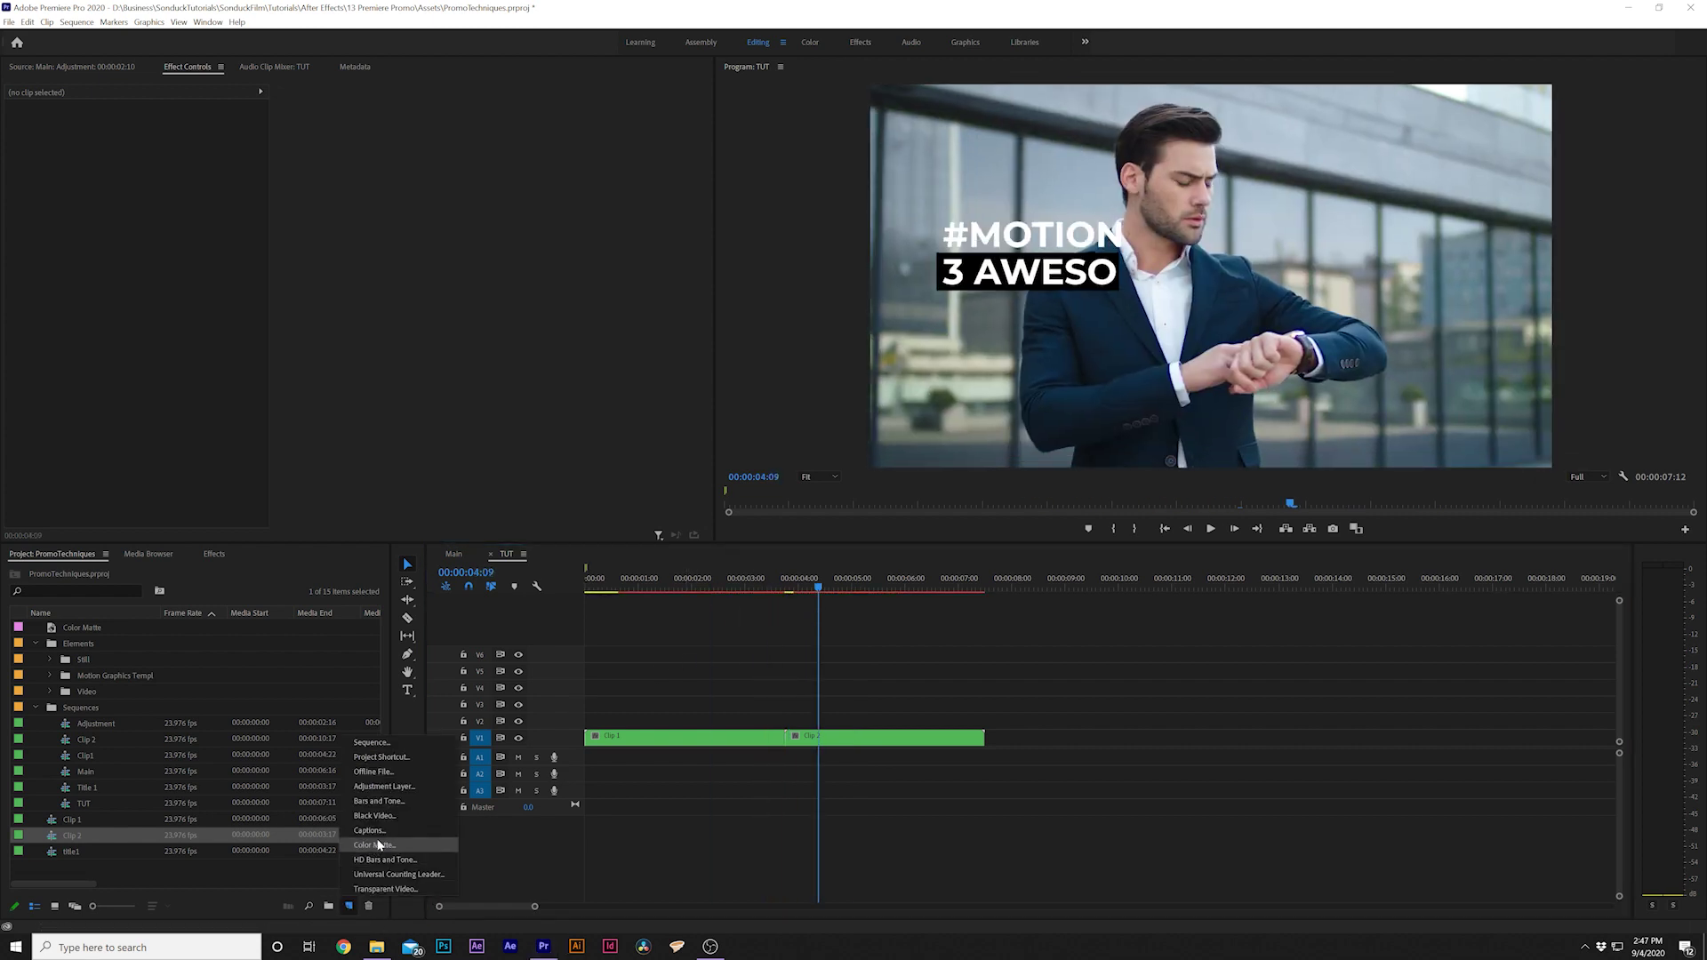
left_click(384, 785)
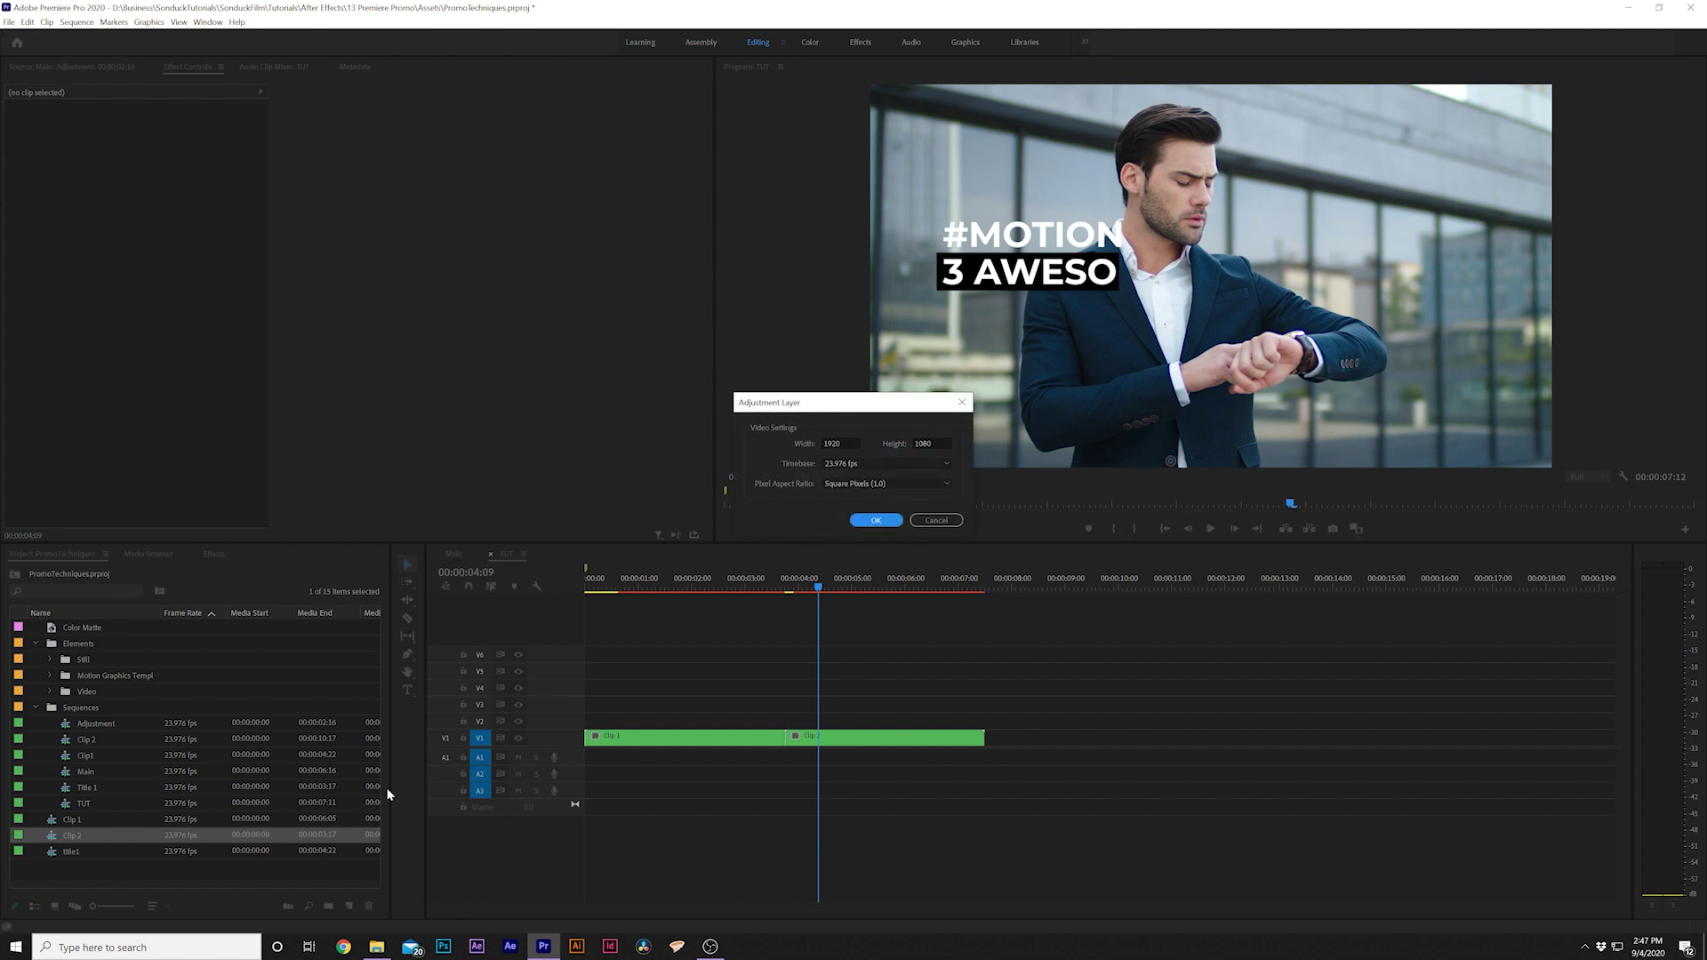
key("Return")
left_click_drag(87, 628, 674, 726)
Step: Nest the adjustment layer into a sequence named Transition
right_click(749, 722)
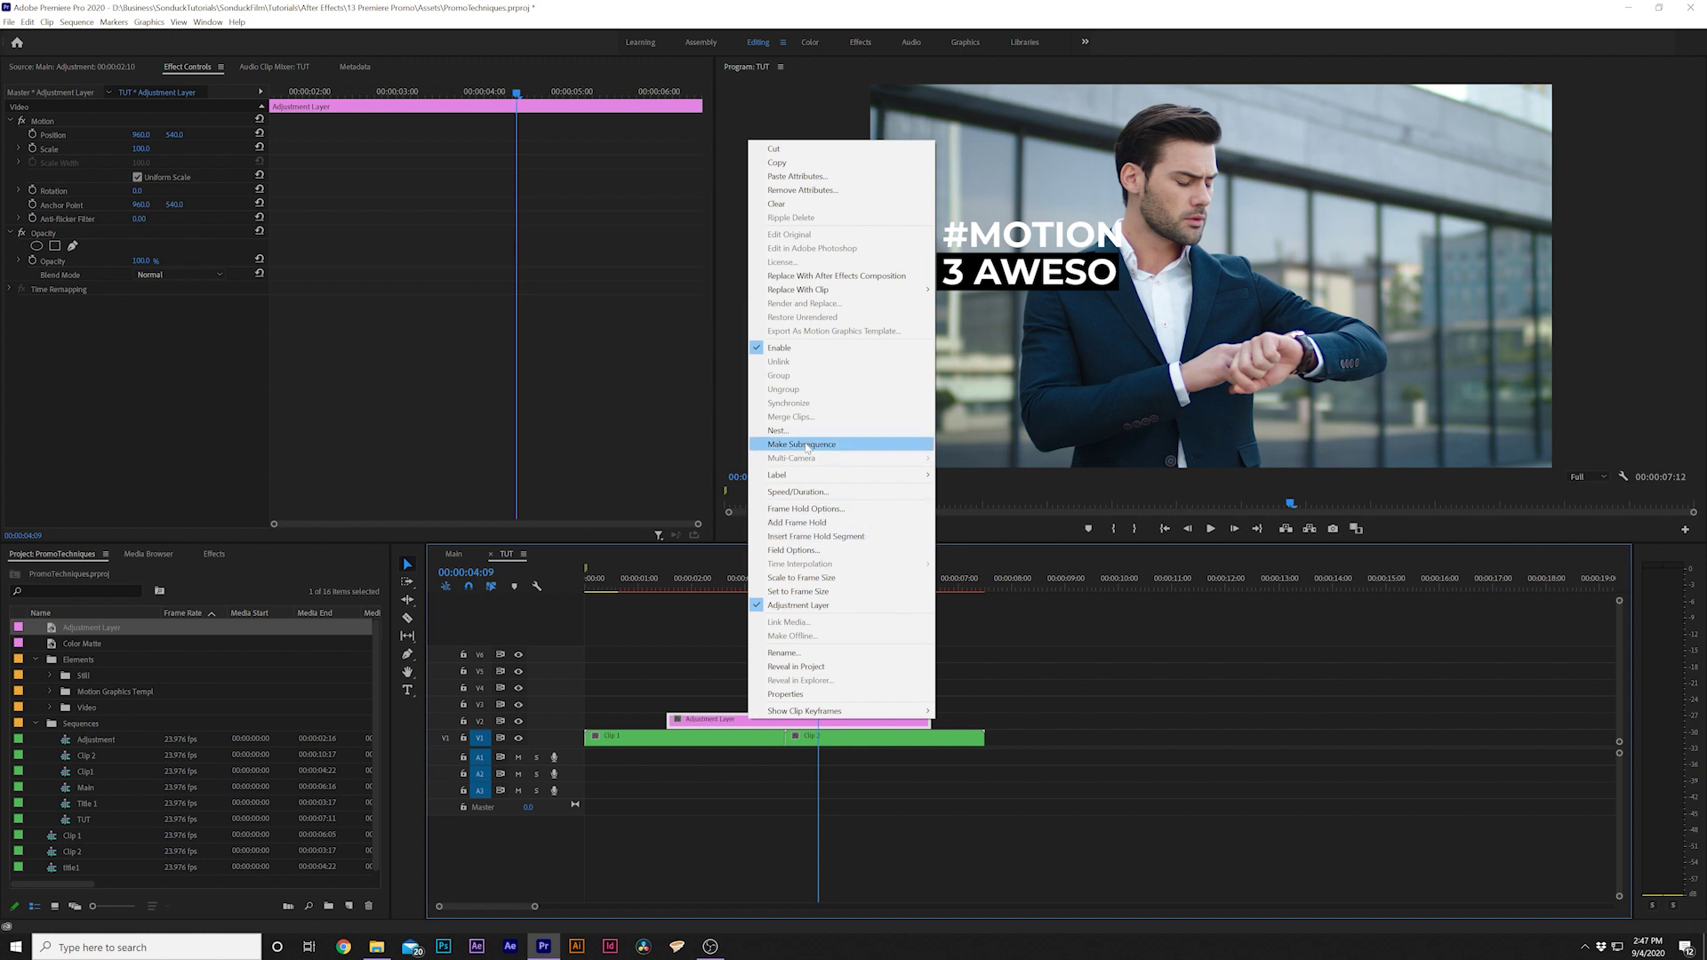
left_click(778, 430)
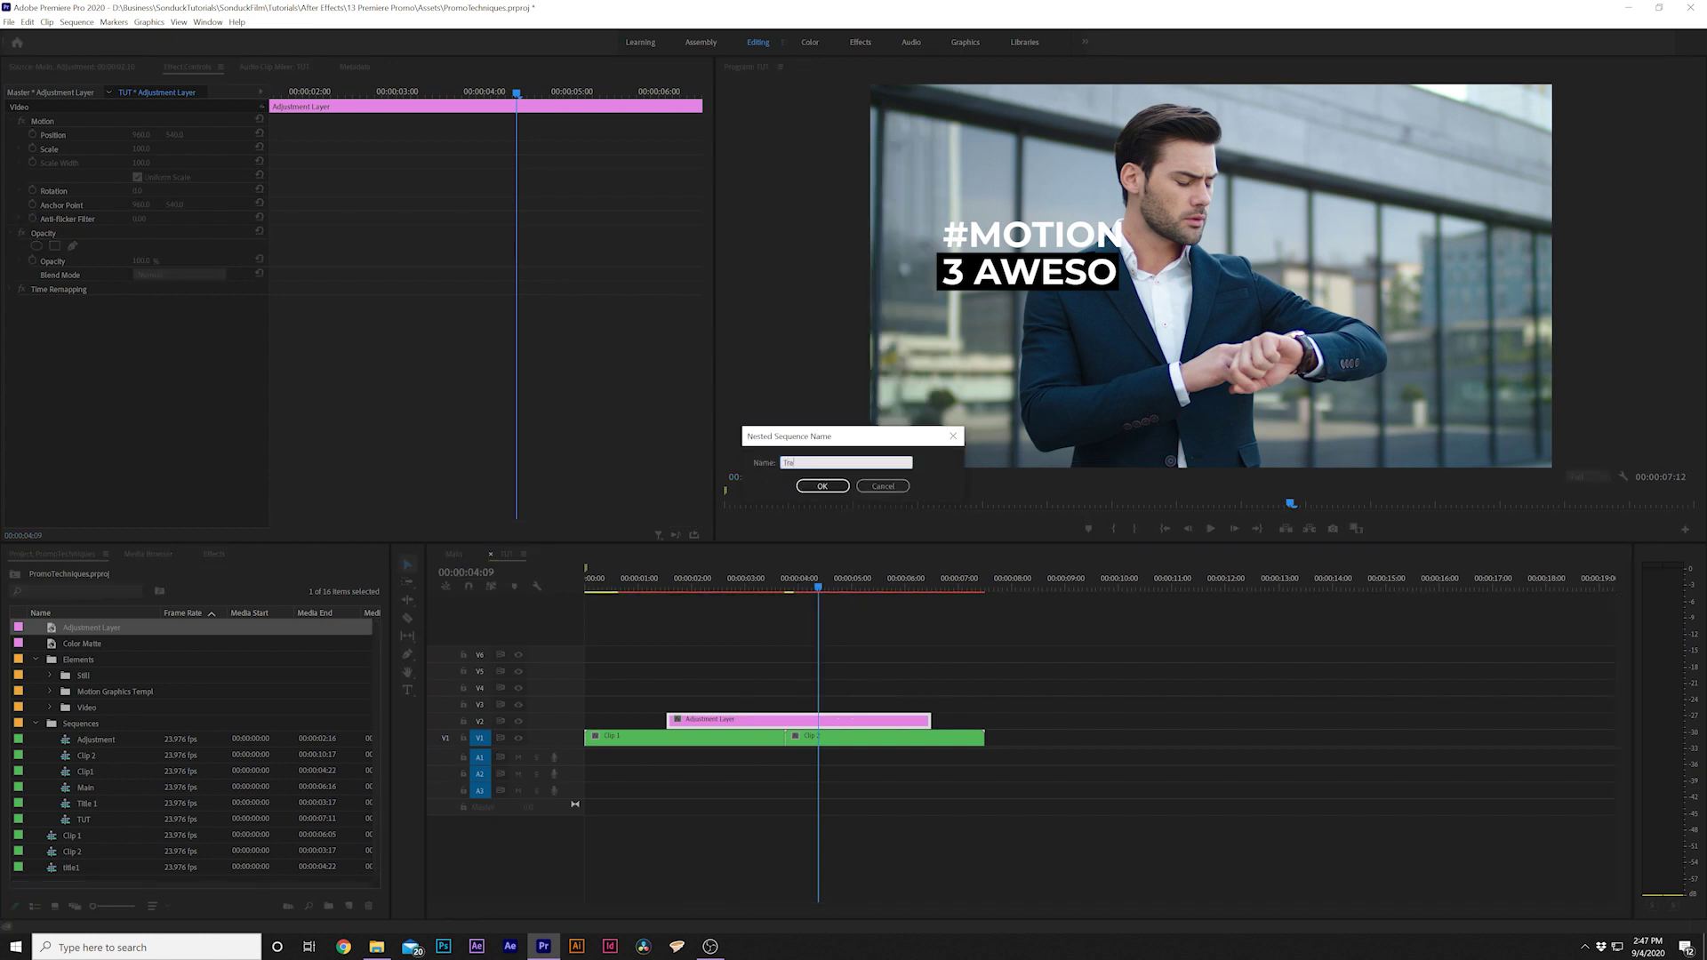
key("Return")
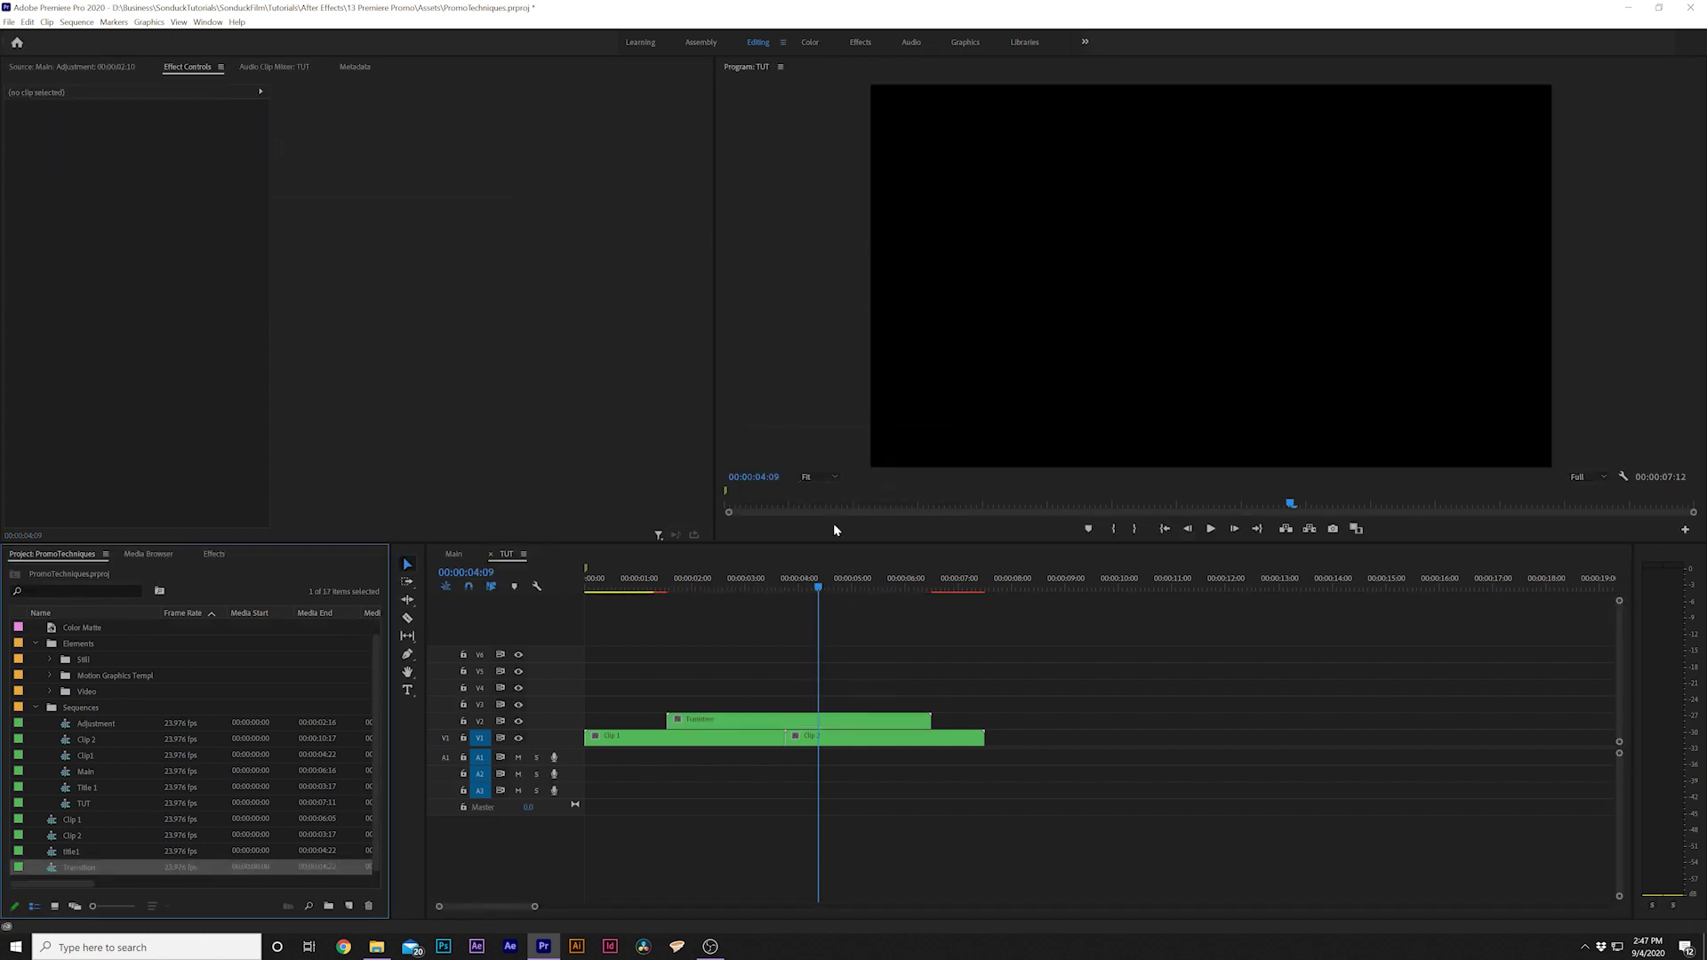
Step: Trim the Transition nest to a short span straddling the cut, around 00:00:03:09
left_click(759, 722)
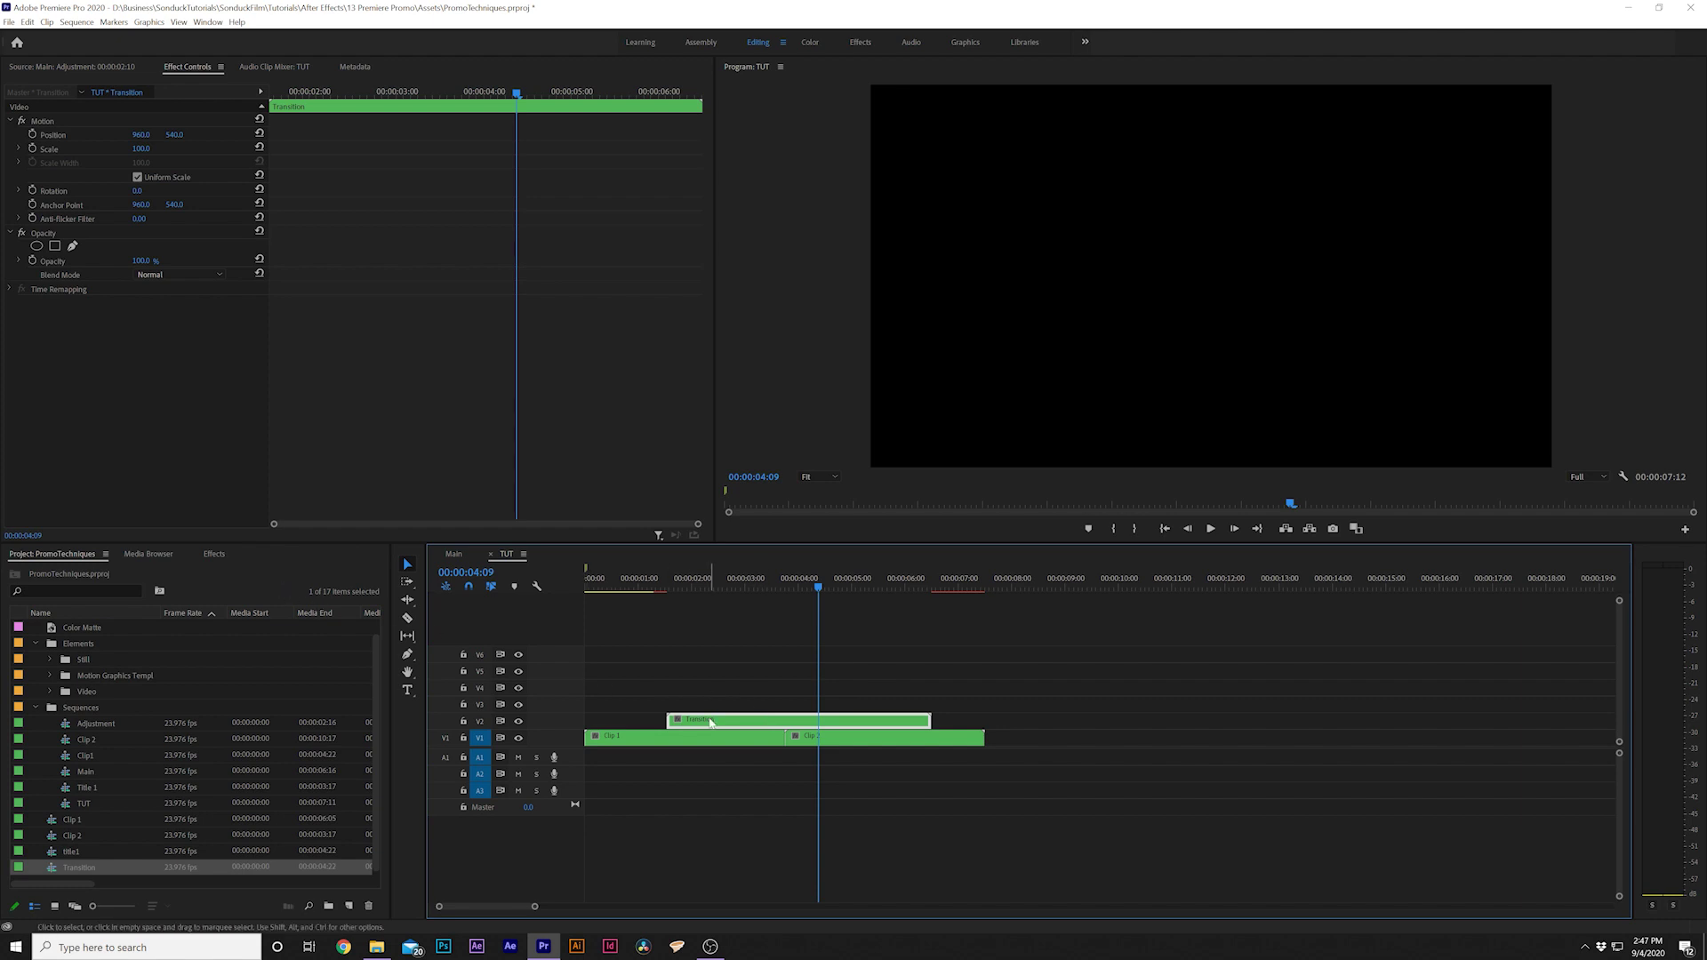
left_click_drag(931, 721, 997, 721)
left_click_drag(666, 721, 838, 716)
left_click(767, 591)
Step: Make the Transition nest act as an adjustment layer
right_click(763, 719)
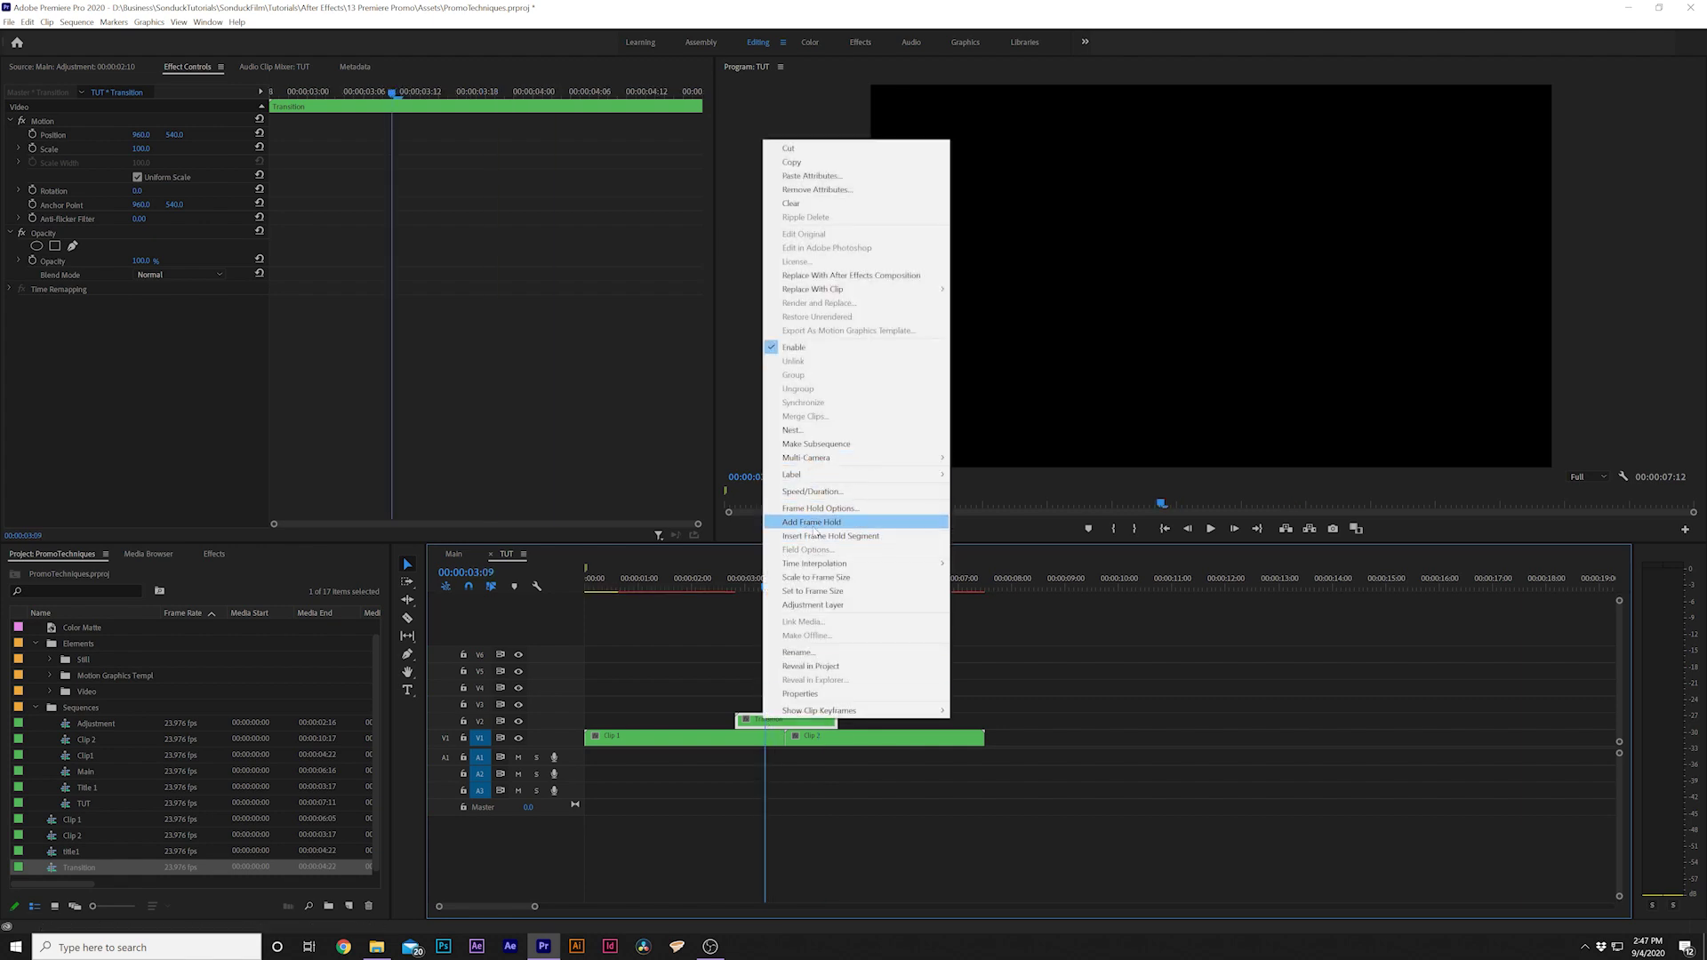
left_click(810, 606)
key("shift+7")
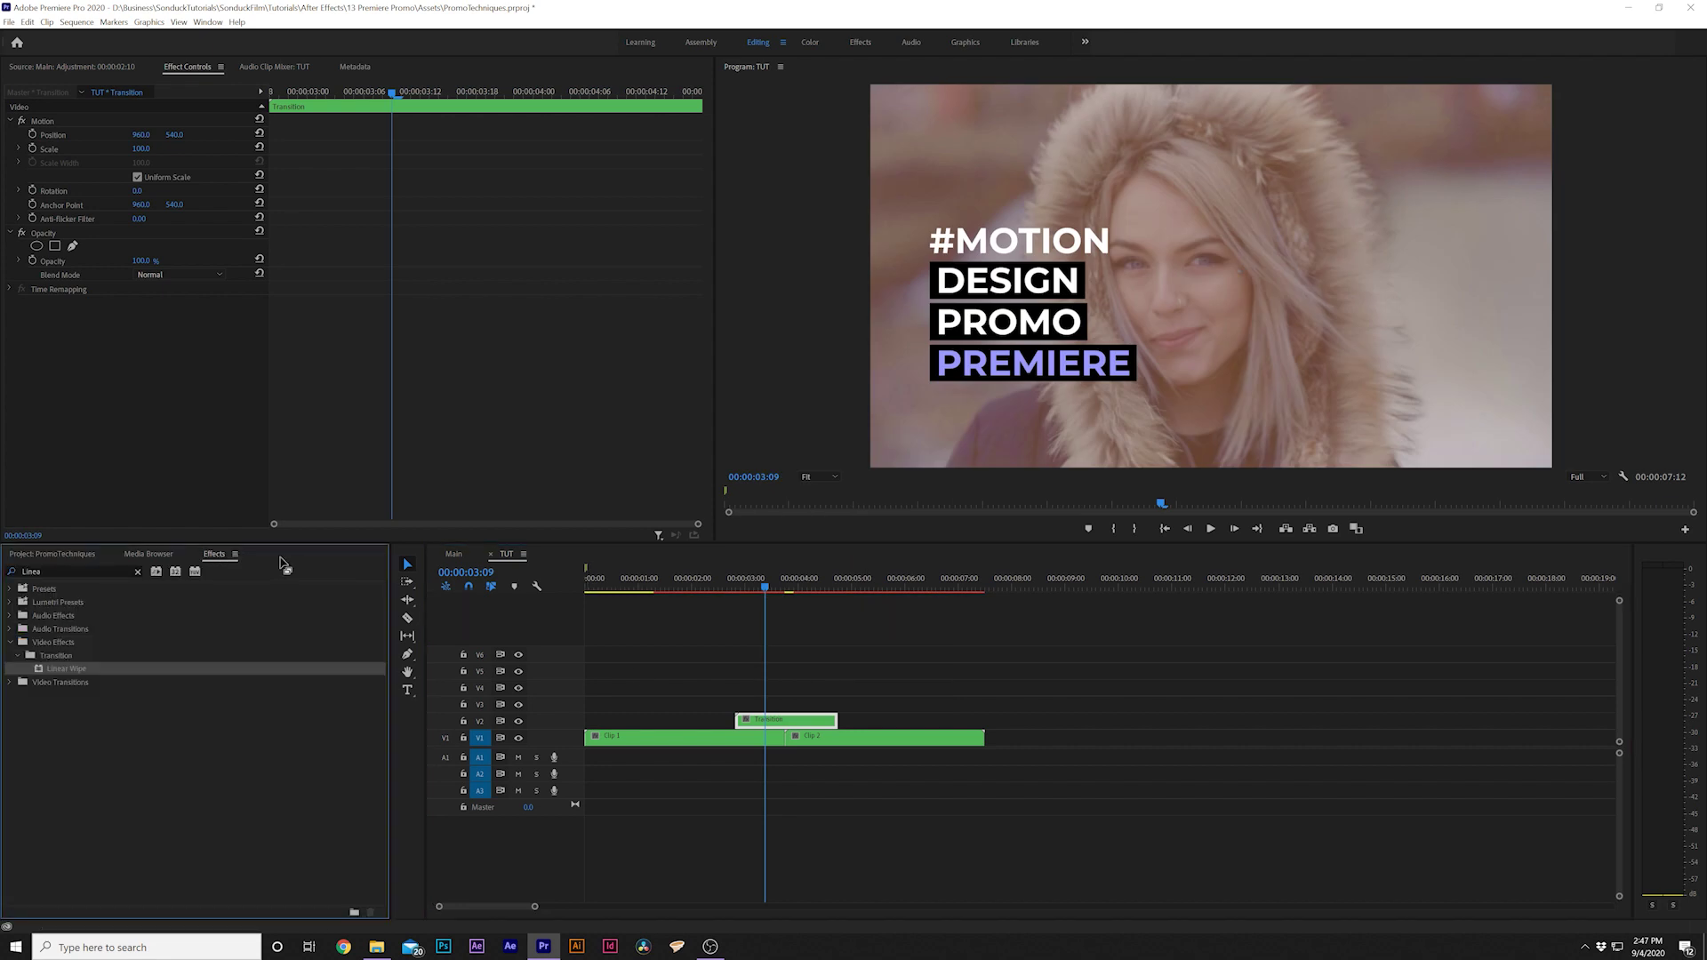
Step: Add the Replicate effect to the Transition clip with Count 3 for a 3x3 grid
left_click(137, 573)
left_click(93, 569)
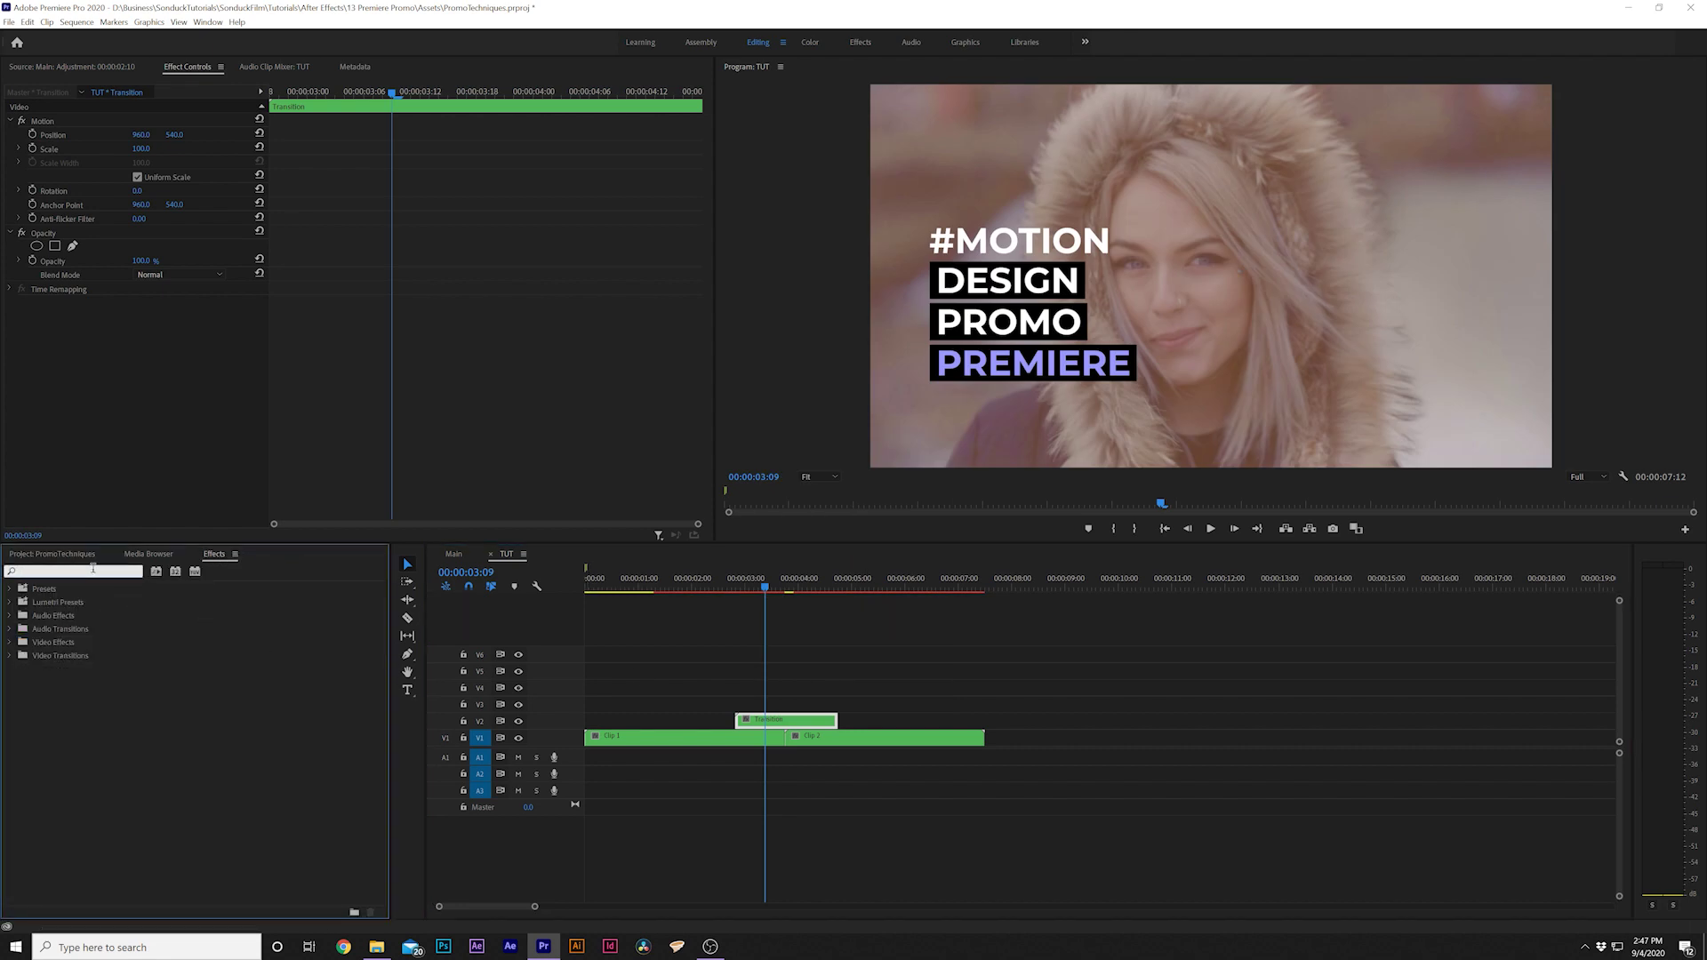
type("replic")
left_click_drag(57, 666, 147, 393)
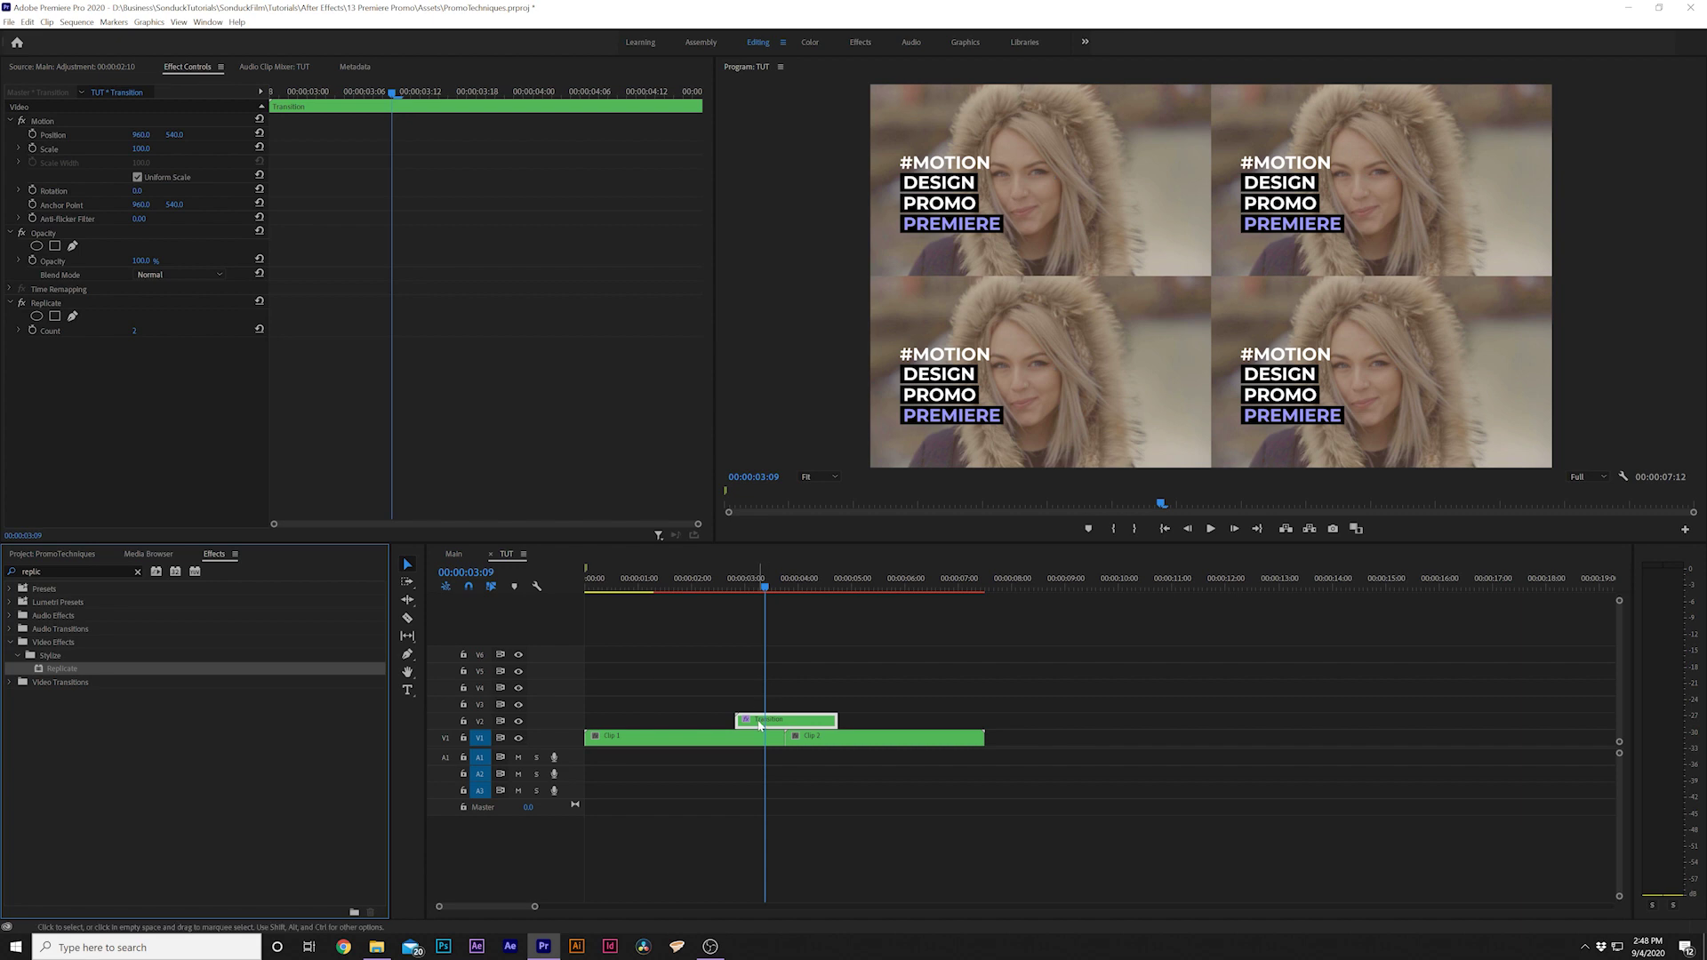
left_click(136, 333)
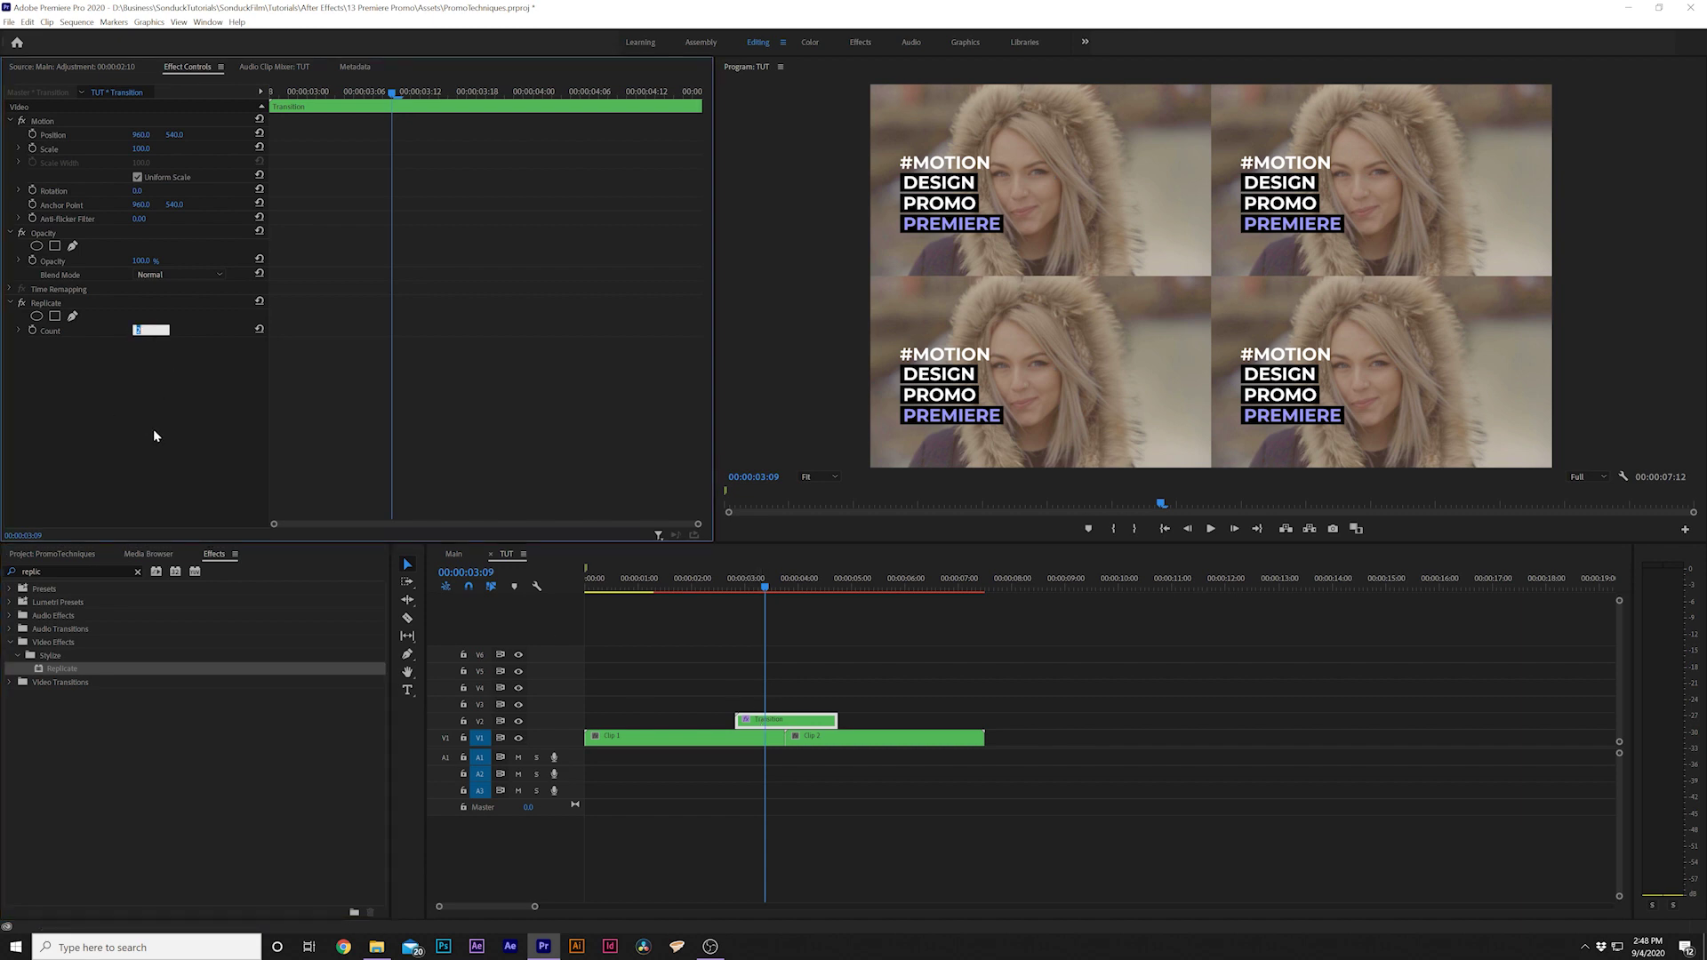
key("Return")
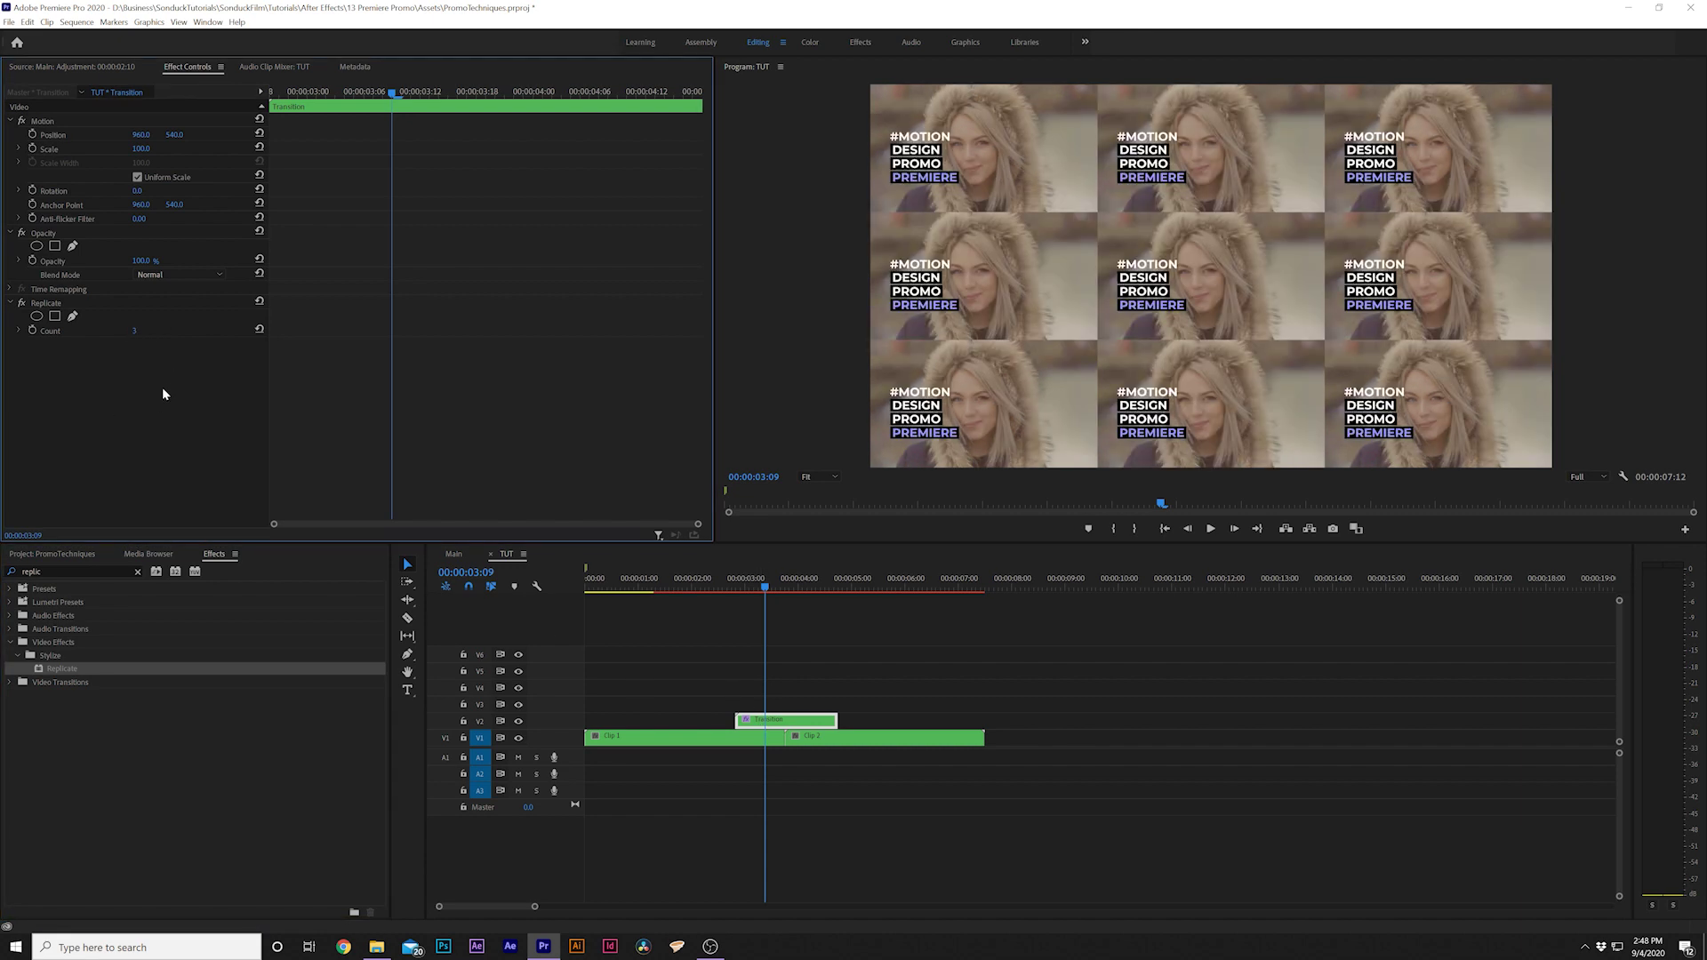
Step: Add the Transform effect to the Transition clip
left_click(137, 572)
type("transform")
left_click_drag(71, 669, 110, 427)
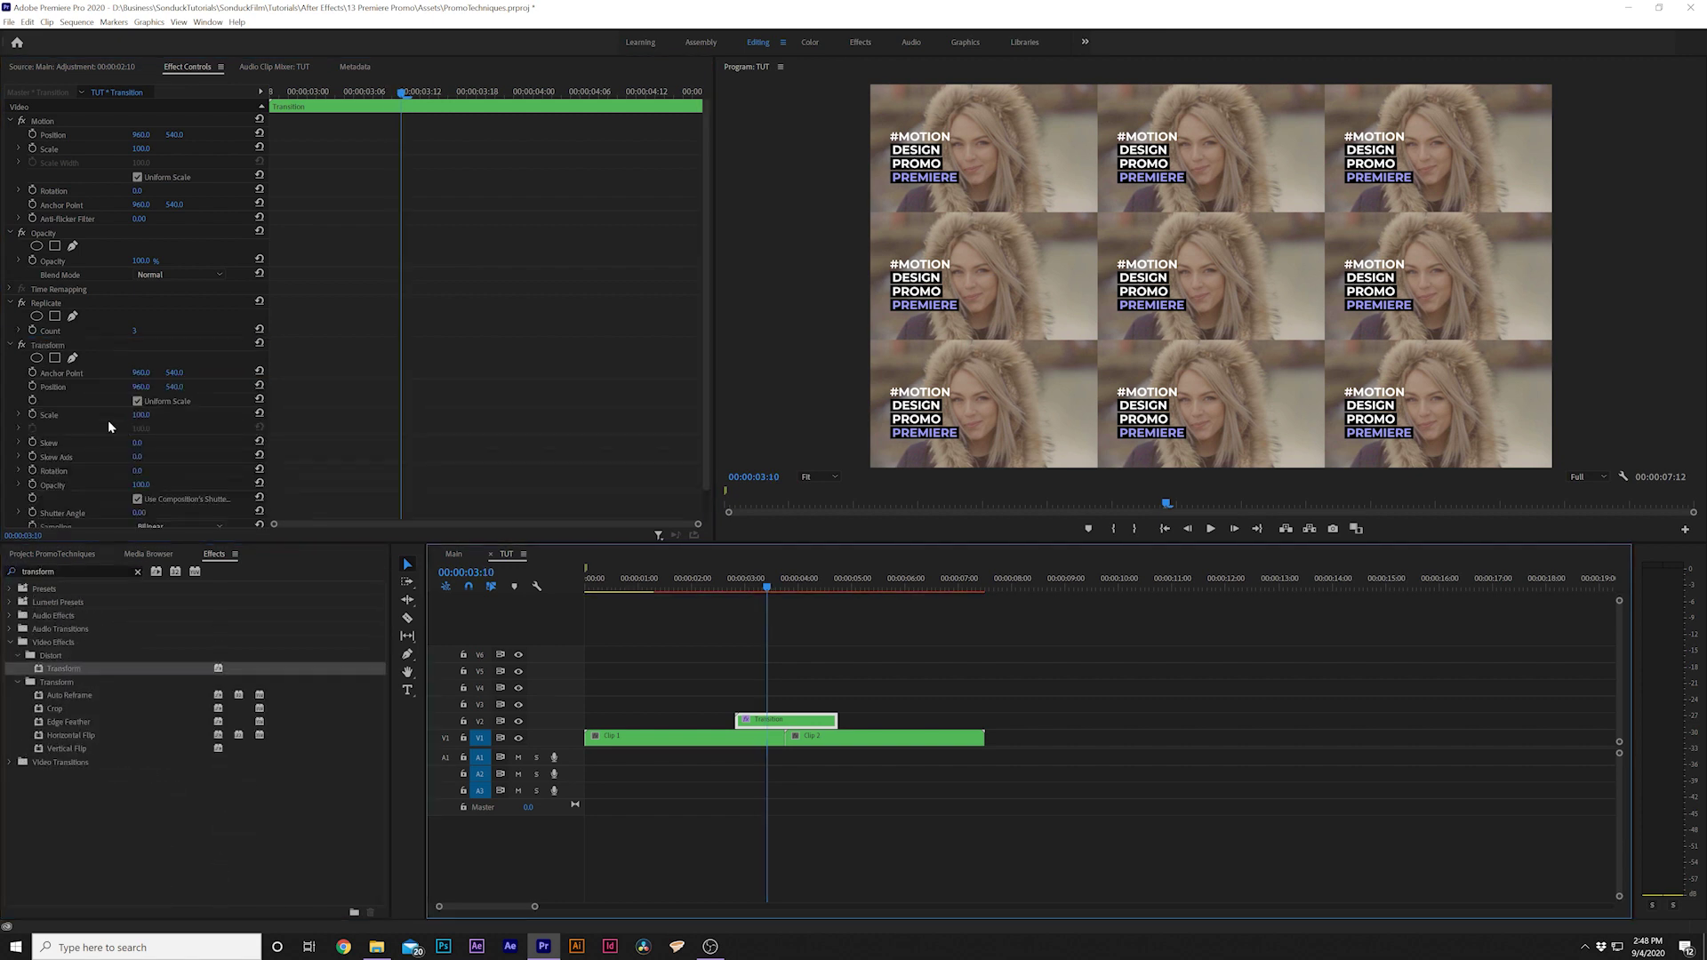
Step: Set Transform Scale to 300 and keyframe an offset Position at 00:00:04:04
left_click(150, 412)
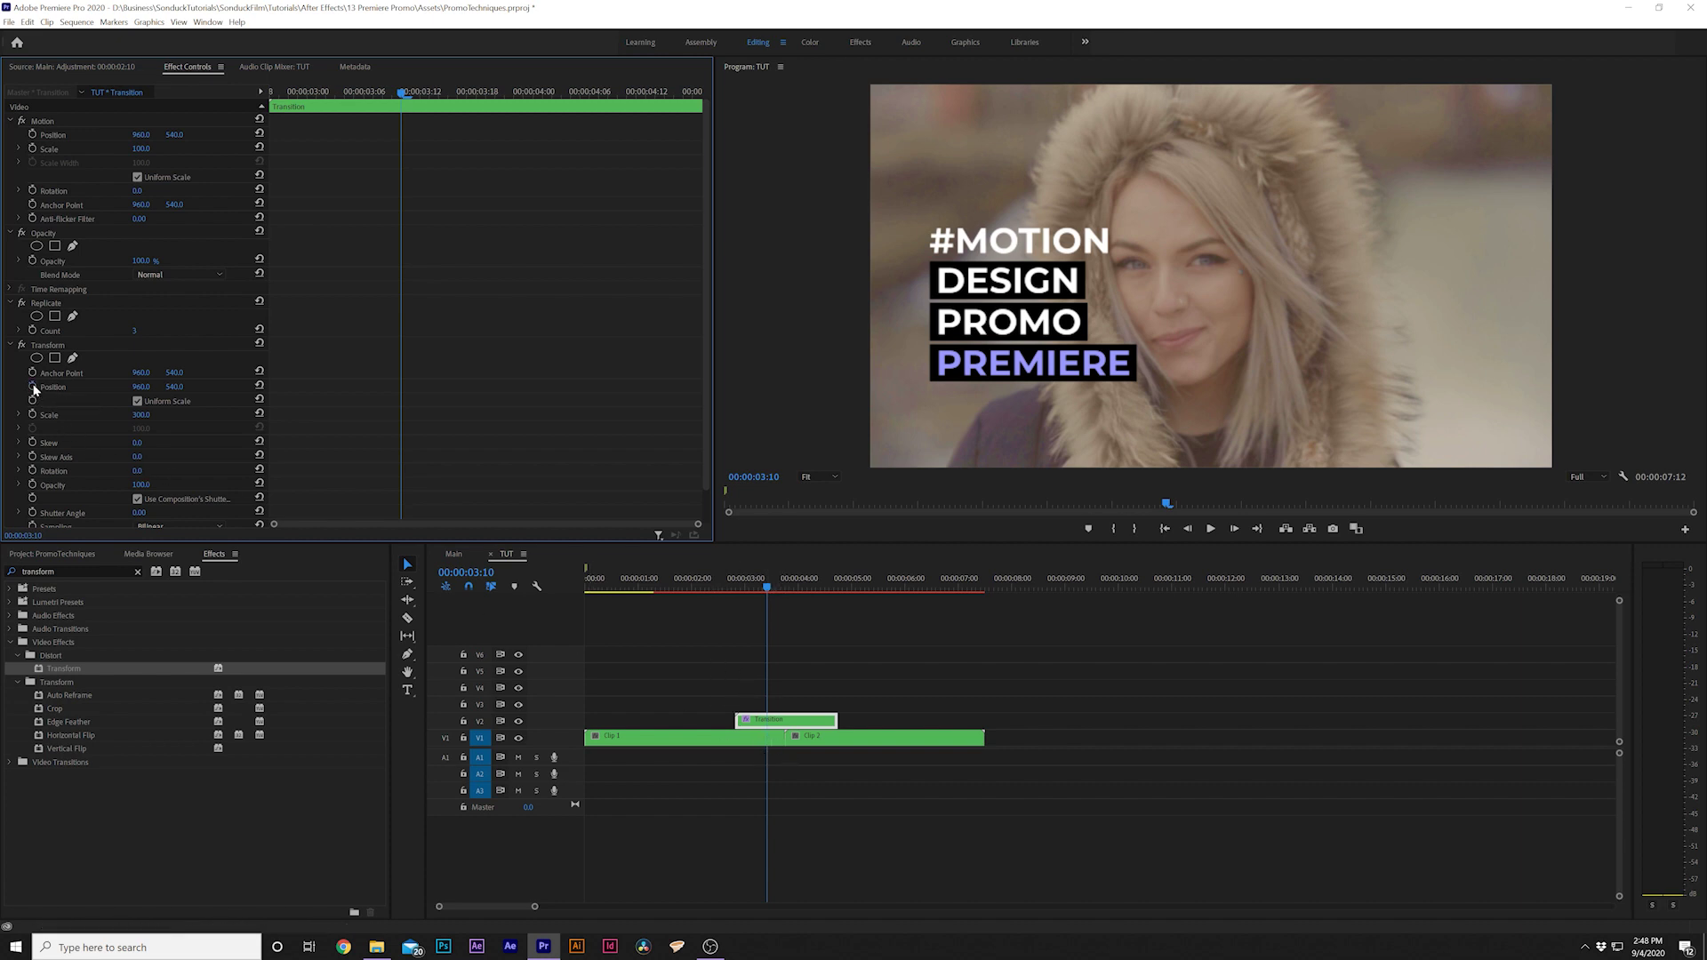
left_click_drag(786, 579, 810, 586)
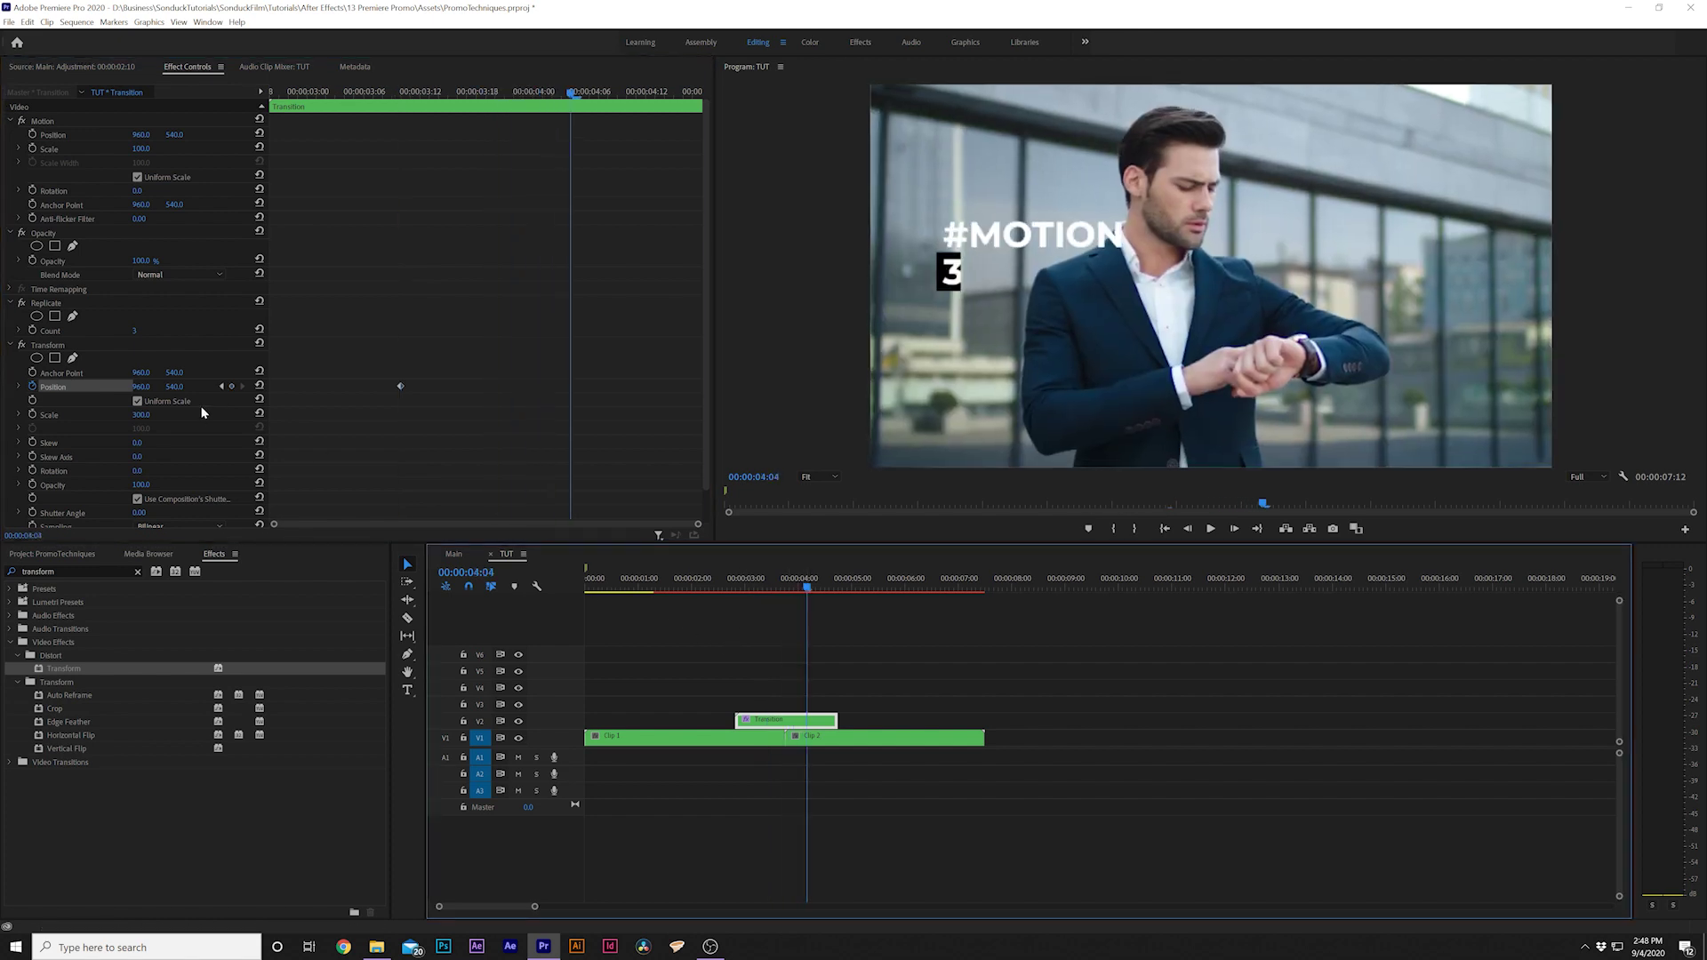
left_click_drag(146, 392, 140, 391)
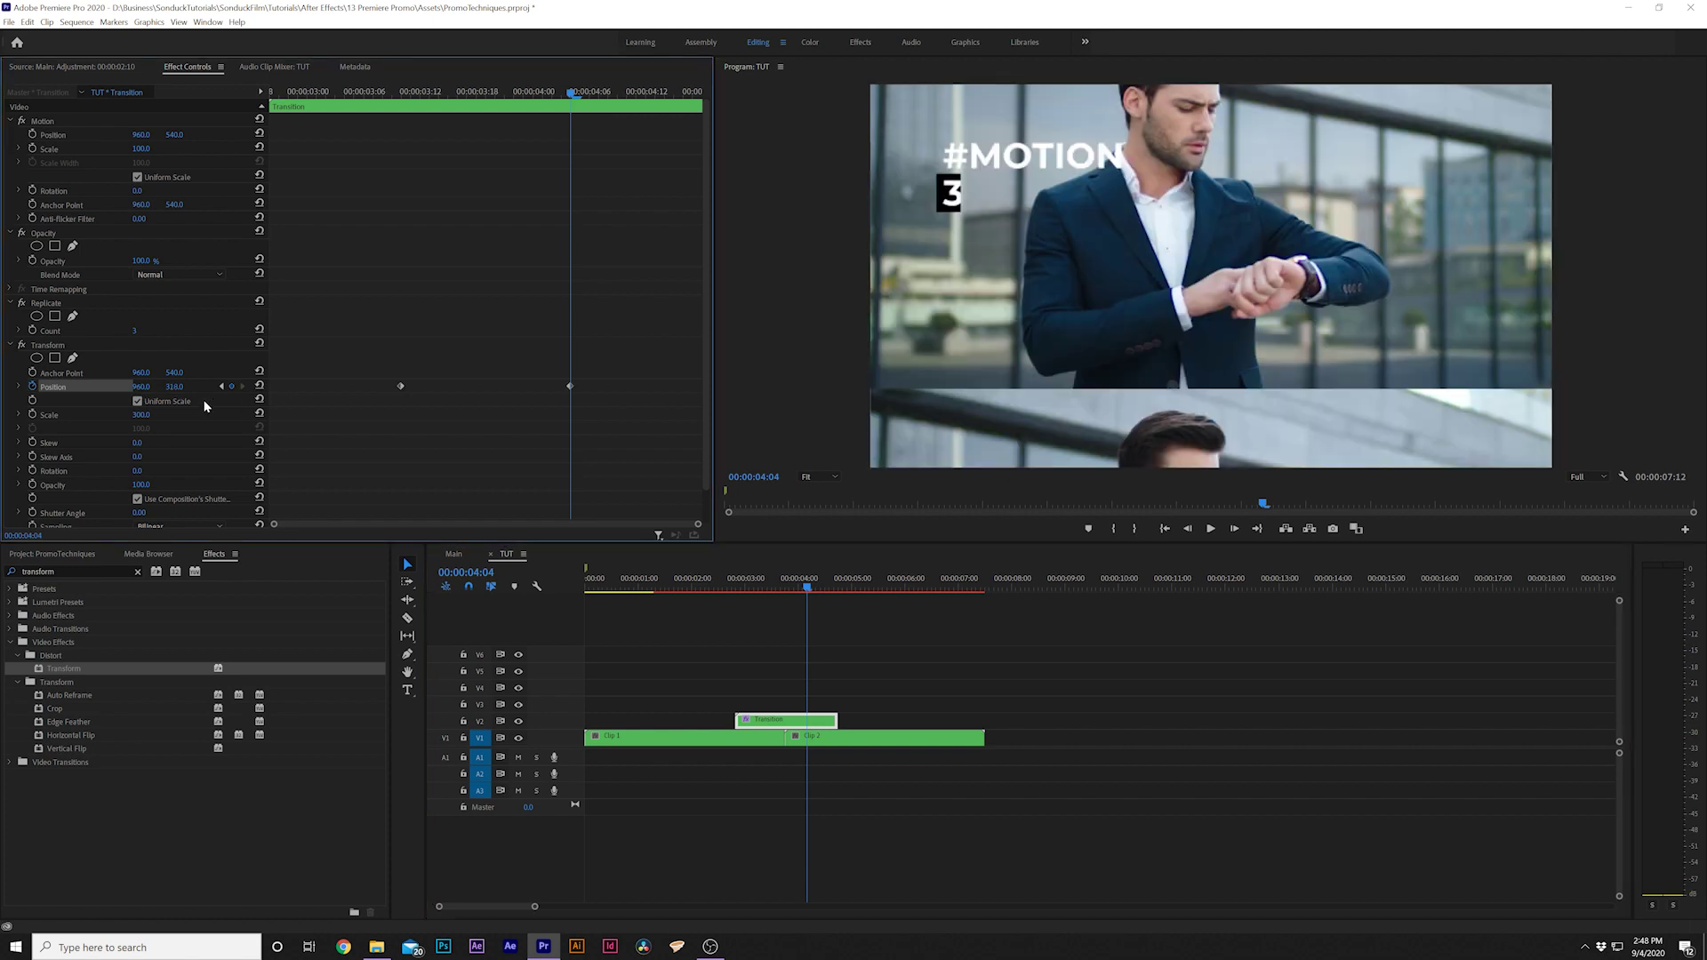
left_click_drag(139, 391, 634, 357)
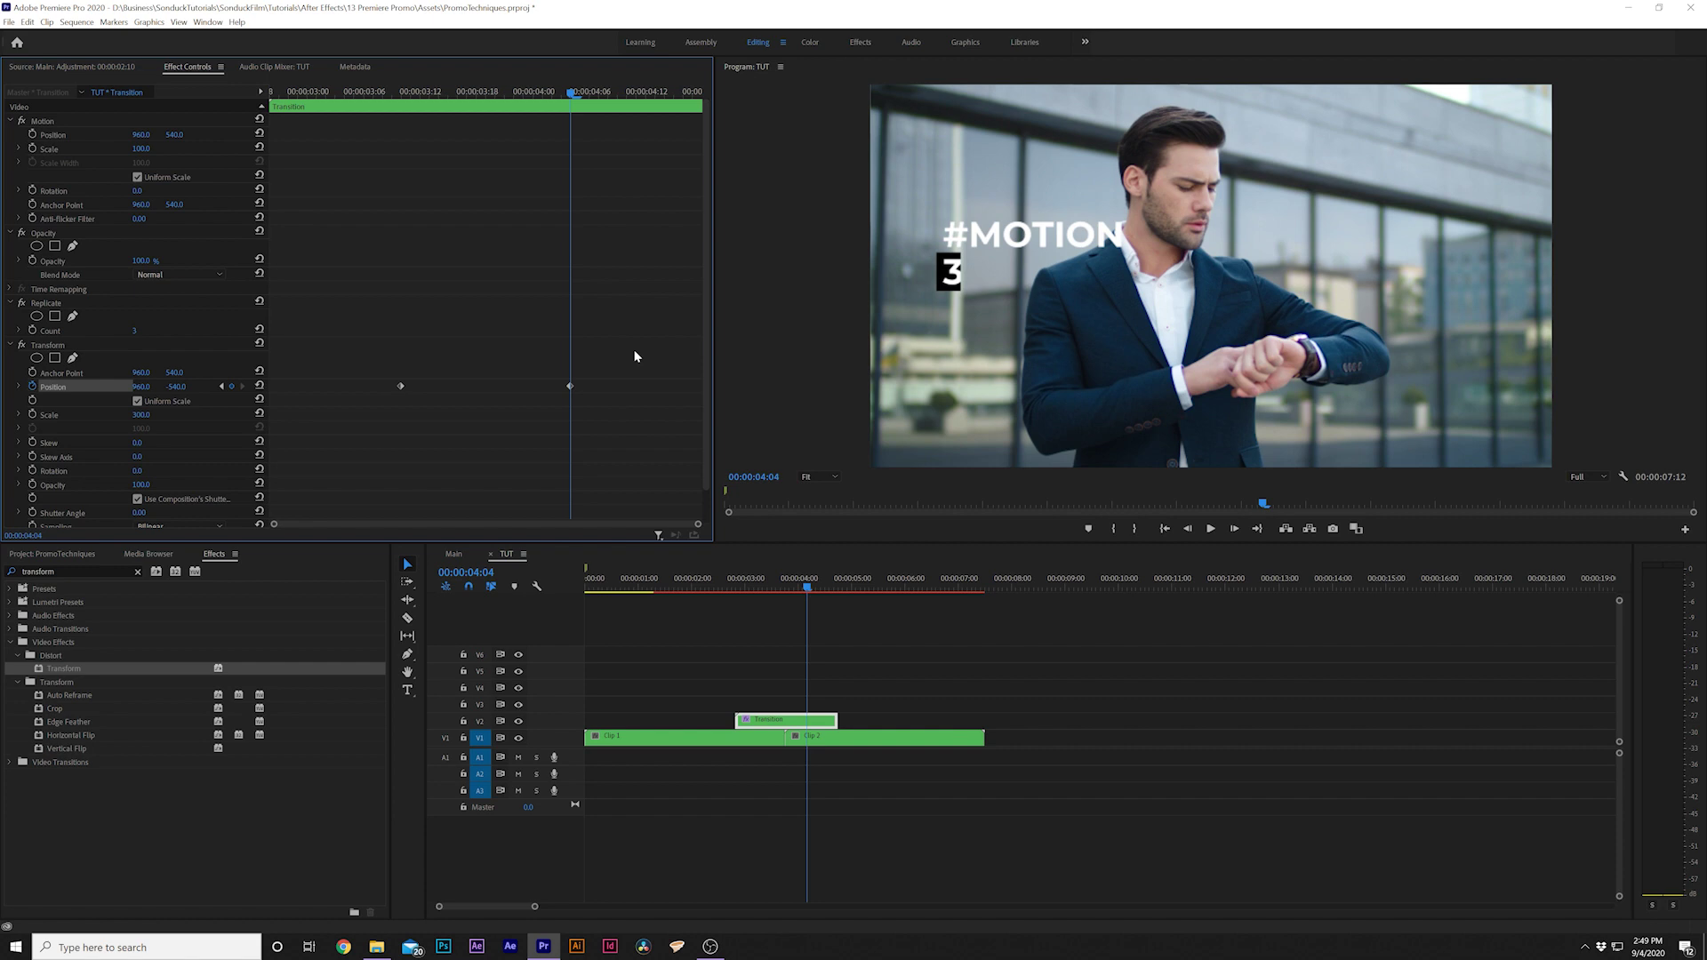
Step: Apply Ease In temporal interpolation to the Position keyframes
right_click(401, 388)
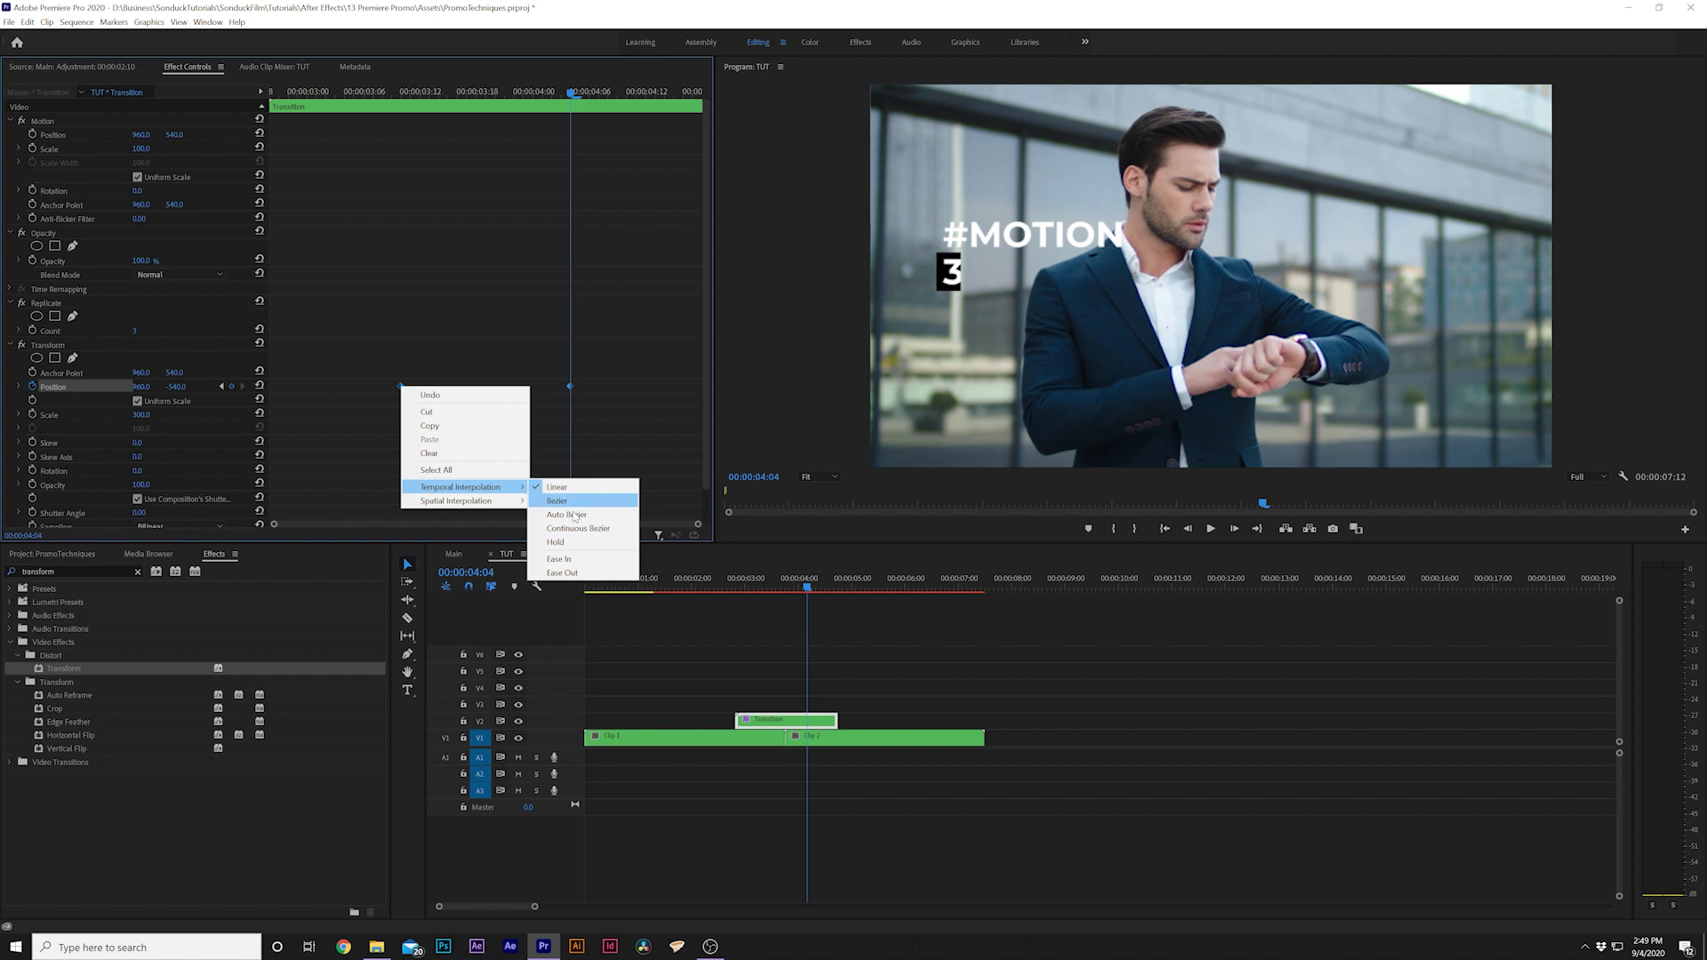
left_click(571, 562)
key("Left")
key("Left")
key("Left")
key("Left")
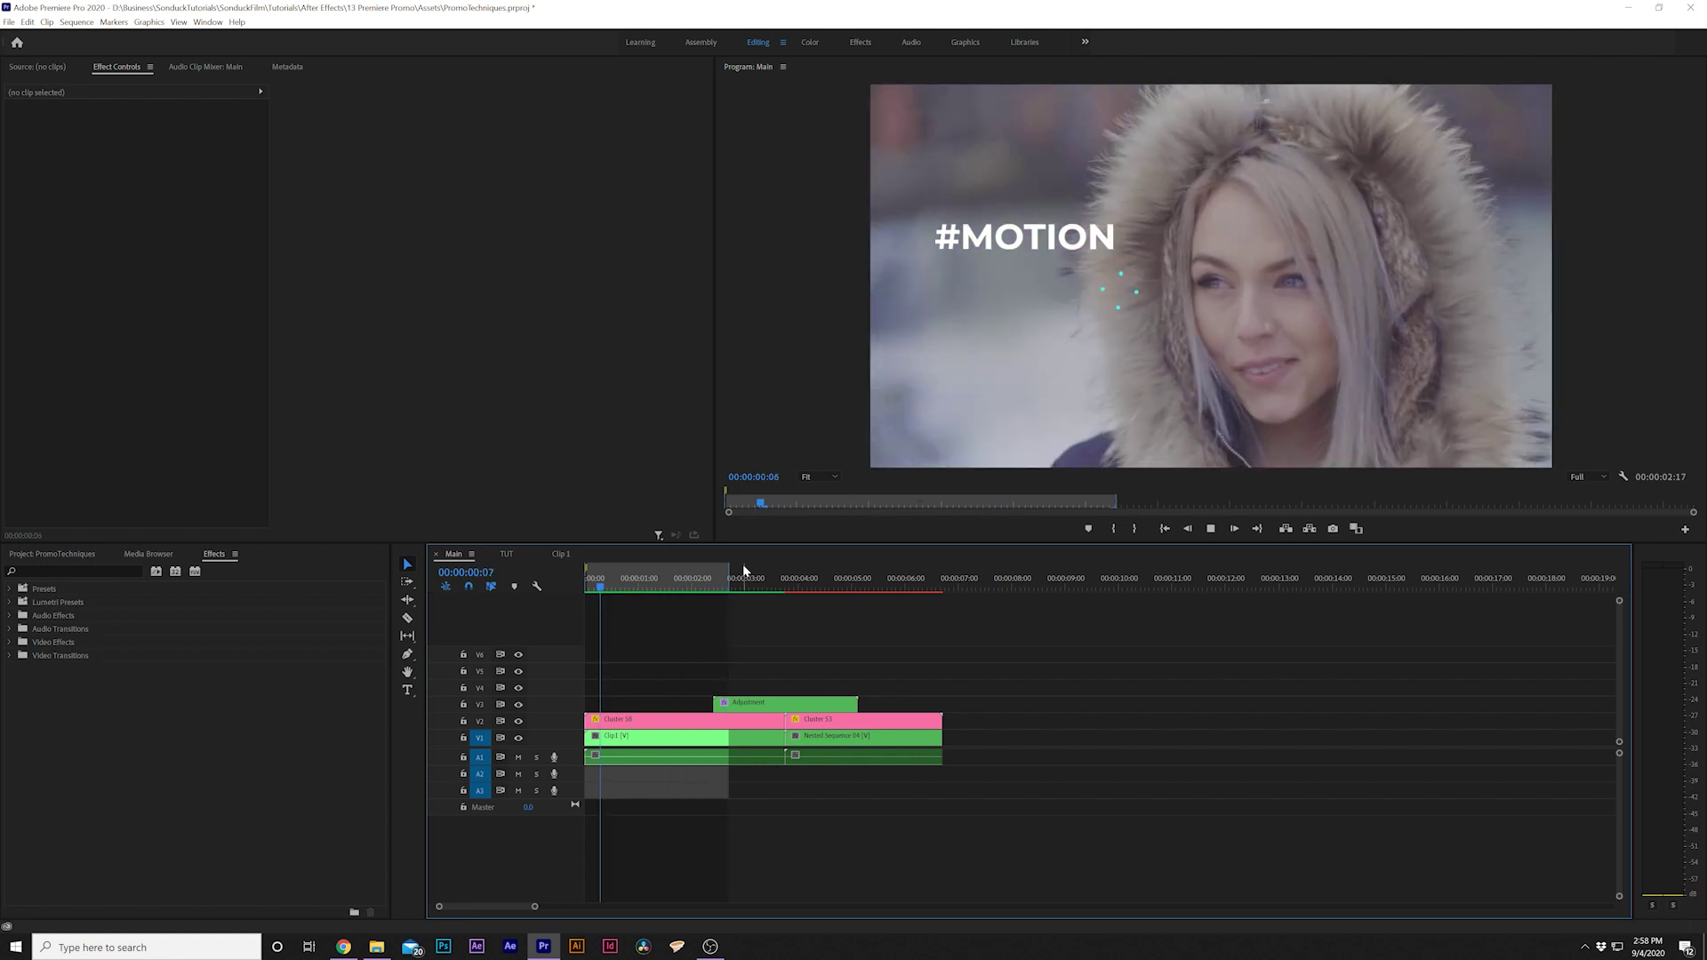
Step: Play the Main promo through its #MOTION, DESIGN, PROMO, PREMIERE title stack, then stop
key("space")
key("space")
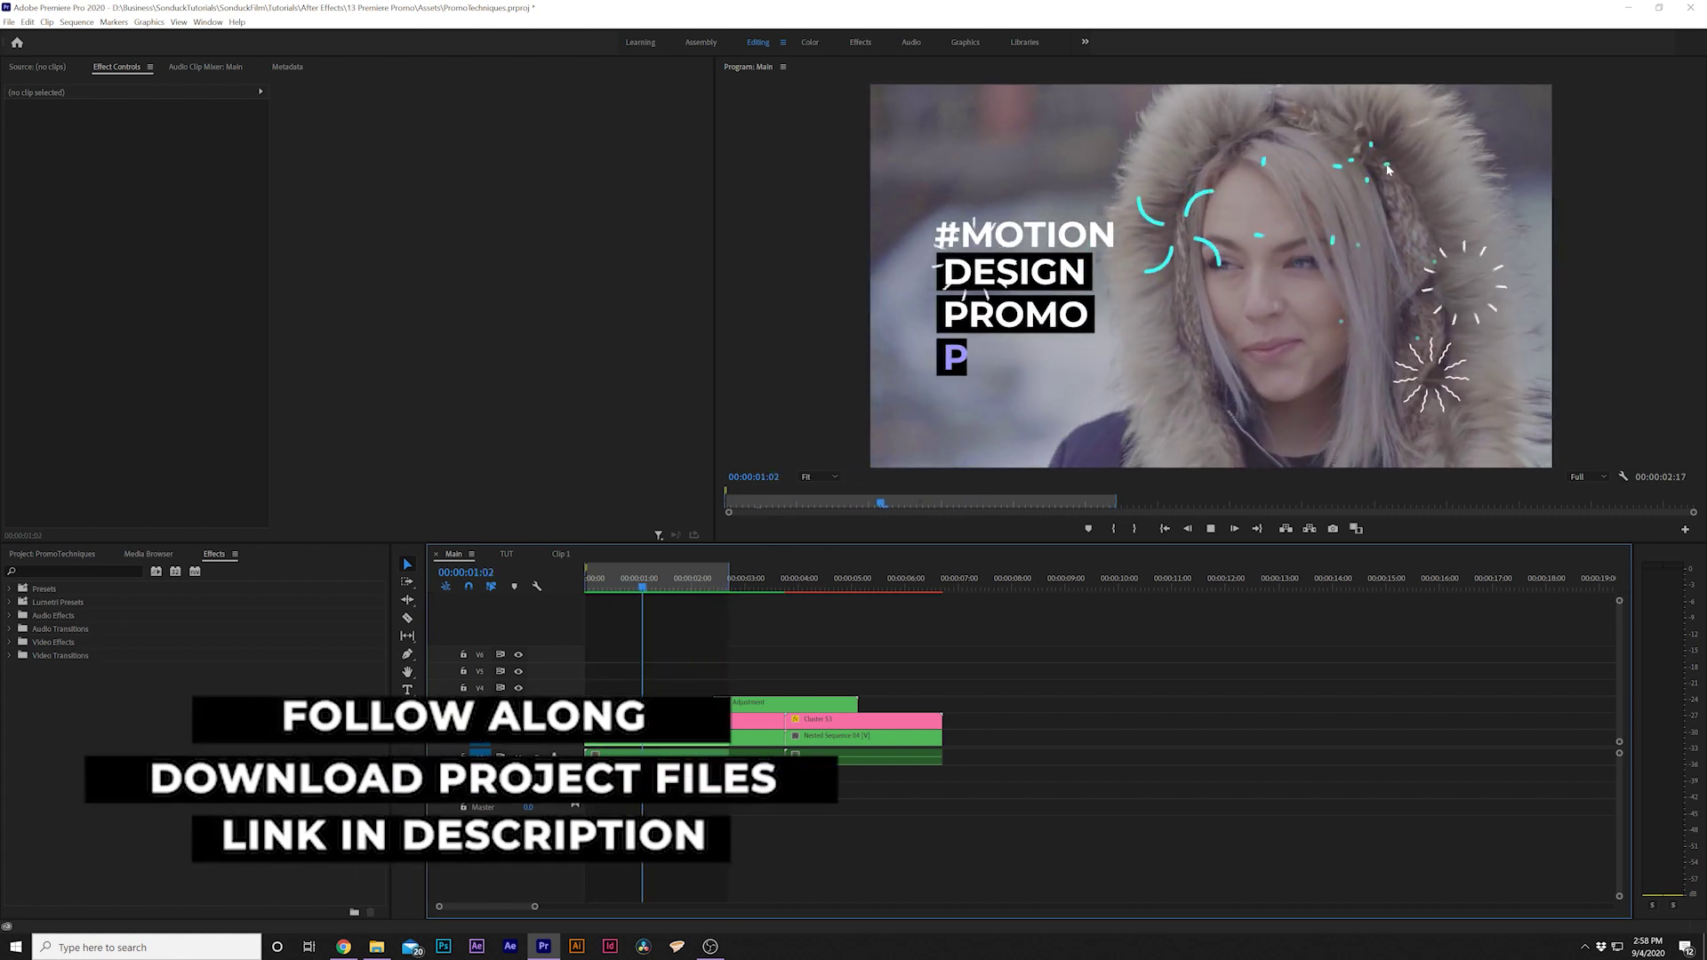
key("space")
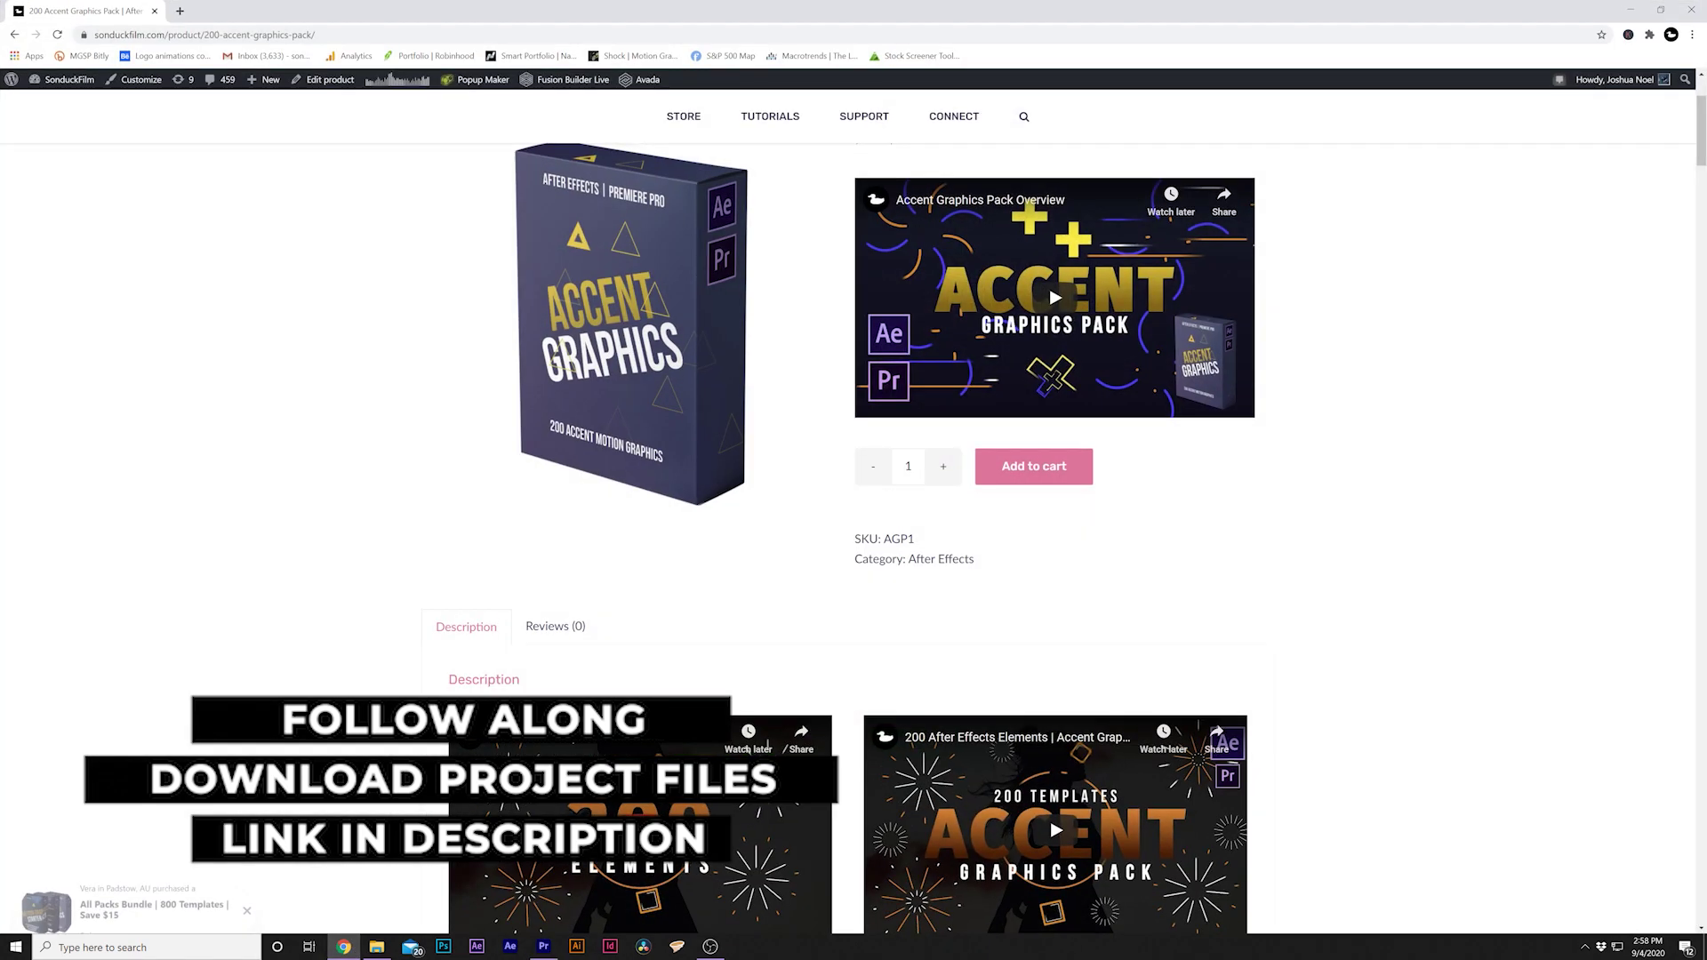
scroll(437, 570, "down", 10)
scroll(438, 570, "down", 10)
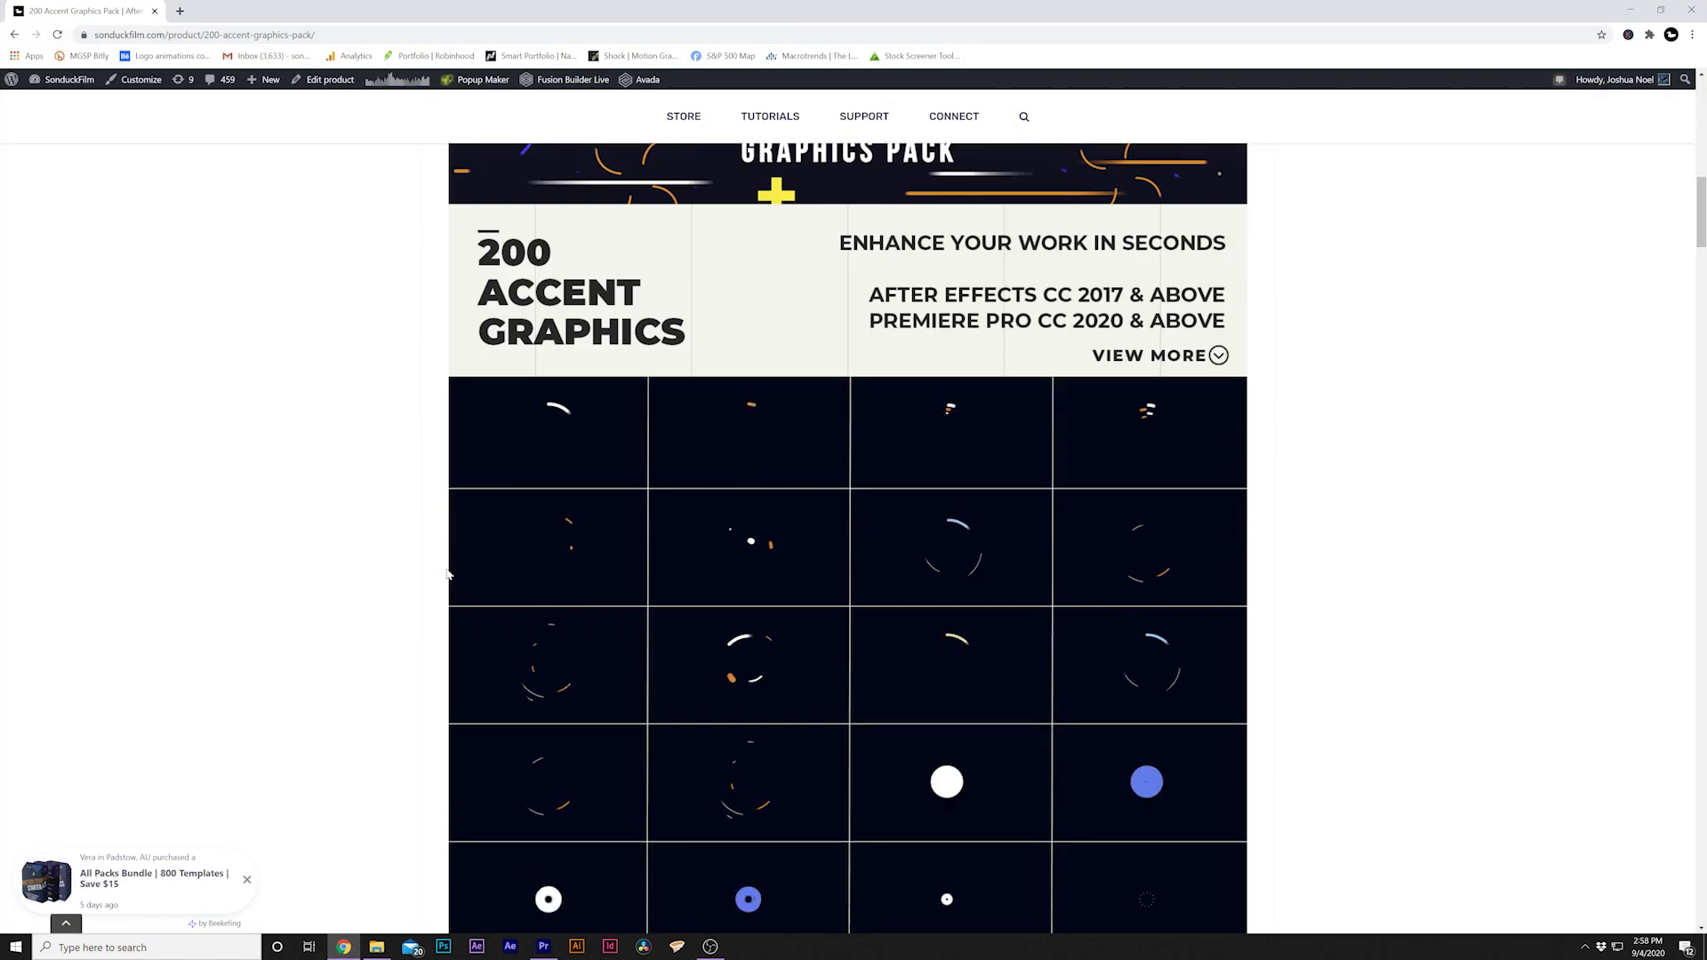
scroll(452, 571, "down", 5)
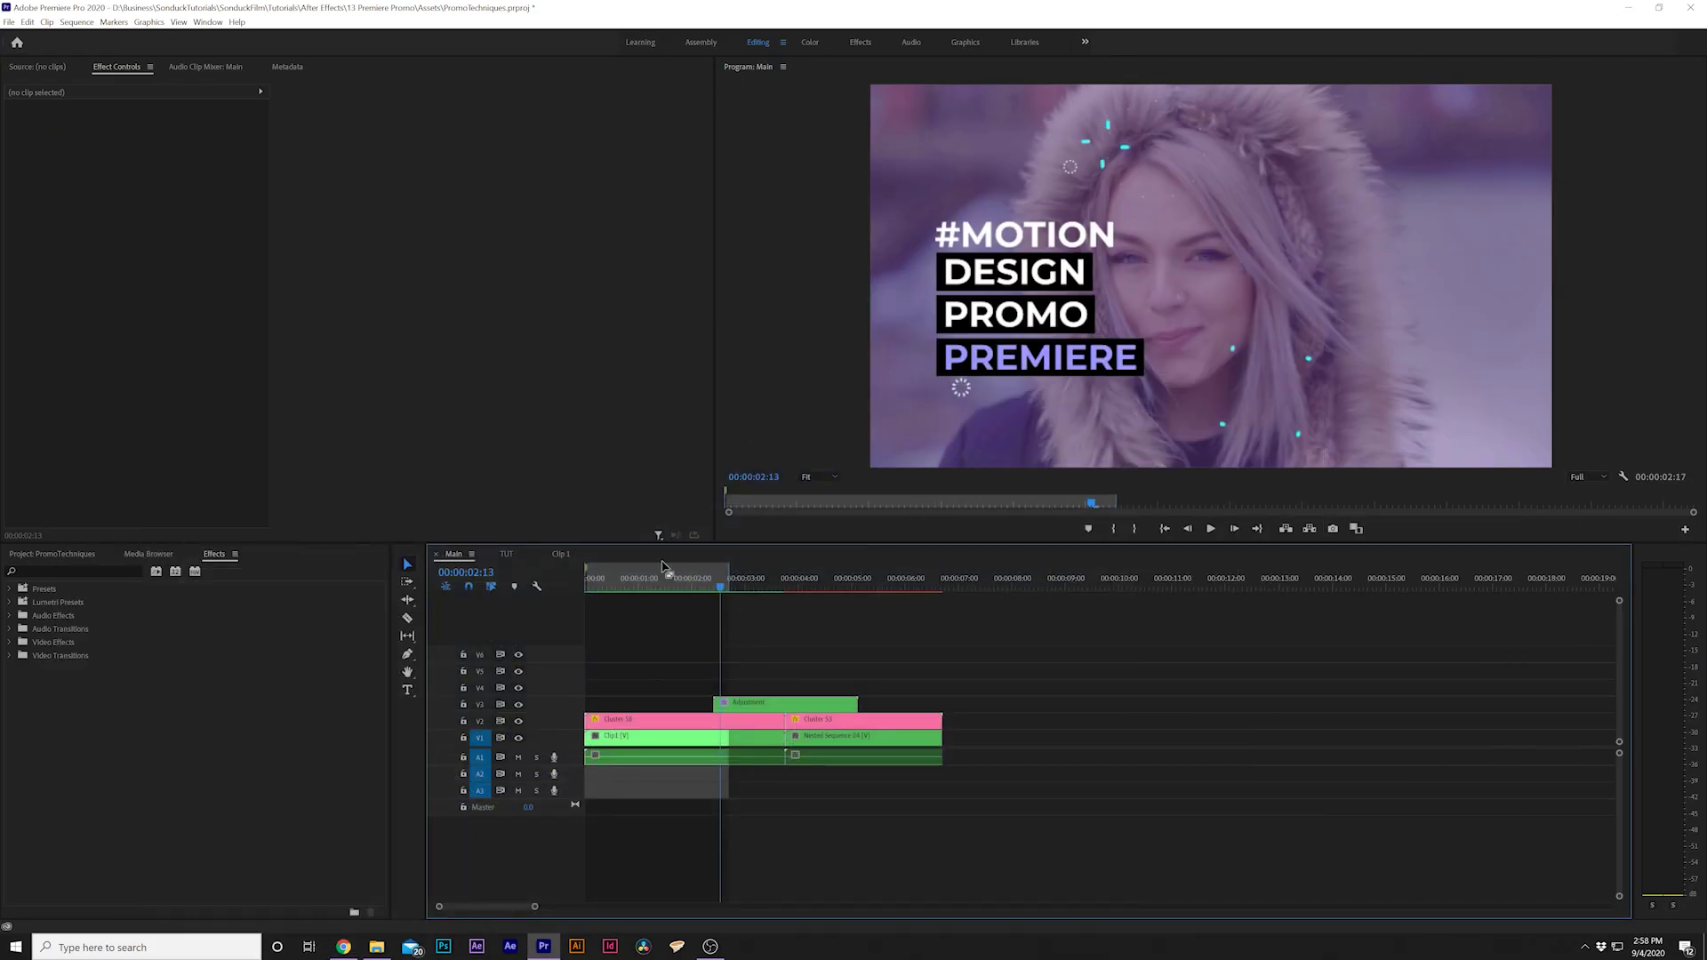
Step: Drag the Cluster 58 accent graphic into the TUT sequence over Clip 1 and preview it
left_click_drag(634, 578, 665, 579)
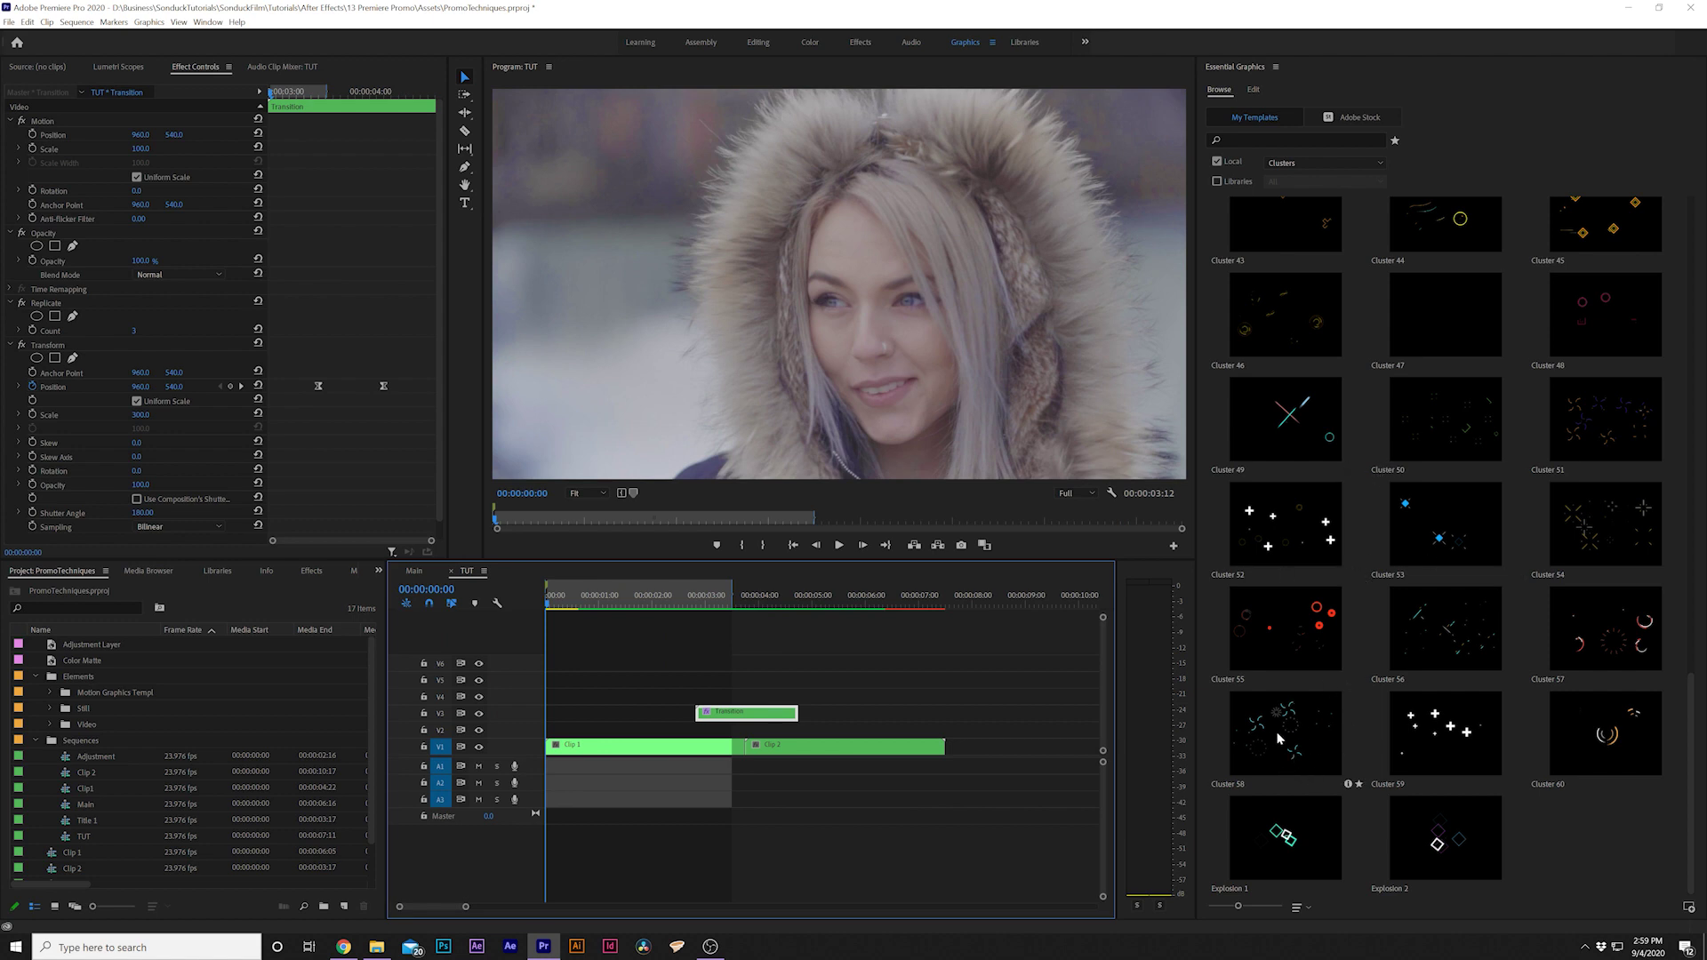
left_click_drag(1280, 772, 553, 704)
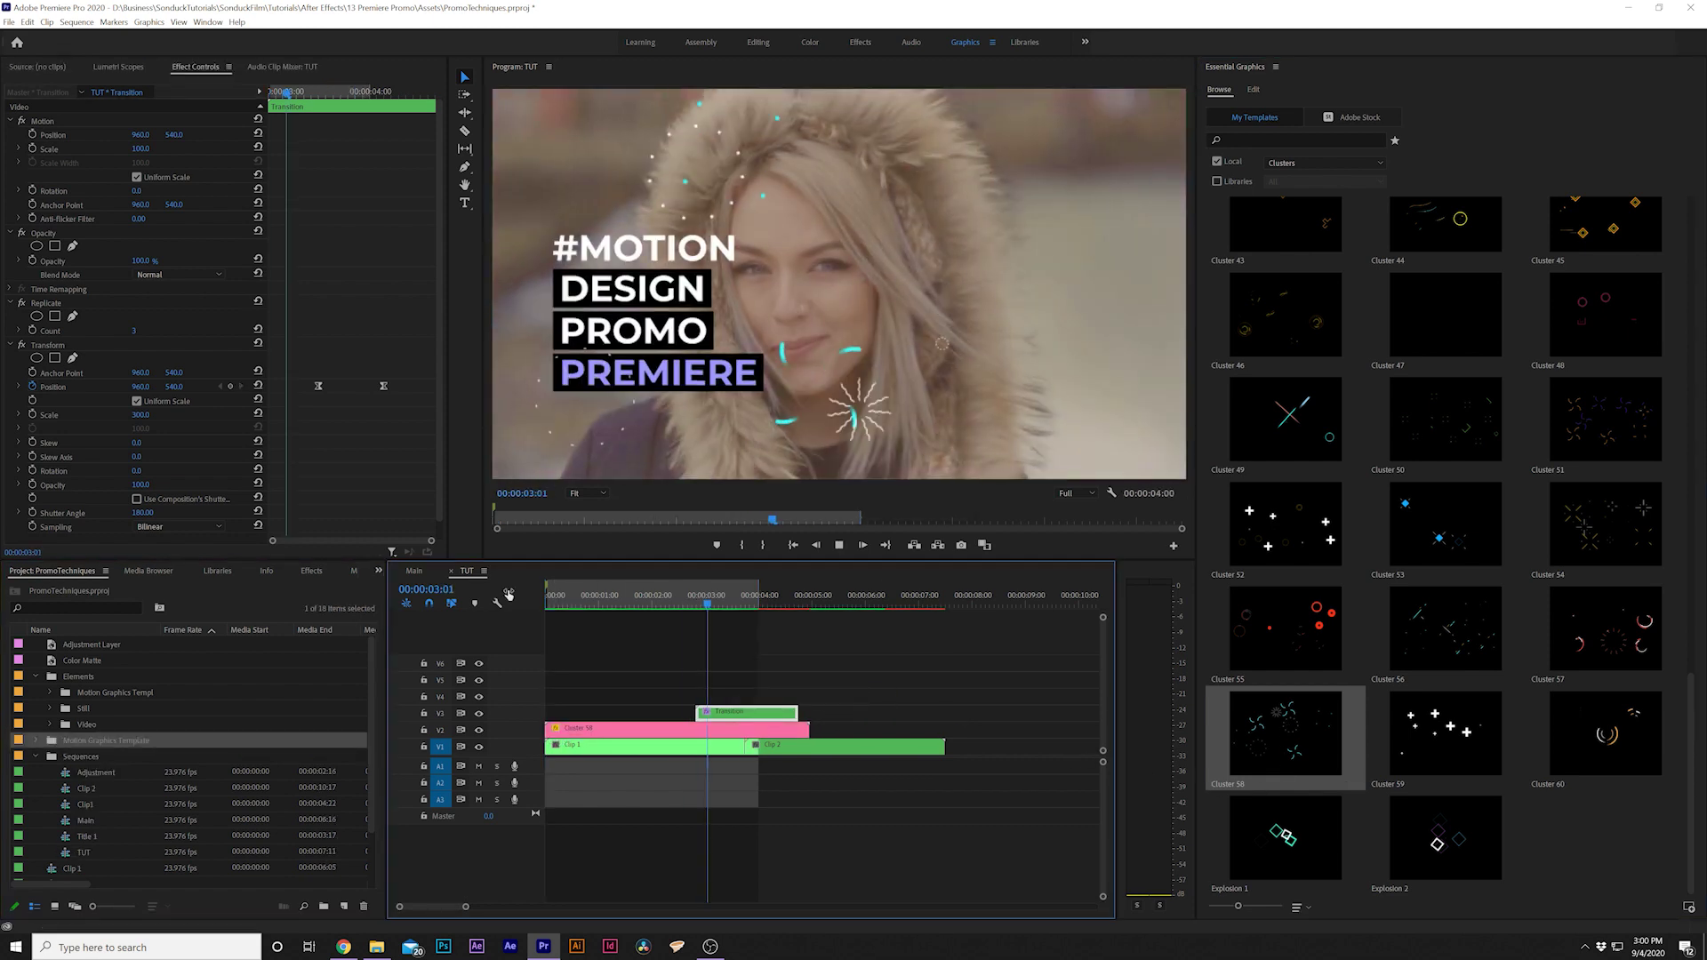
key("space")
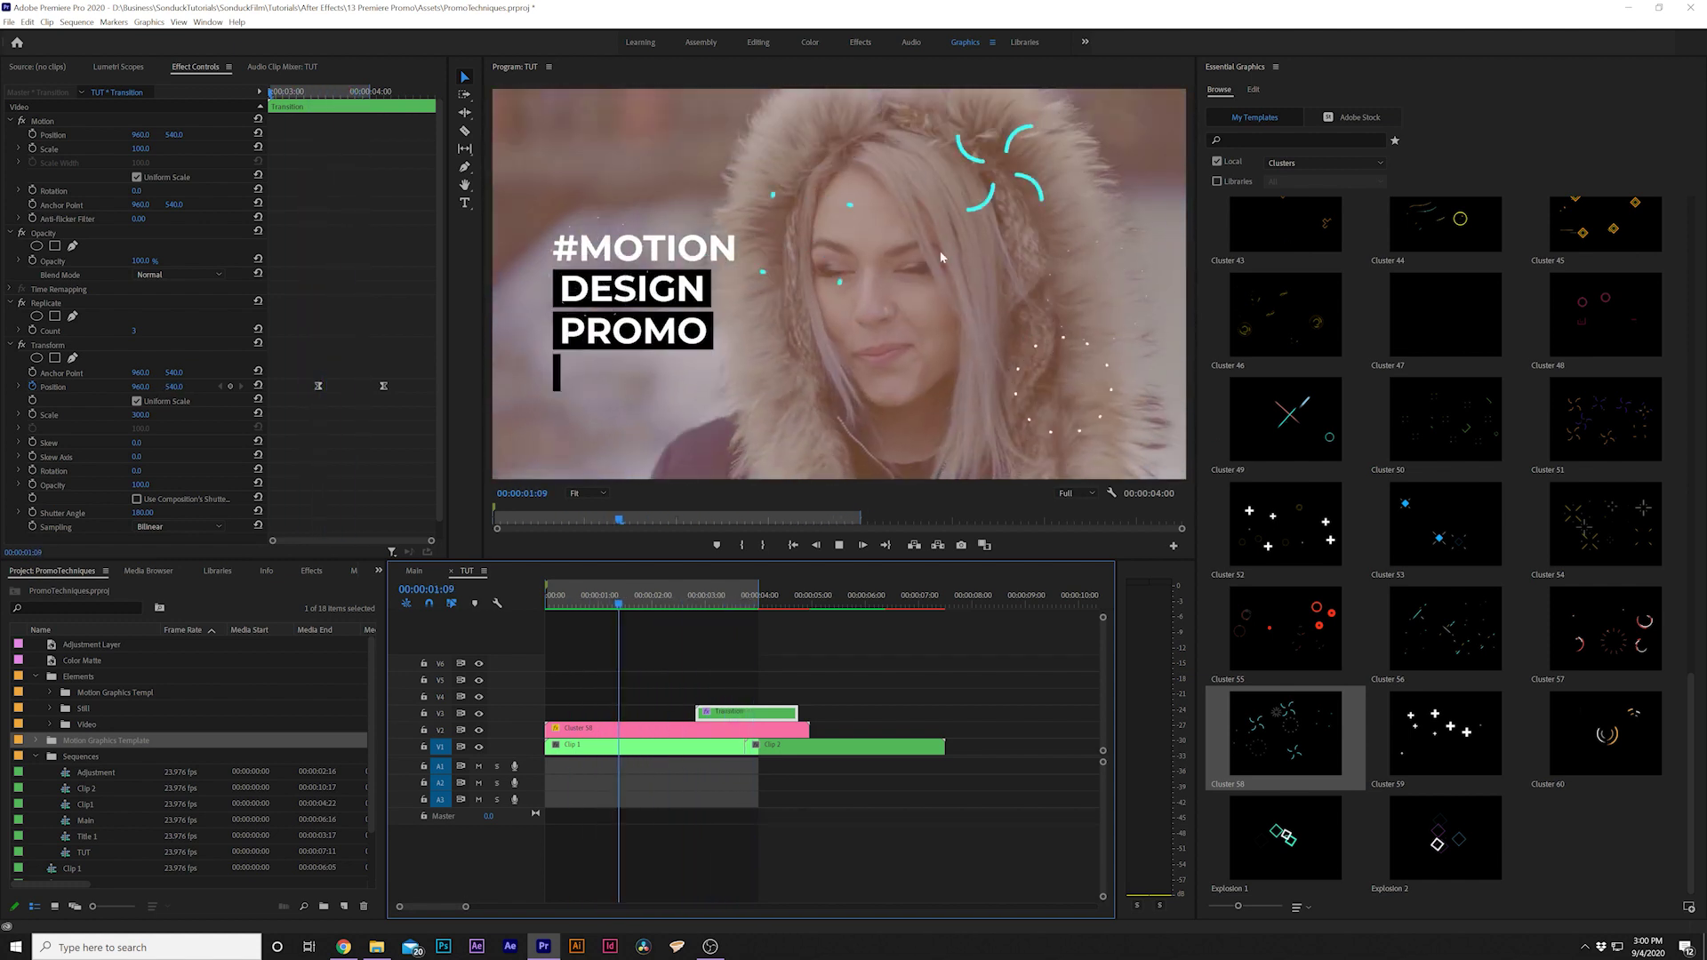
Step: Select the Cluster 58 clip and inspect its cyan Color swatch without changing it
left_click(620, 734)
left_click(596, 728)
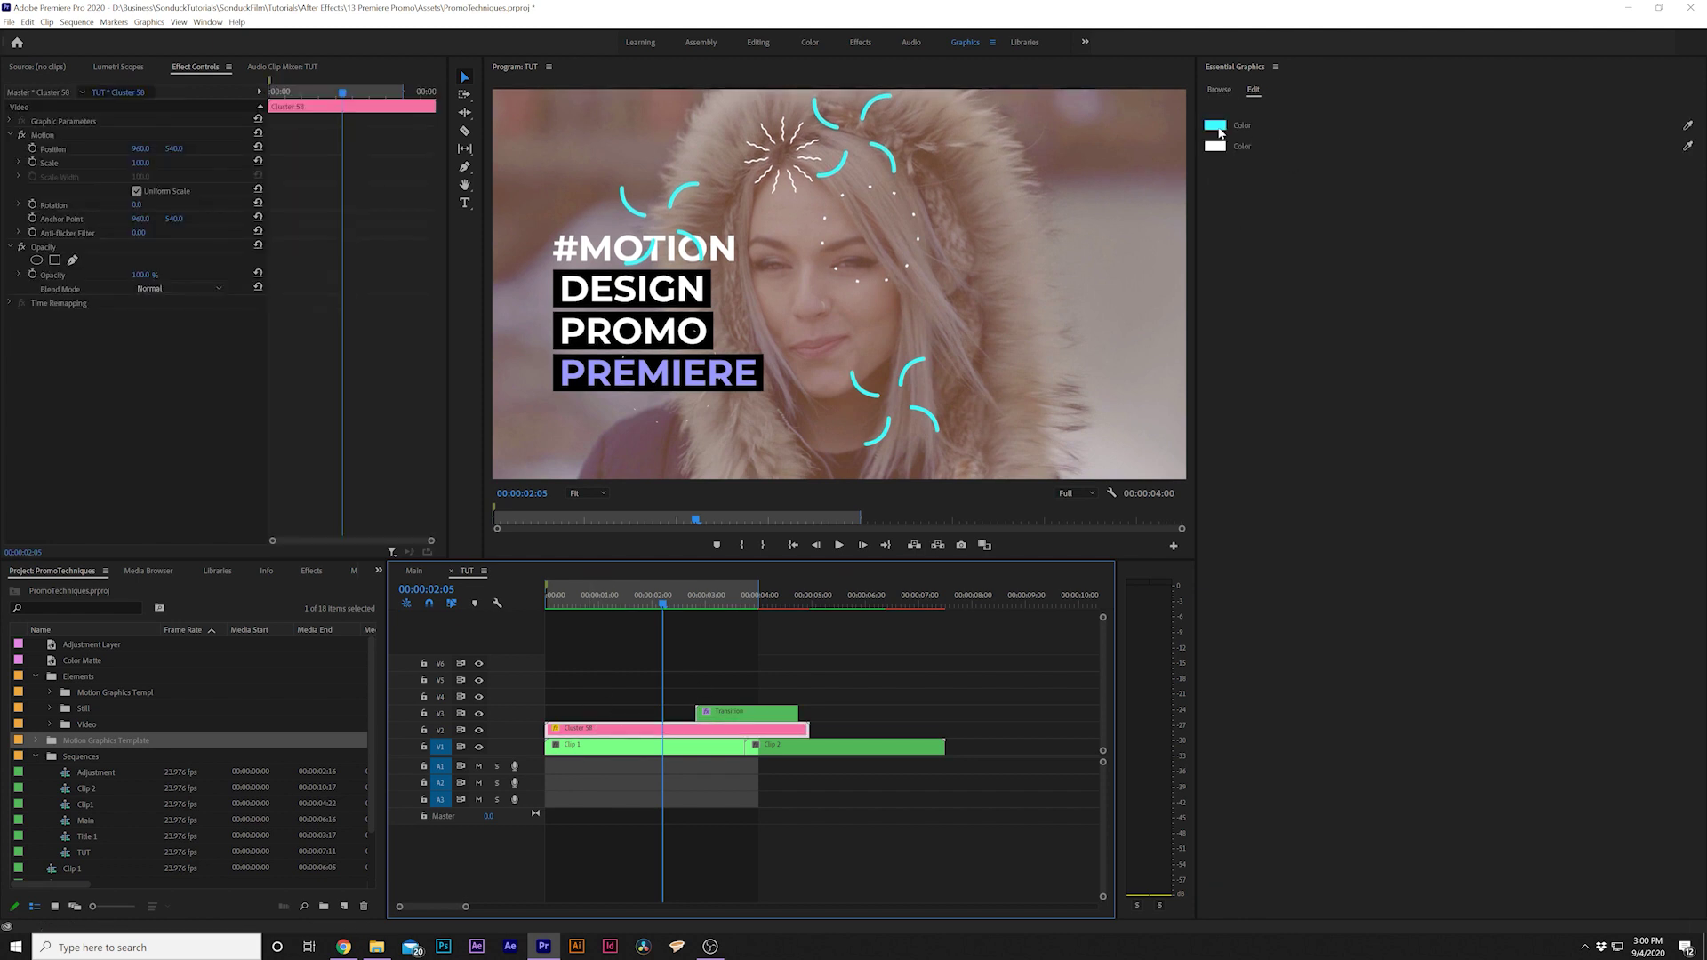
left_click(1211, 130)
key("Escape")
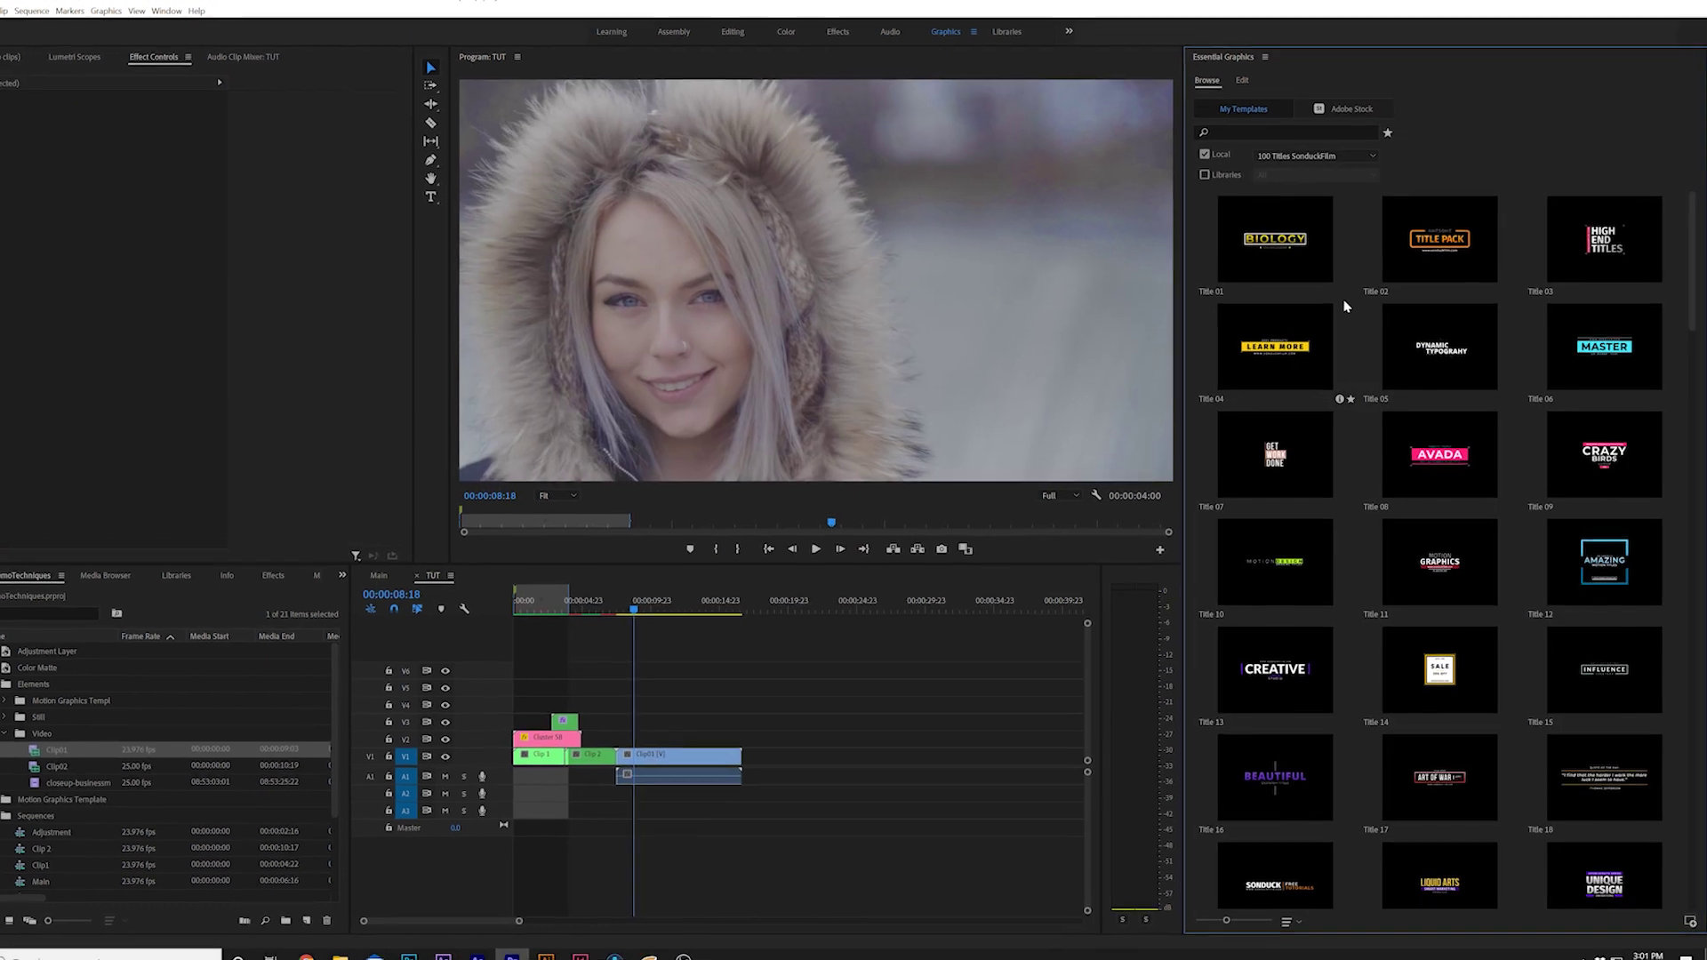
Step: Find the Title 38 (HOPE) template in the Browse grid and drop it onto V5
scroll(1333, 302, "down", 15)
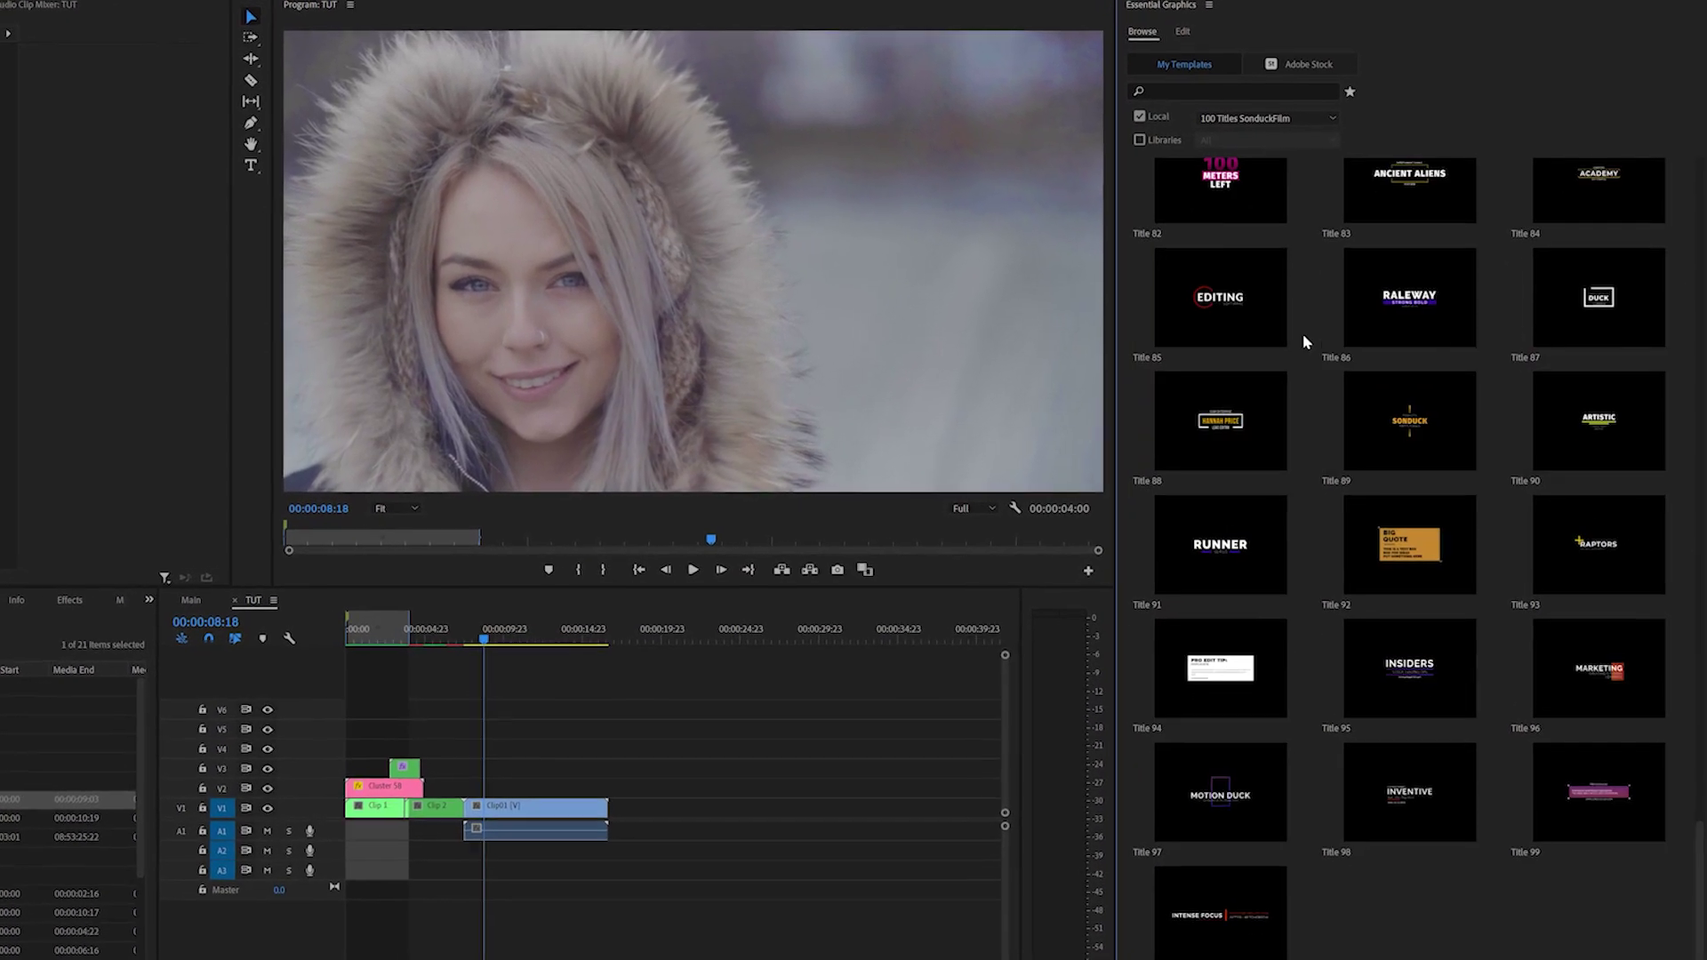
scroll(1307, 409, "up", 6)
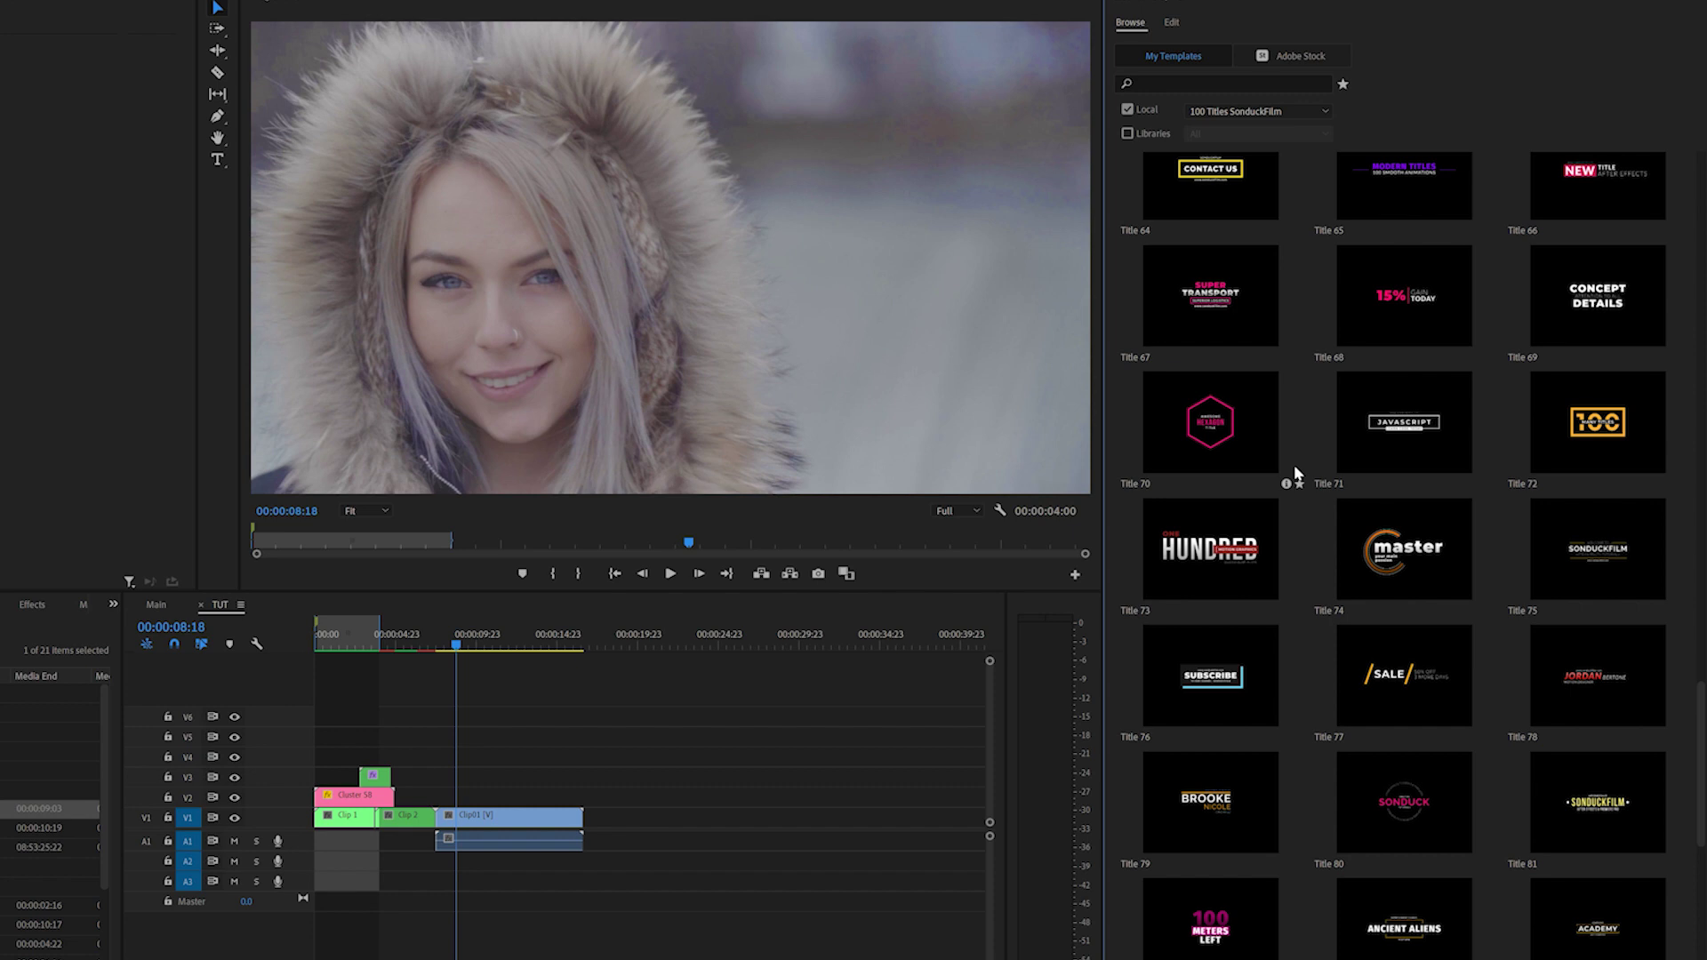
scroll(1299, 492, "up", 15)
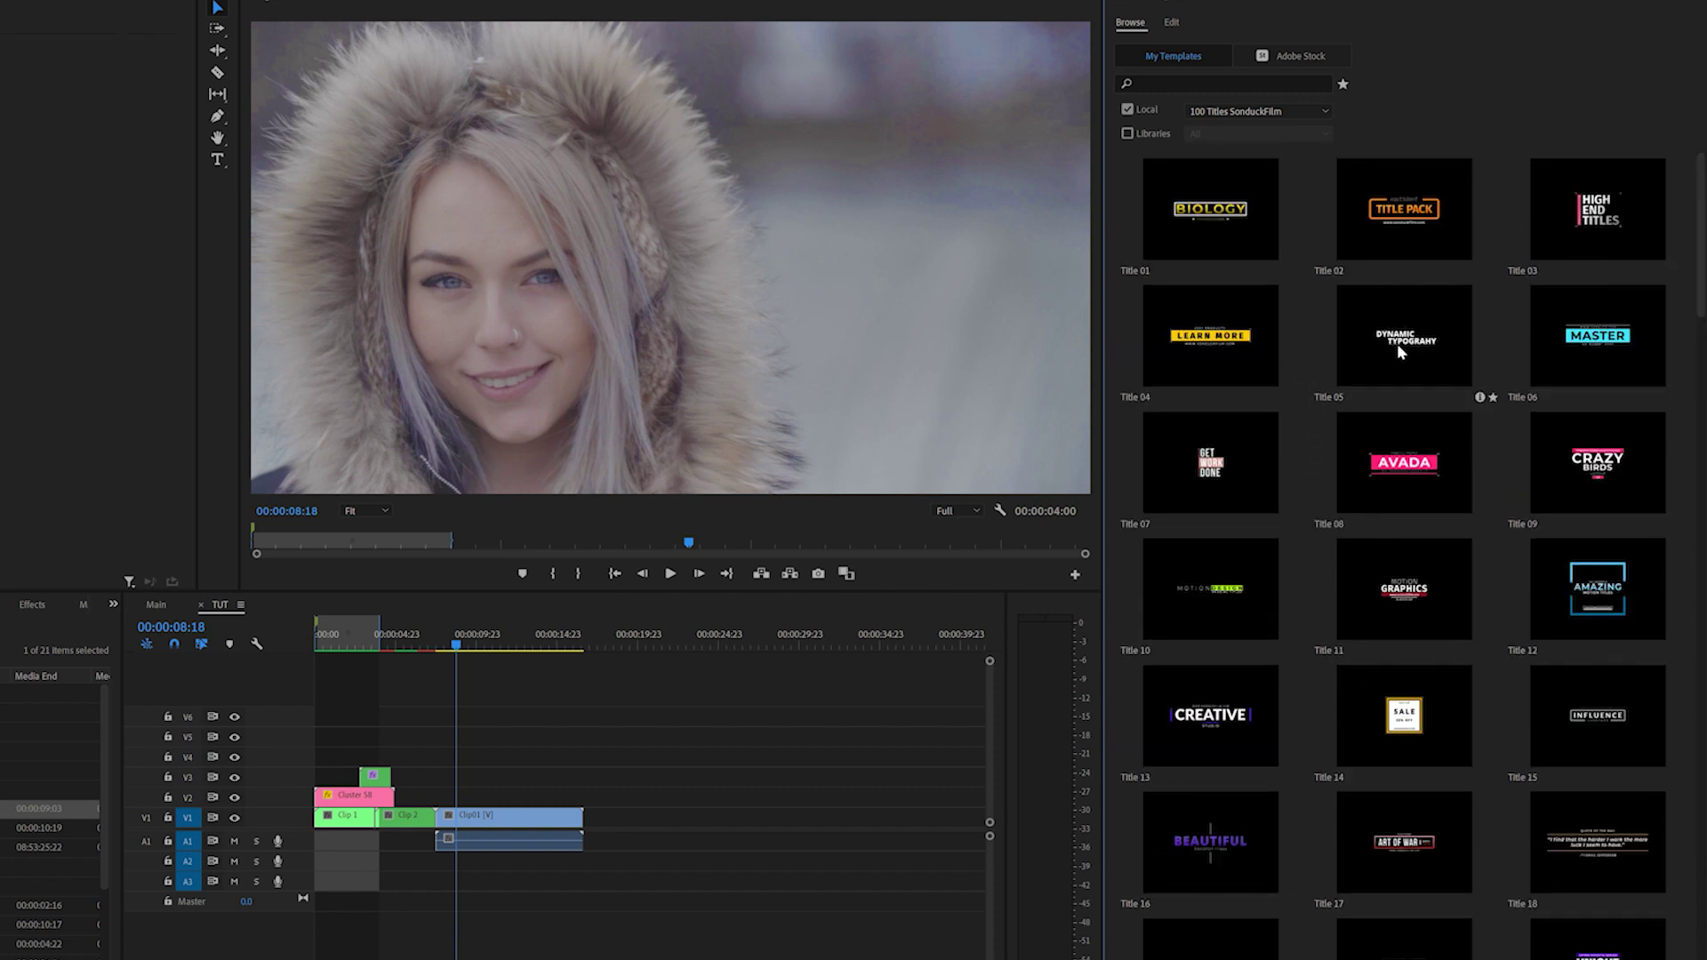
scroll(1386, 489, "down", 6)
left_click_drag(1309, 584, 545, 755)
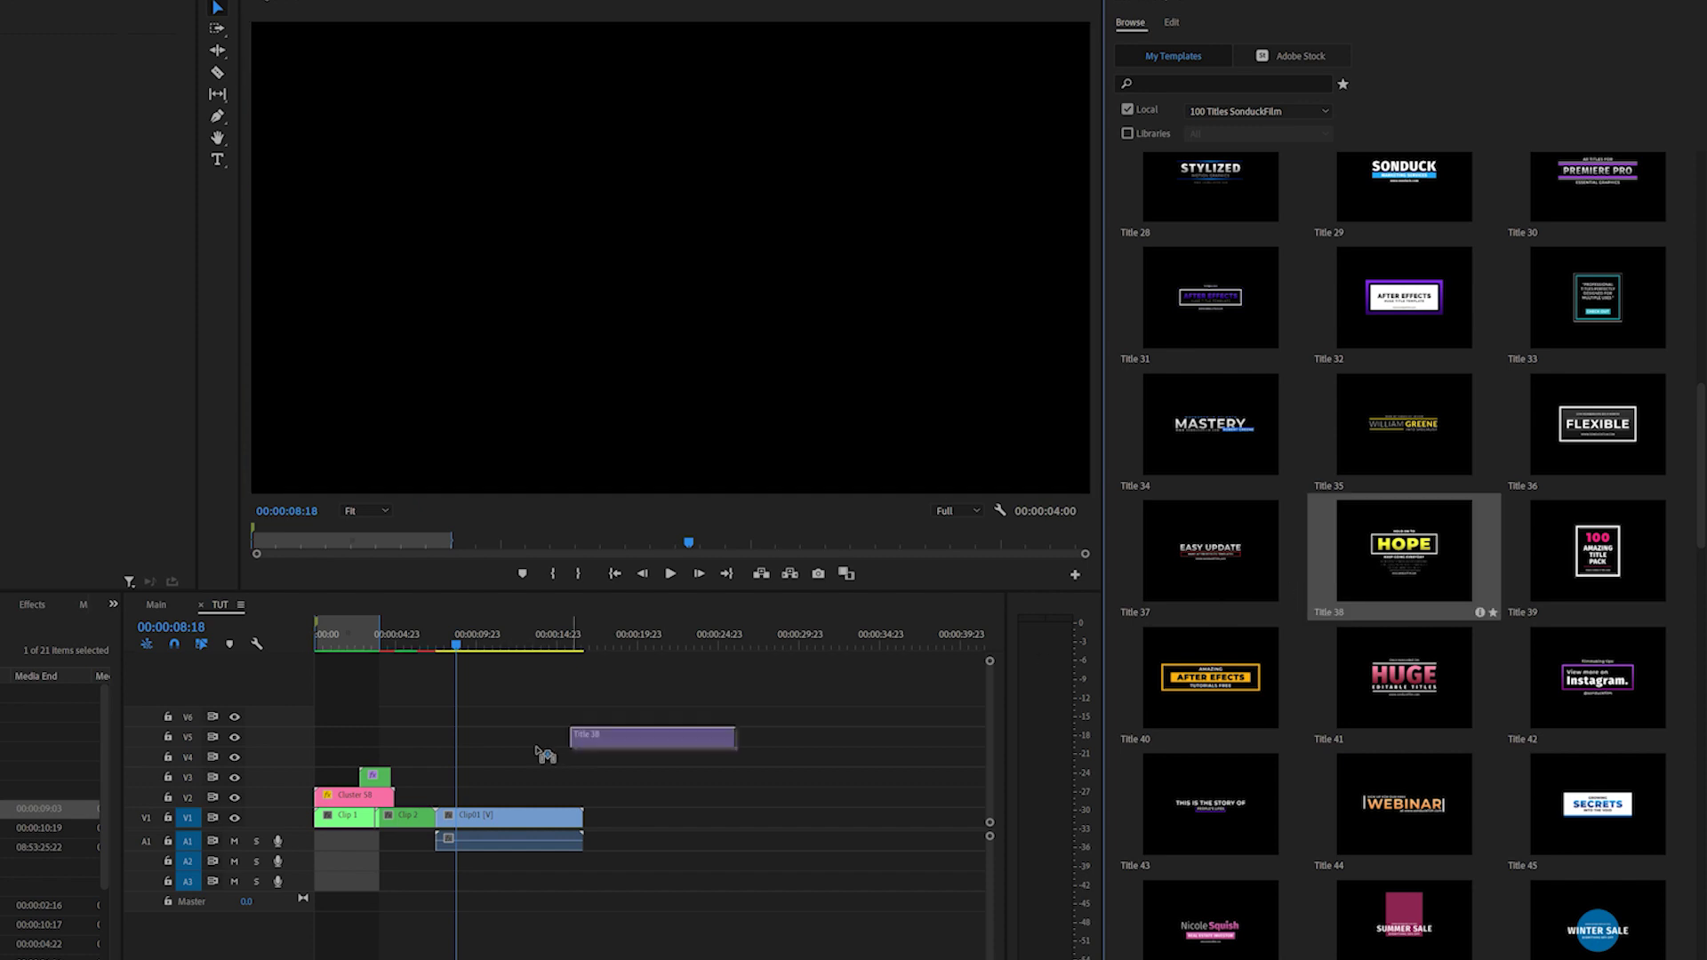